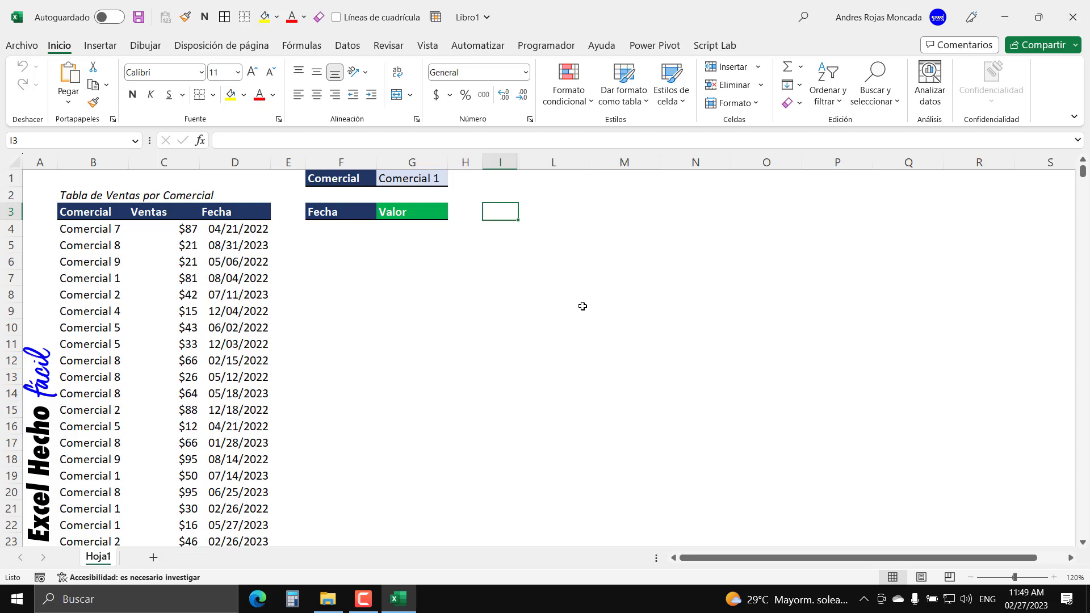
Review the Comercial, Ventas and Fecha columns of the sales table down to the last row
{"action": "left_click", "coordinate": [356, 228]}
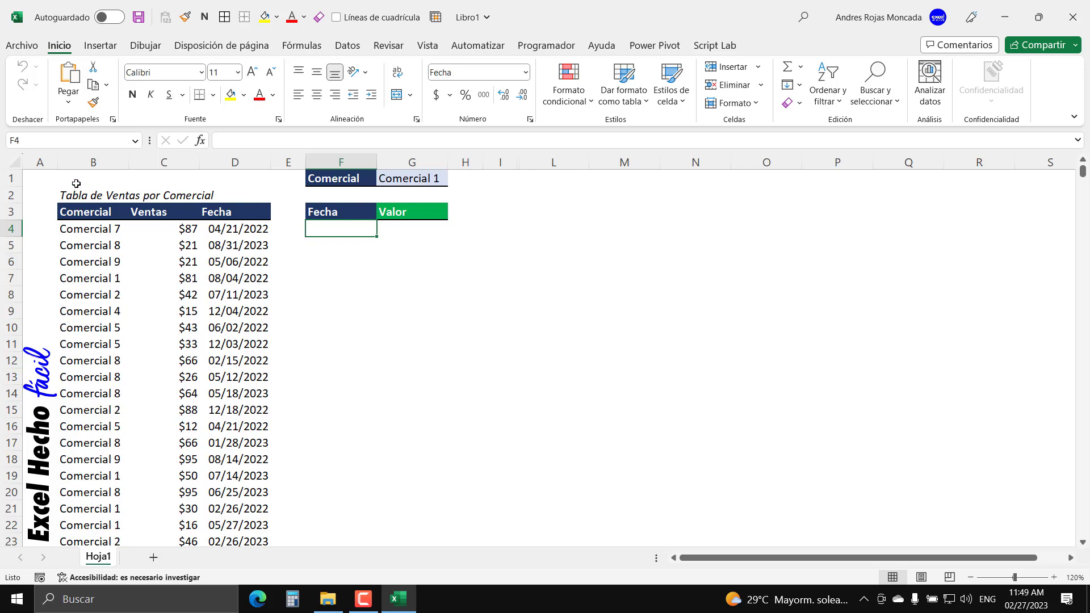
{"action": "left_click", "coordinate": [97, 213]}
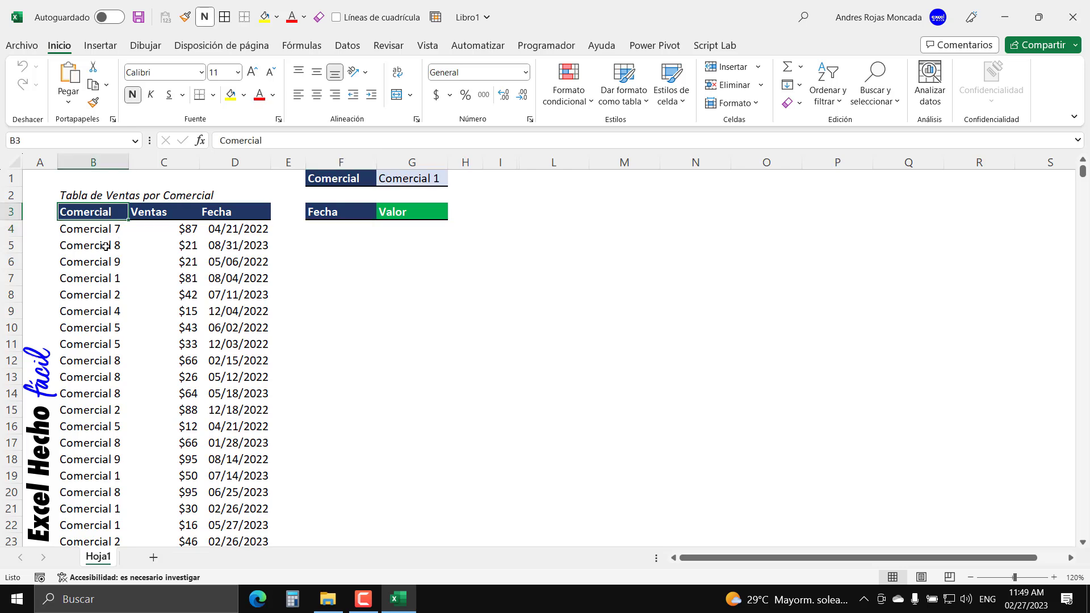
{"action": "left_click", "coordinate": [162, 211]}
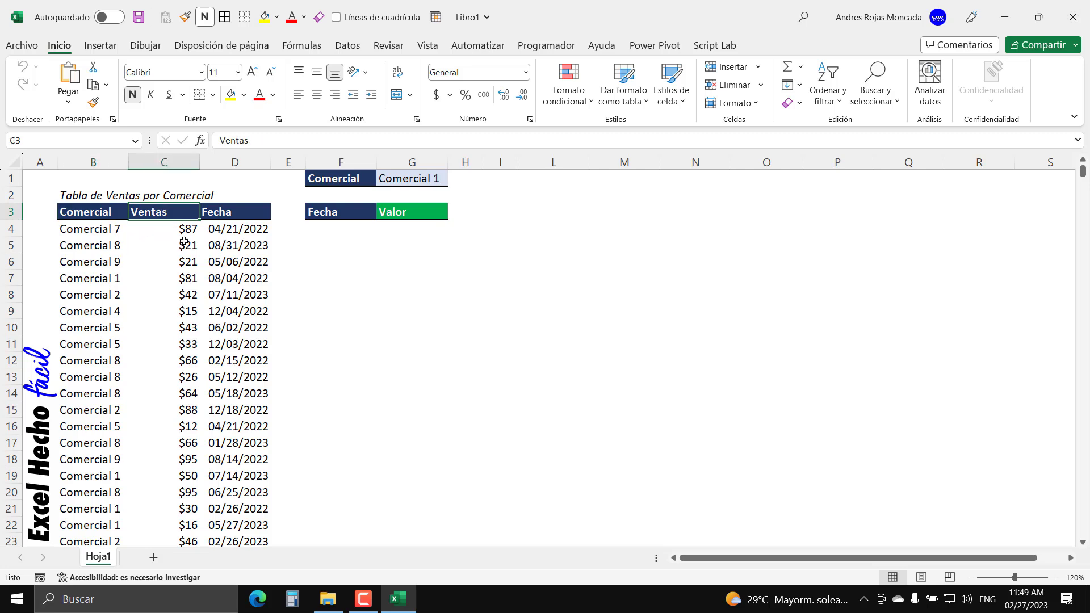
{"action": "left_click", "coordinate": [227, 213]}
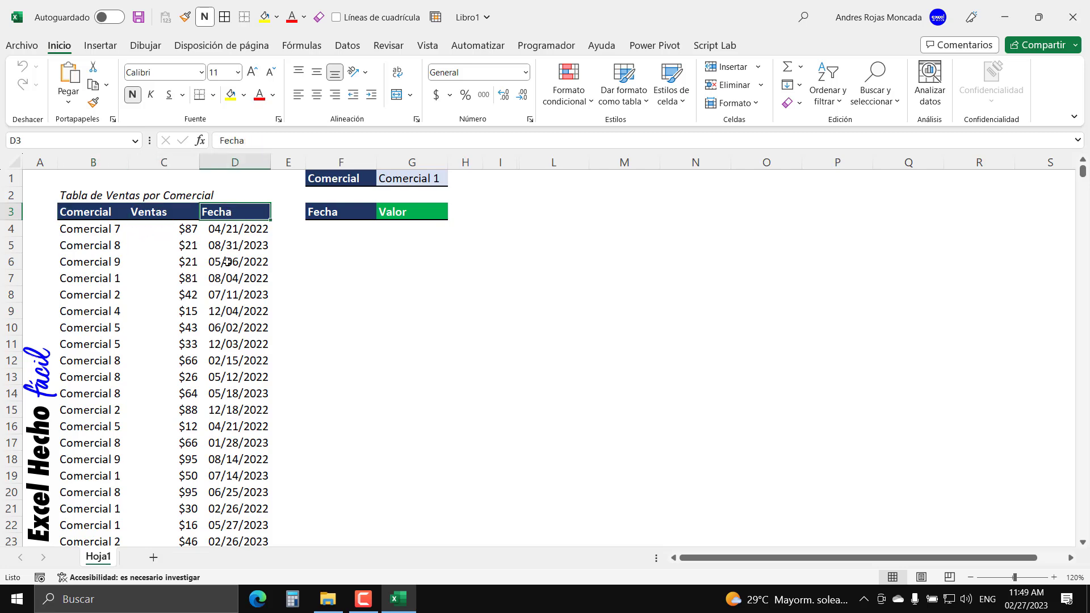
{"action": "left_click", "coordinate": [115, 218]}
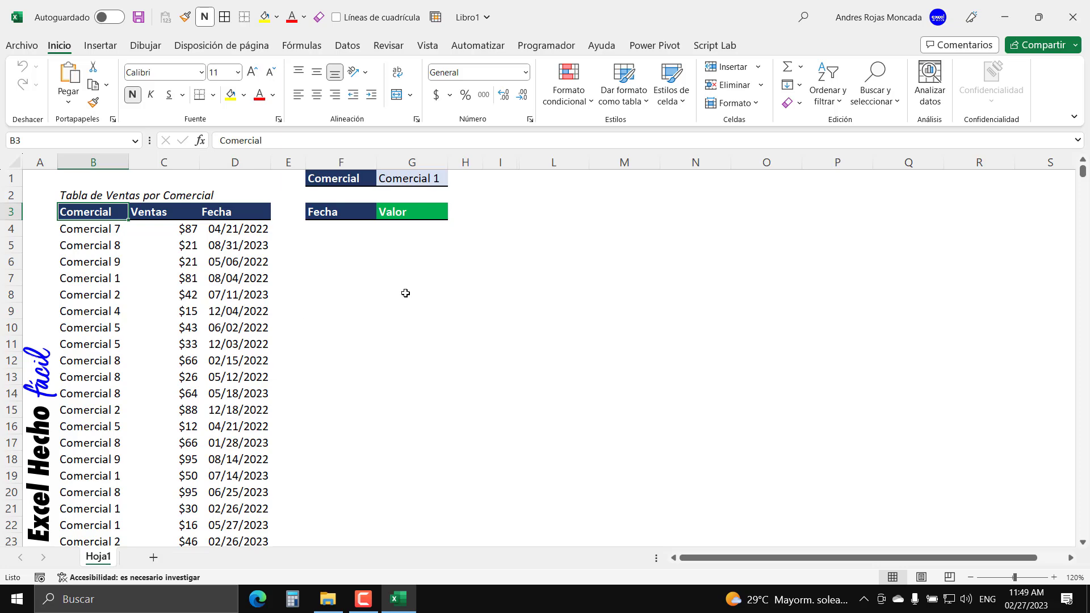
{"action": "key", "text": "ctrl+Down"}
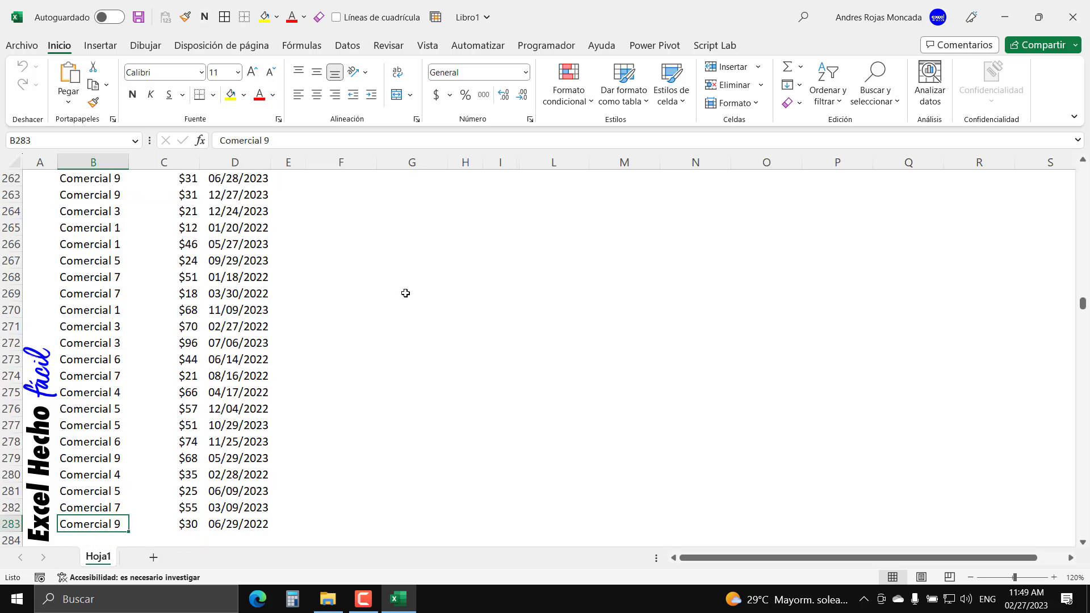
{"action": "key", "text": "ctrl+Up"}
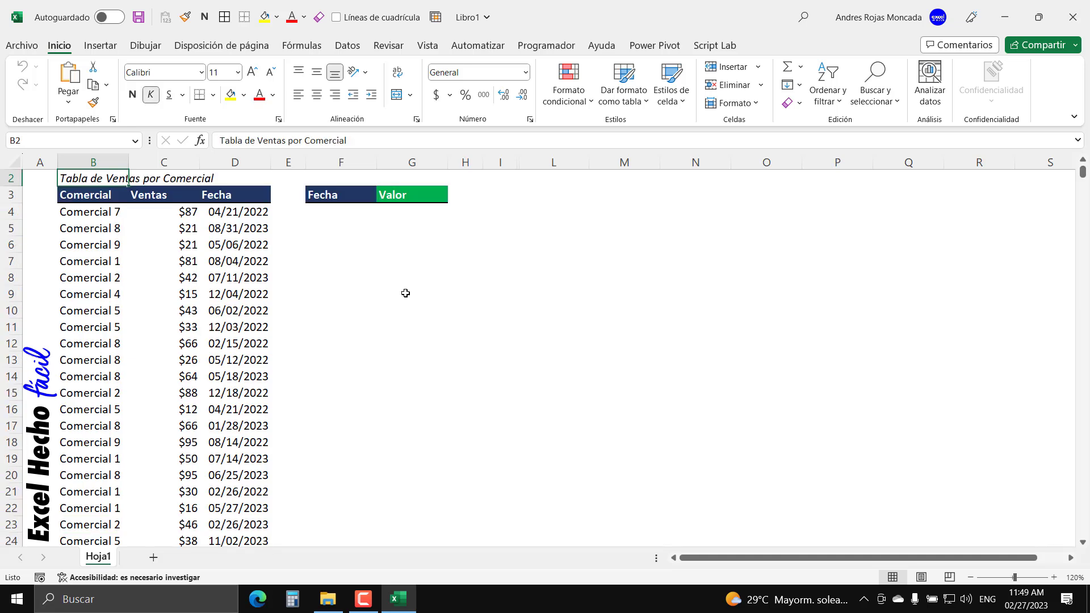
{"action": "key", "text": "Up"}
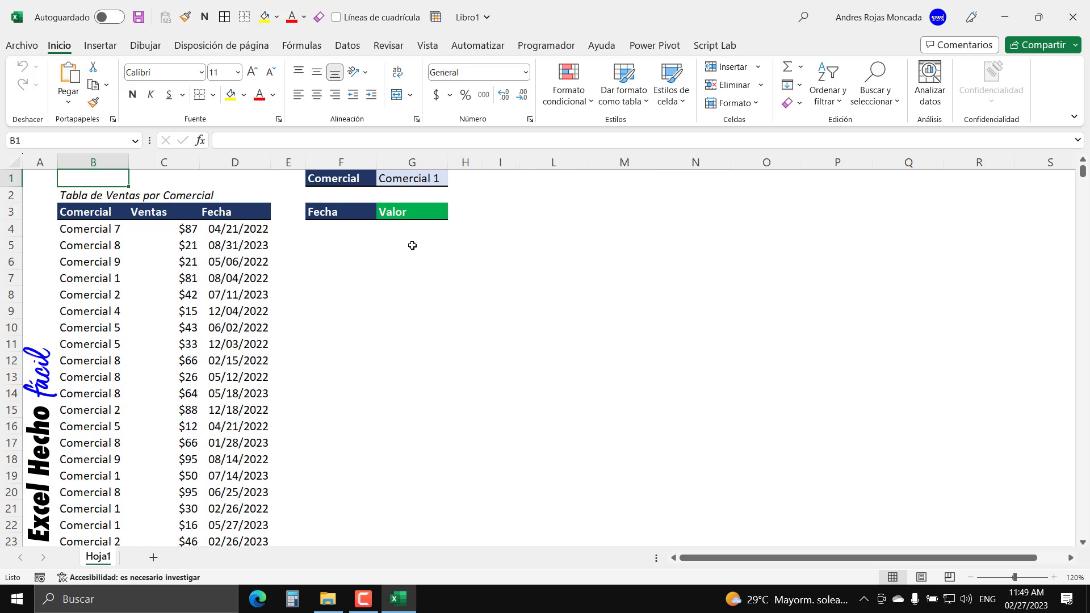
Choose Comercial 1 from the list of salespeople in cell G1
{"action": "left_click", "coordinate": [419, 180]}
{"action": "left_click", "coordinate": [454, 180]}
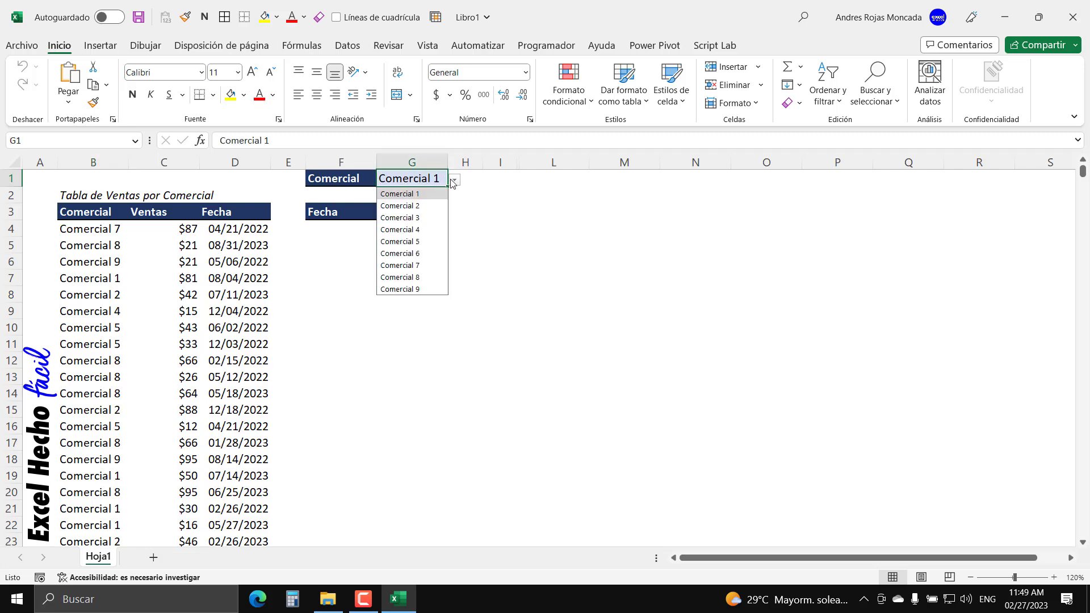
{"action": "left_click", "coordinate": [413, 195]}
{"action": "left_click", "coordinate": [345, 230]}
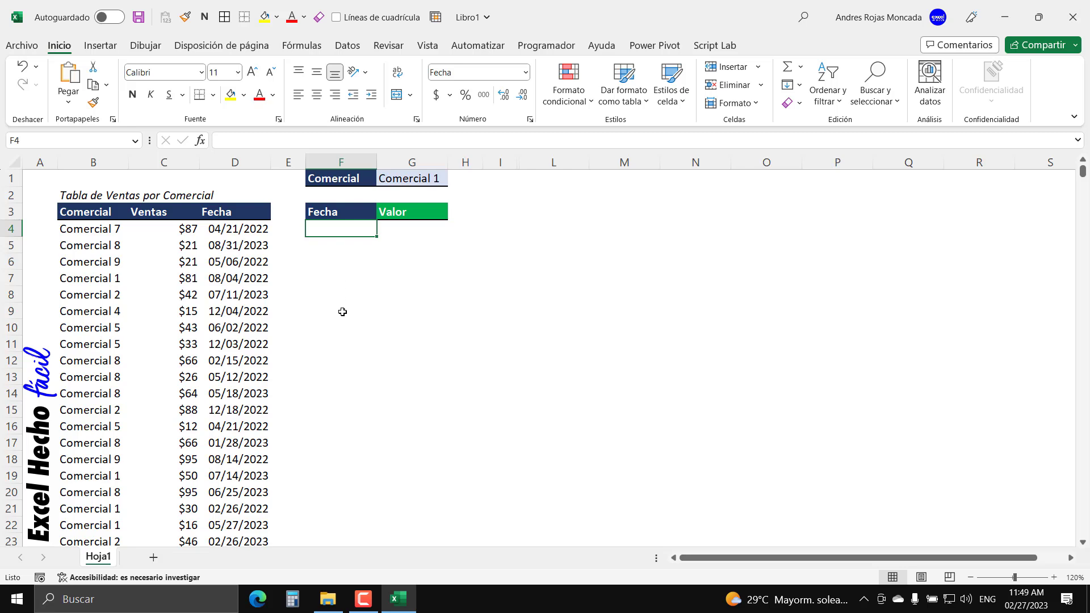
Convert the sales data range B3:D283 into a table with headers
{"action": "left_click", "coordinate": [96, 215]}
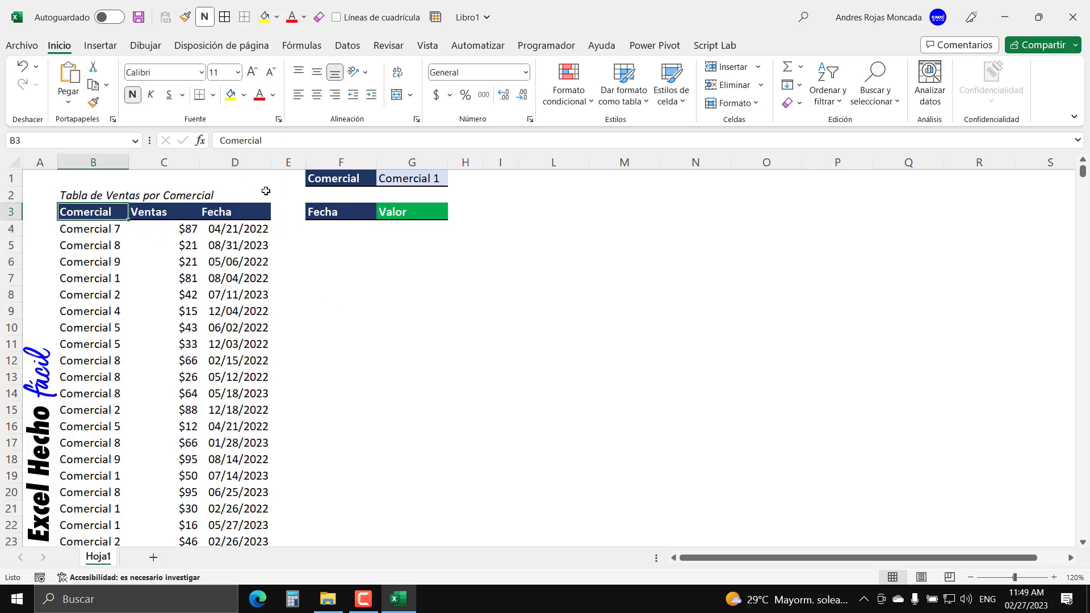
{"action": "key", "text": "ctrl+shift+Right"}
{"action": "key", "text": "ctrl+shift+Down"}
{"action": "key", "text": "ctrl+BackSpace"}
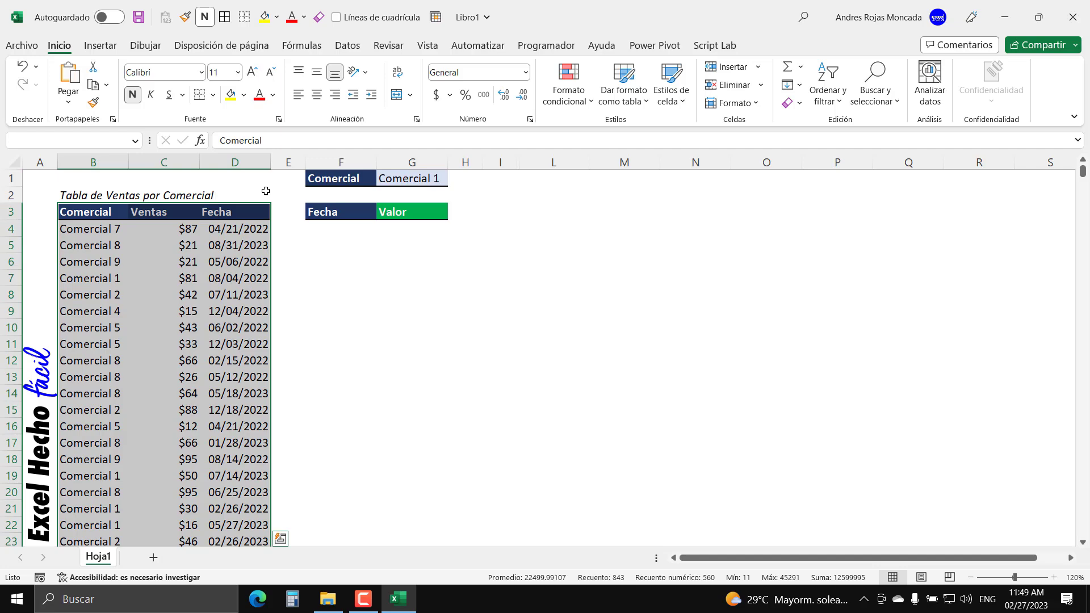
{"action": "key", "text": "ctrl+t"}
{"action": "scroll", "coordinate": [282, 312], "scroll_direction": "up", "scroll_amount": 1}
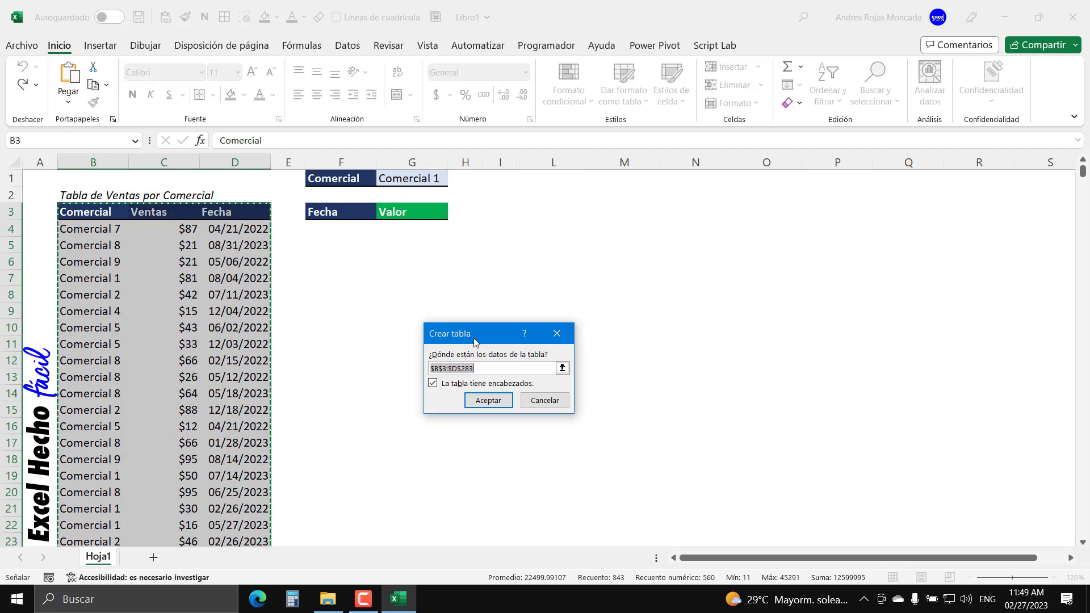
{"action": "left_click", "coordinate": [489, 402]}
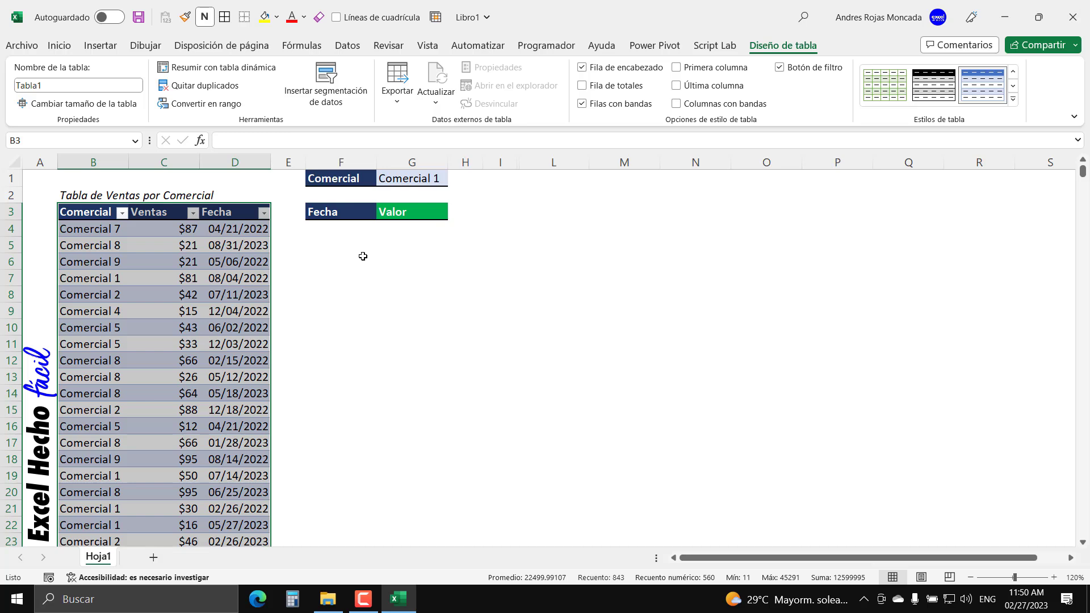
Hide the sales table's filter buttons and name the table BDVentas
{"action": "left_click", "coordinate": [240, 215]}
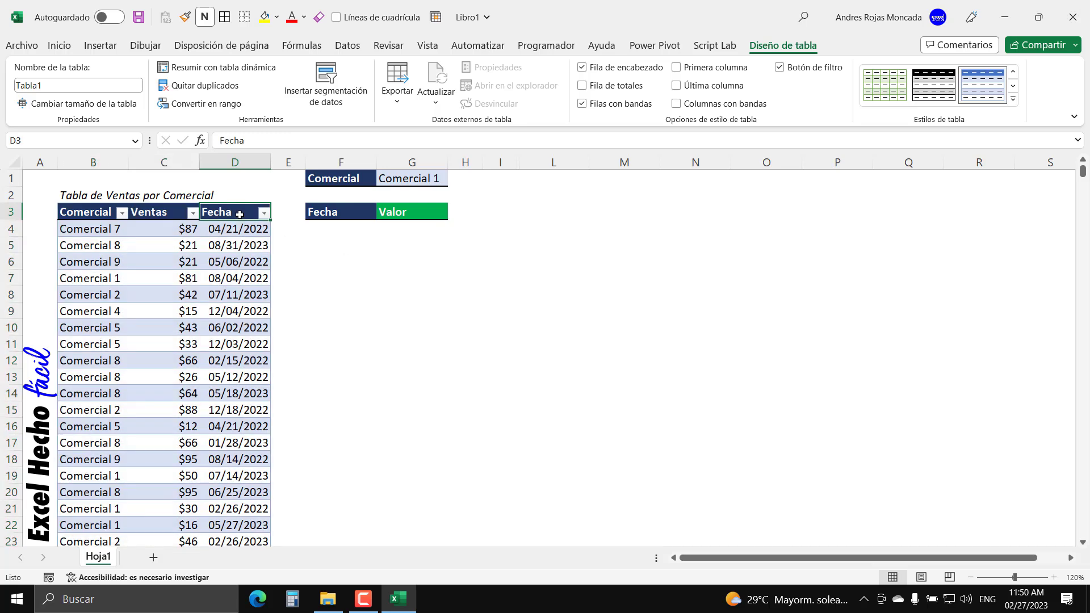
{"action": "left_click", "coordinate": [780, 69]}
{"action": "left_click", "coordinate": [77, 212]}
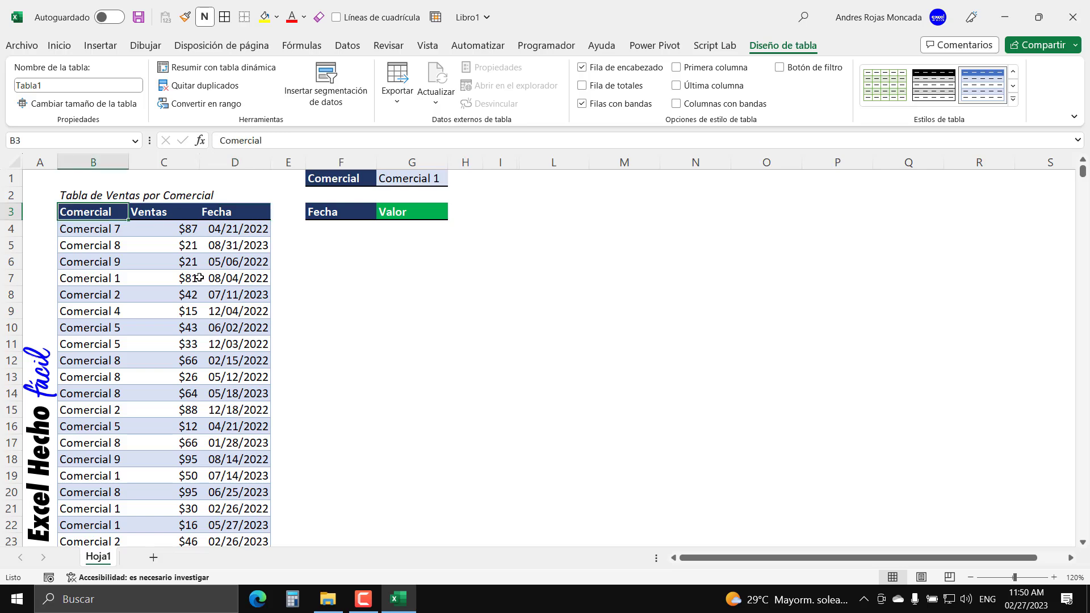
{"action": "left_click", "coordinate": [88, 88]}
{"action": "type", "text": "BDVentas"}
{"action": "key", "text": "Return"}
{"action": "left_click", "coordinate": [316, 233]}
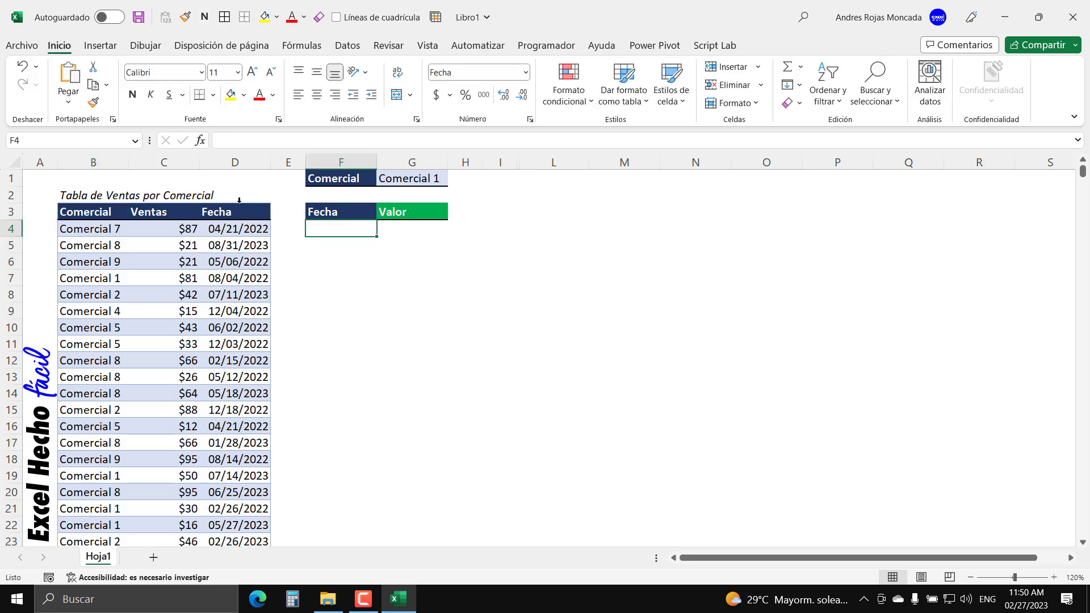
{"action": "left_click", "coordinate": [235, 205]}
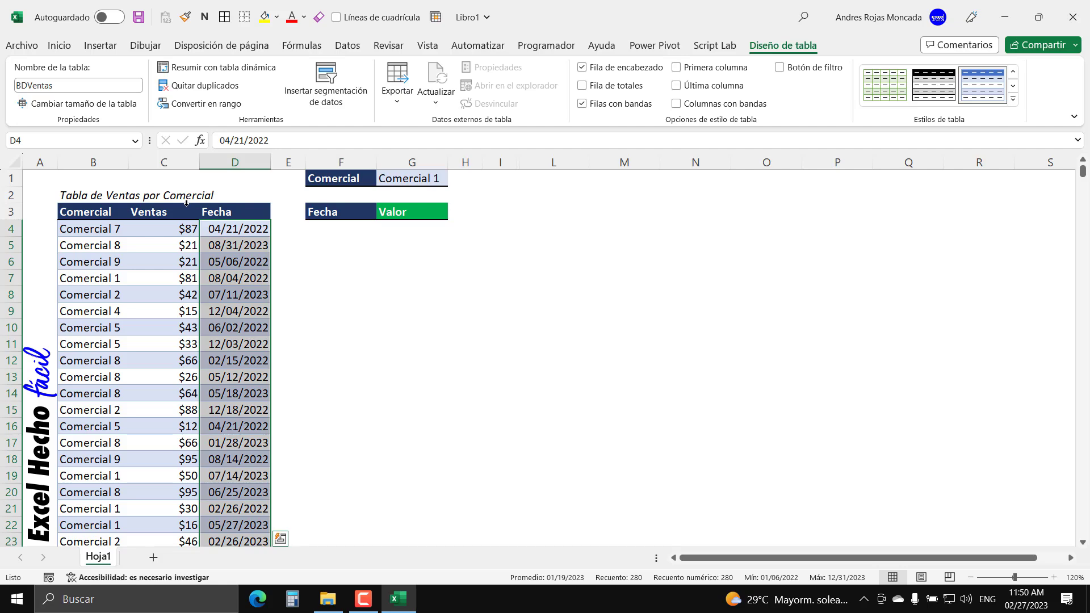
{"action": "left_click", "coordinate": [140, 204]}
{"action": "left_click", "coordinate": [106, 203]}
Begin a LET formula in F4 that defines the name _Filtro with a FILTRAR function
{"action": "left_click", "coordinate": [345, 229]}
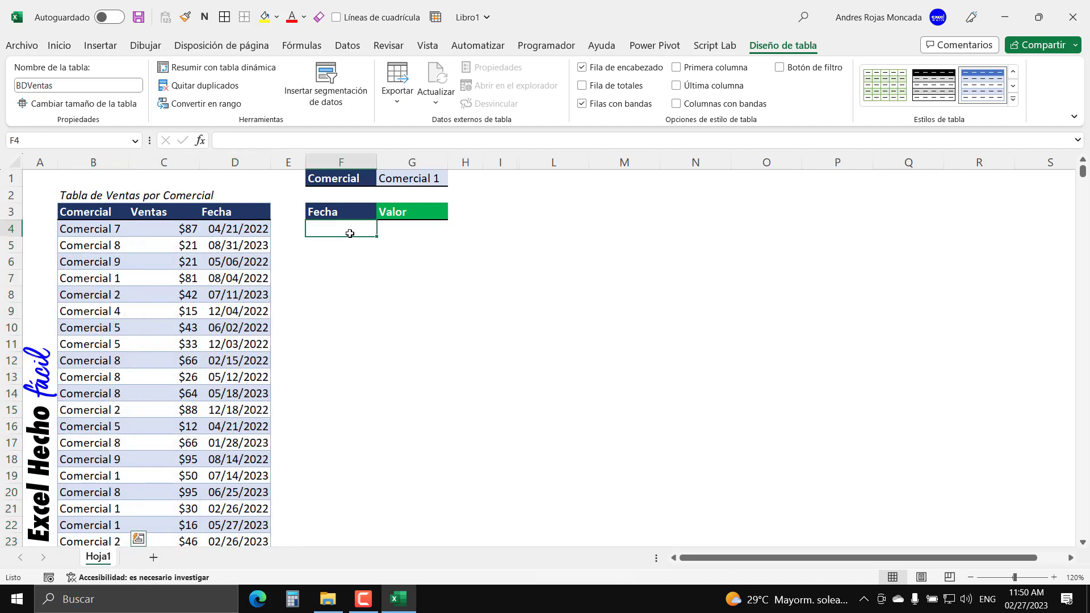
{"action": "type", "text": "=LET("}
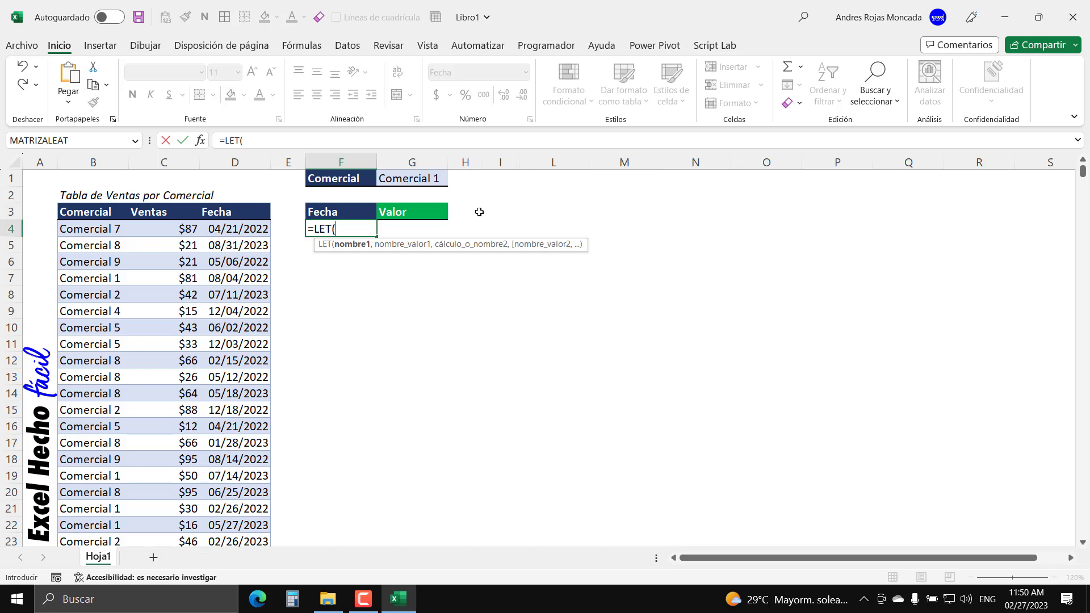
{"action": "type", "text": "_Filtro,"}
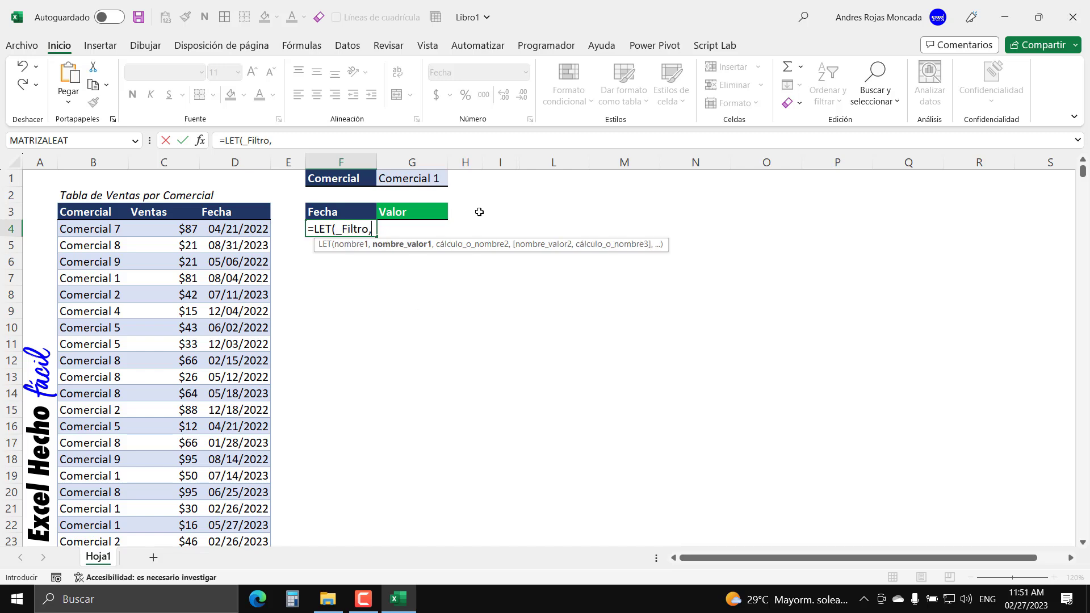
{"action": "type", "text": "fil"}
{"action": "key", "text": "Down"}
{"action": "key", "text": "Down"}
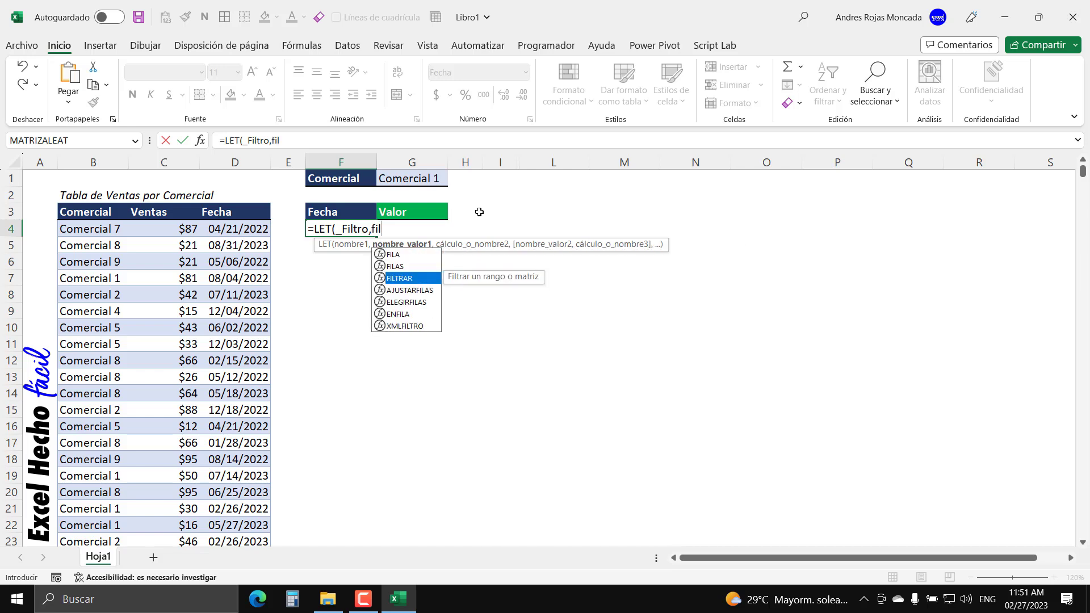
{"action": "key", "text": "Tab"}
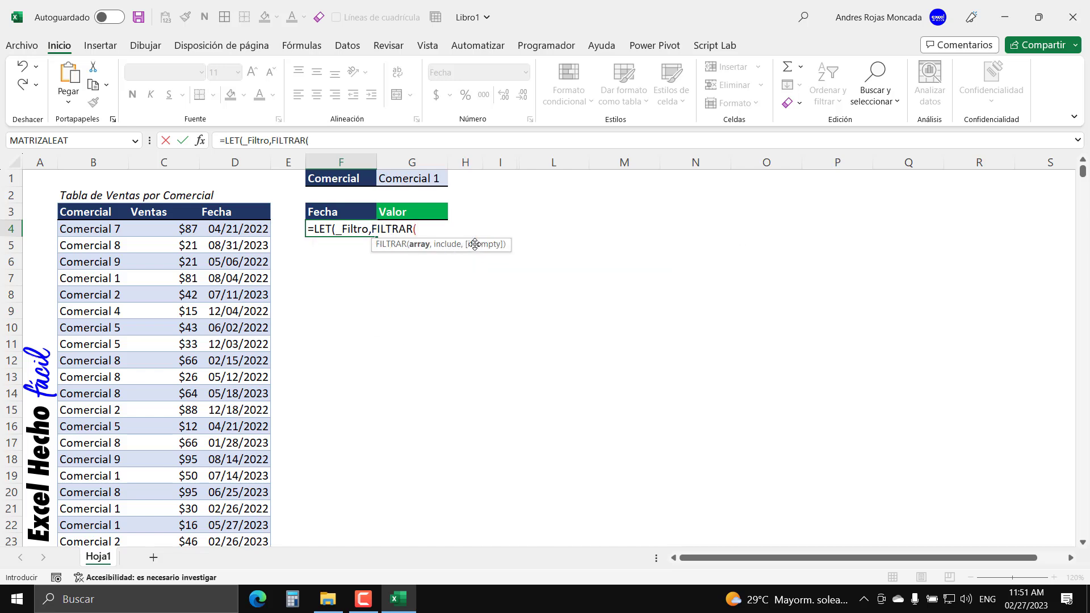
{"action": "left_click_drag", "start_coordinate": [475, 245], "coordinate": [593, 188]}
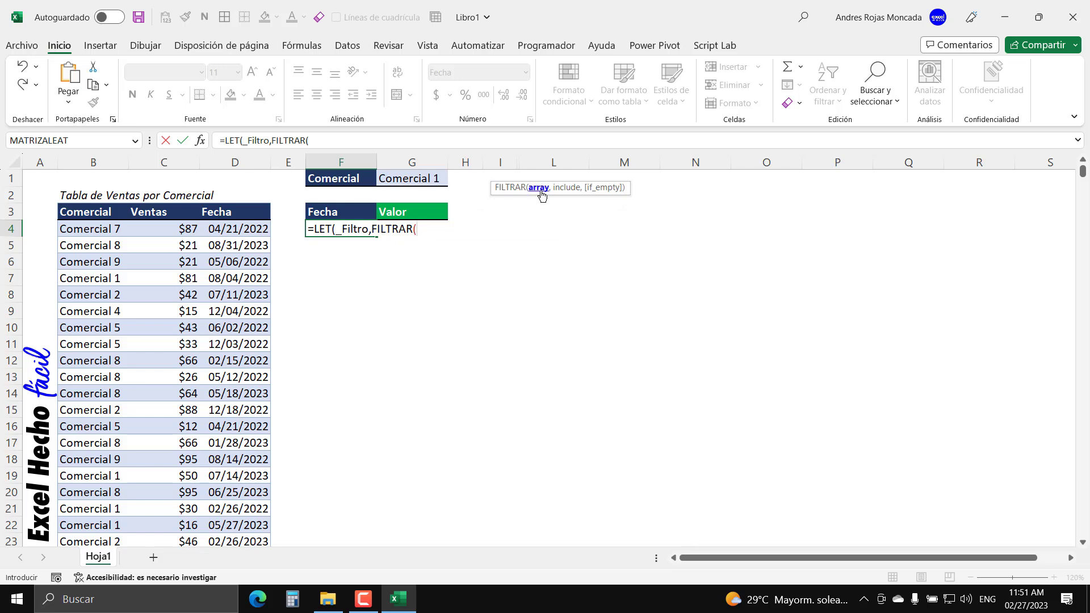
Complete FILTRAR with BDVentas[Fecha] as the array and BDVentas[Comercial]=G1 as the include condition
{"action": "left_click", "coordinate": [255, 206]}
{"action": "type", "text": ","}
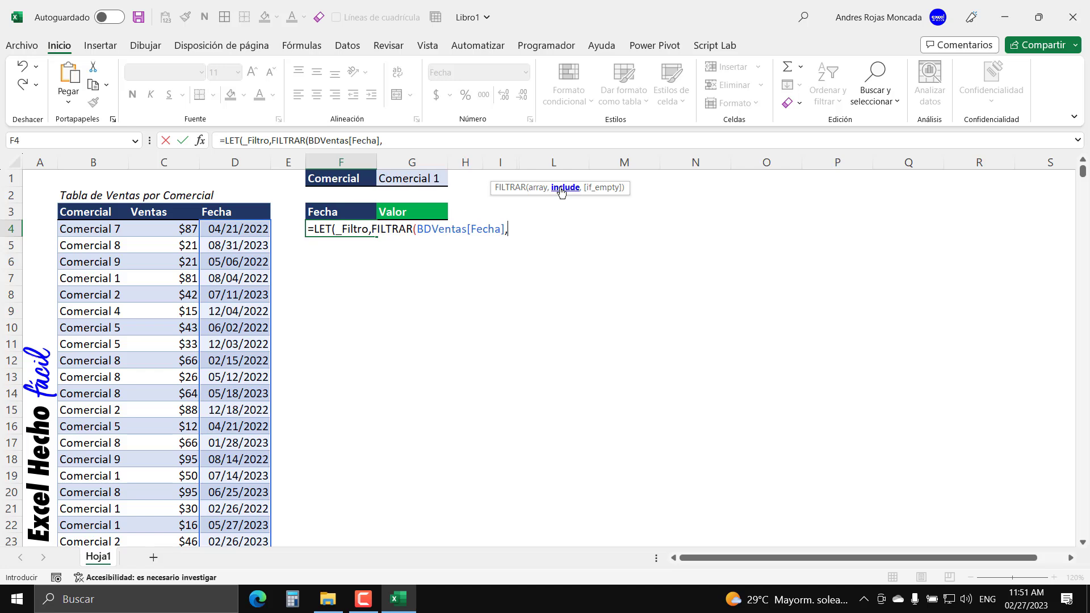
{"action": "left_click", "coordinate": [93, 208]}
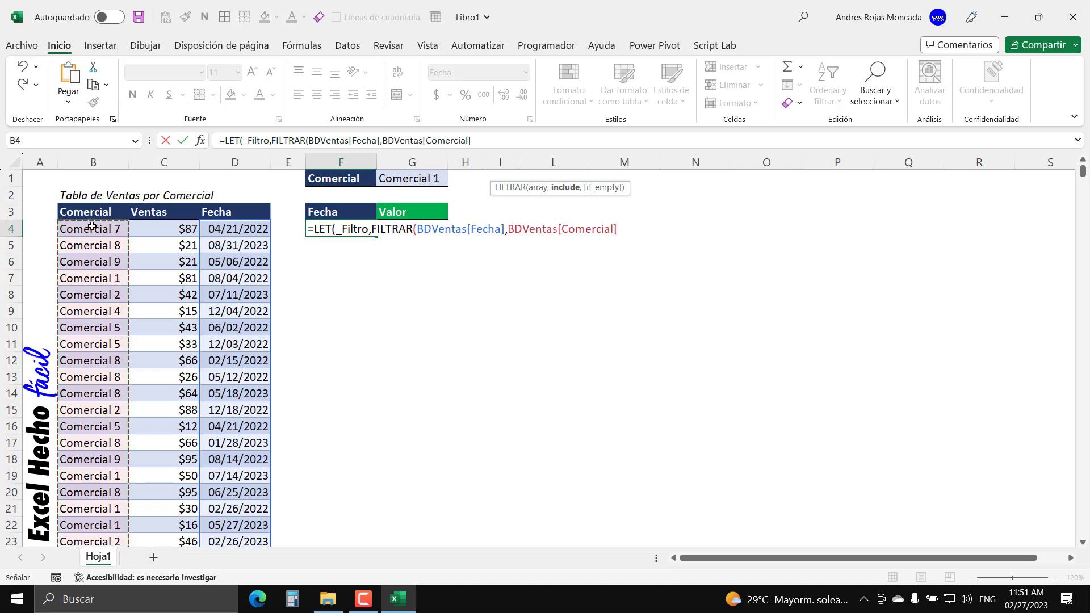
{"action": "type", "text": "="}
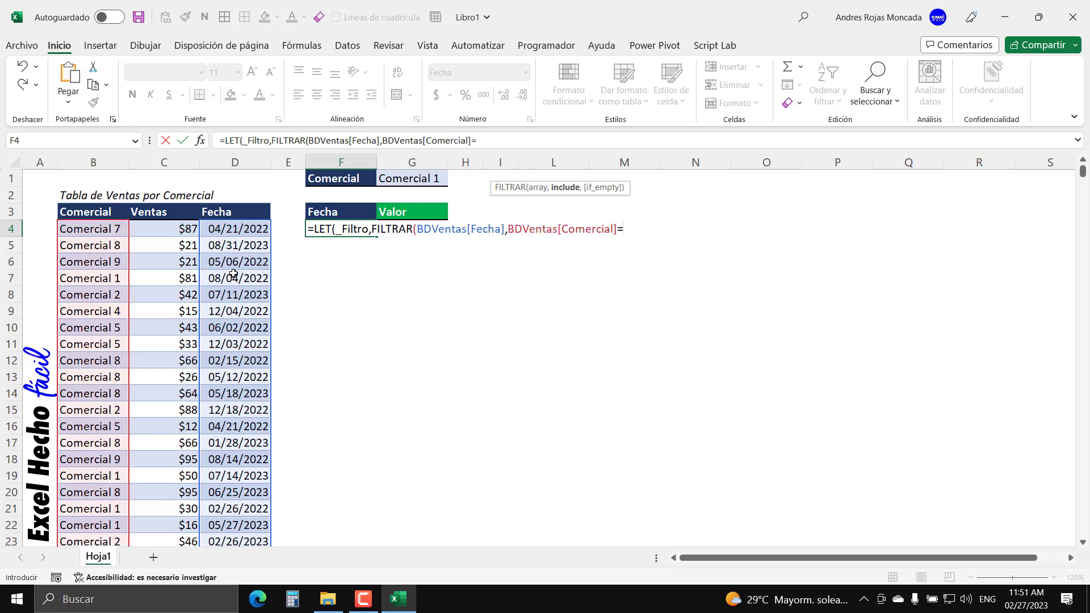
{"action": "left_click", "coordinate": [418, 179]}
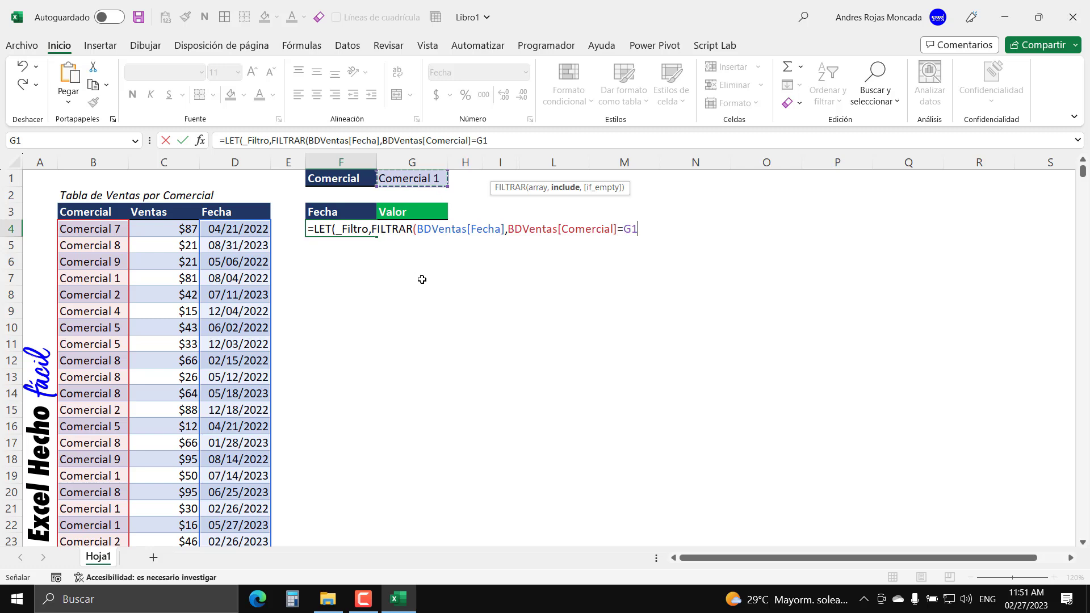
{"action": "type", "text": "),"}
Return _Filtro as the LET result on a new formula line and enter the formula
{"action": "key", "text": "alt+Return"}
{"action": "type", "text": "_"}
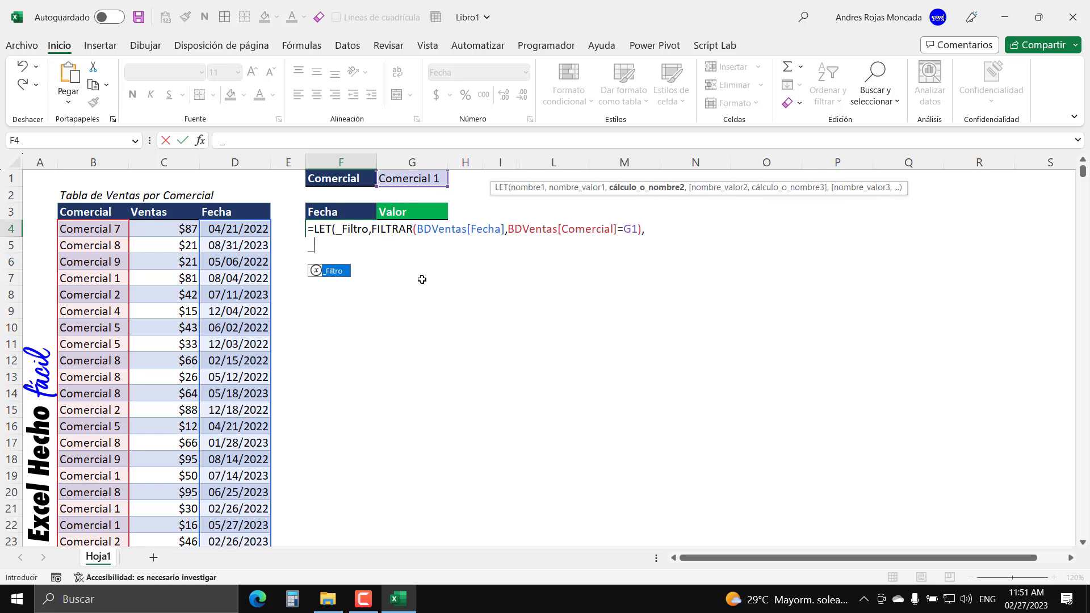
{"action": "key", "text": "Tab"}
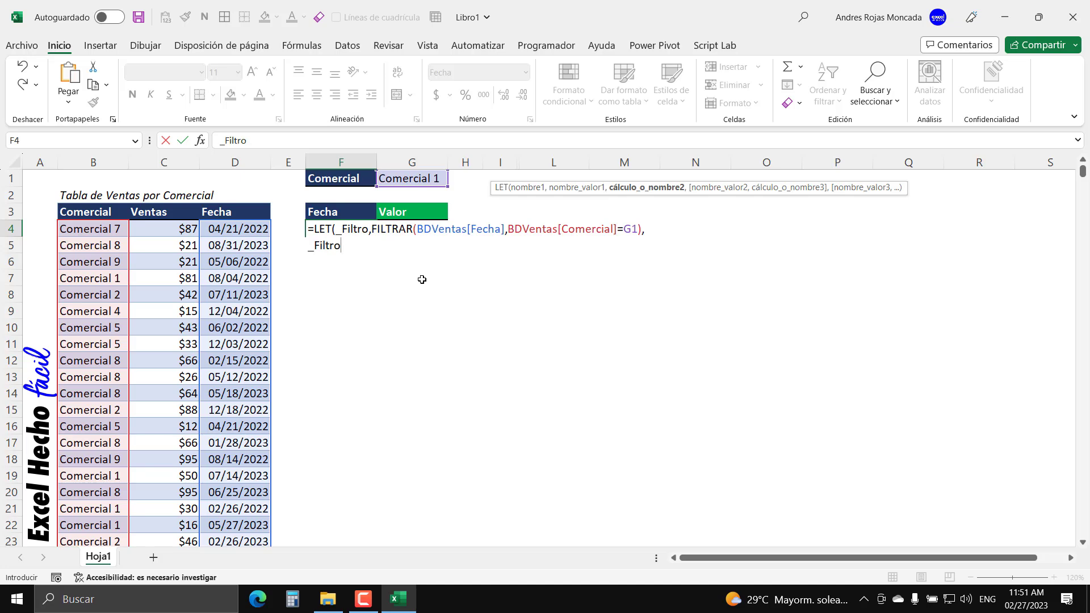
{"action": "type", "text": ")"}
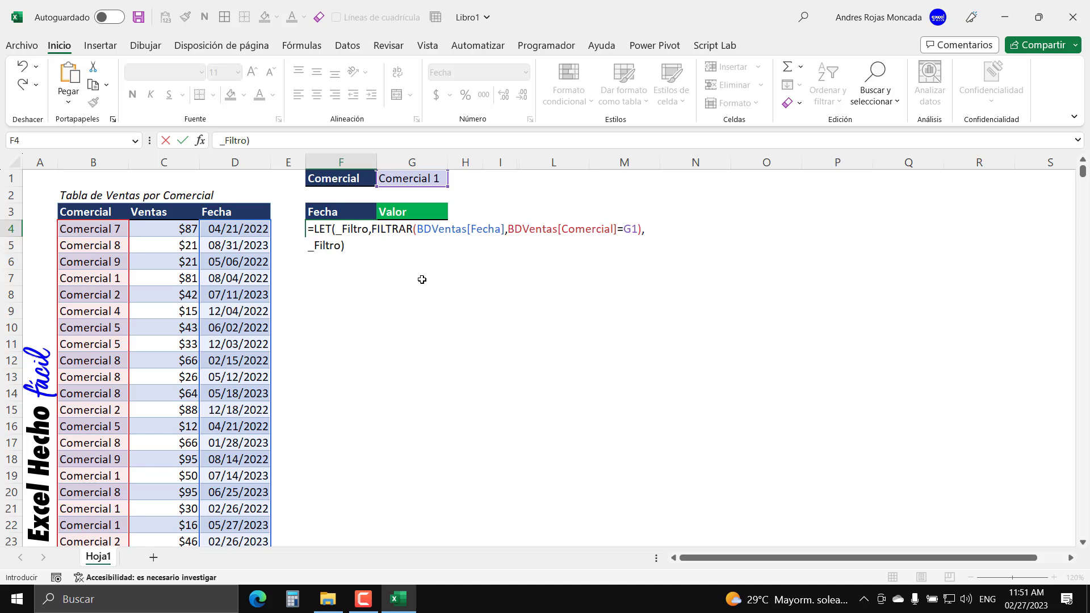
{"action": "key", "text": "Return"}
{"action": "key", "text": "Up"}
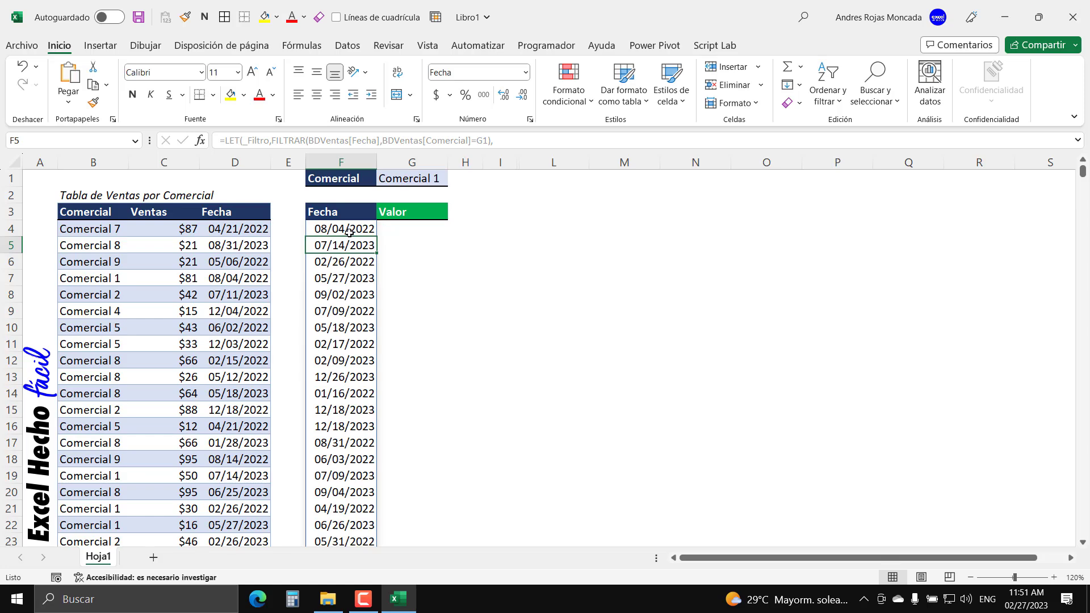
Check how far the filtered dates extend down column F
{"action": "key", "text": "ctrl+shift+Down"}
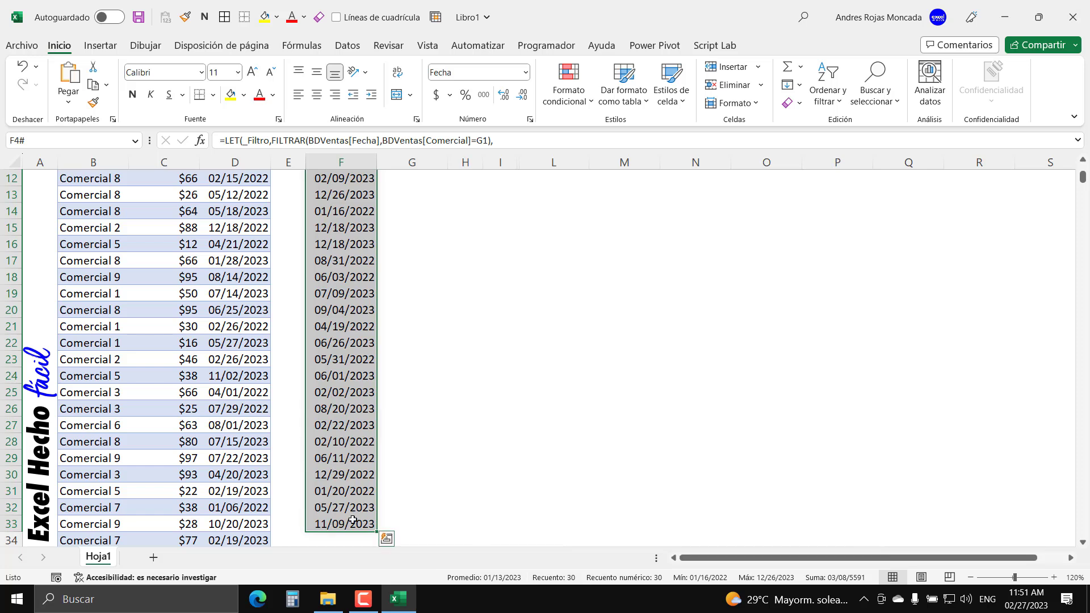
{"action": "key", "text": "ctrl+Up"}
{"action": "key", "text": "ctrl+Up"}
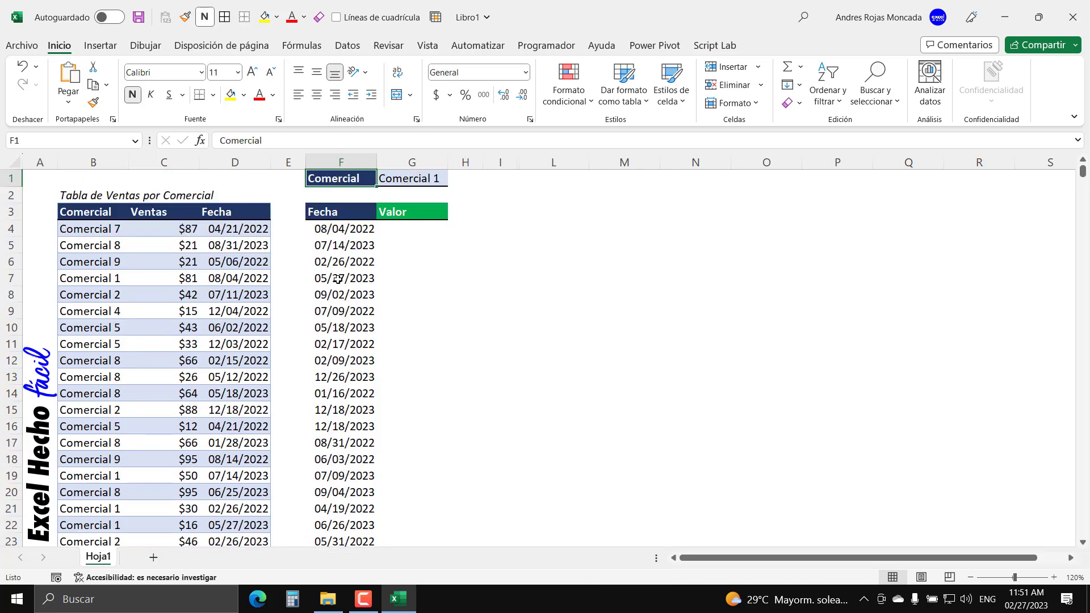
Wrap the FILTRAR function in F4's LET formula in ORDENAR so the filtered dates come out sorted, and enter the formula
{"action": "left_click", "coordinate": [341, 233]}
{"action": "key", "text": "F2"}
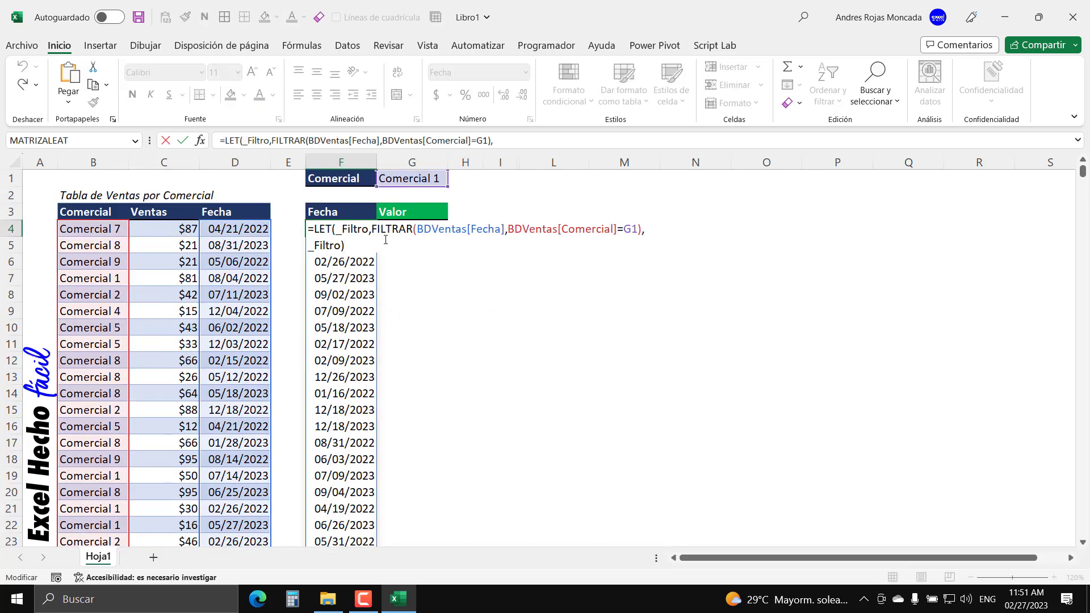
{"action": "left_click", "coordinate": [372, 231]}
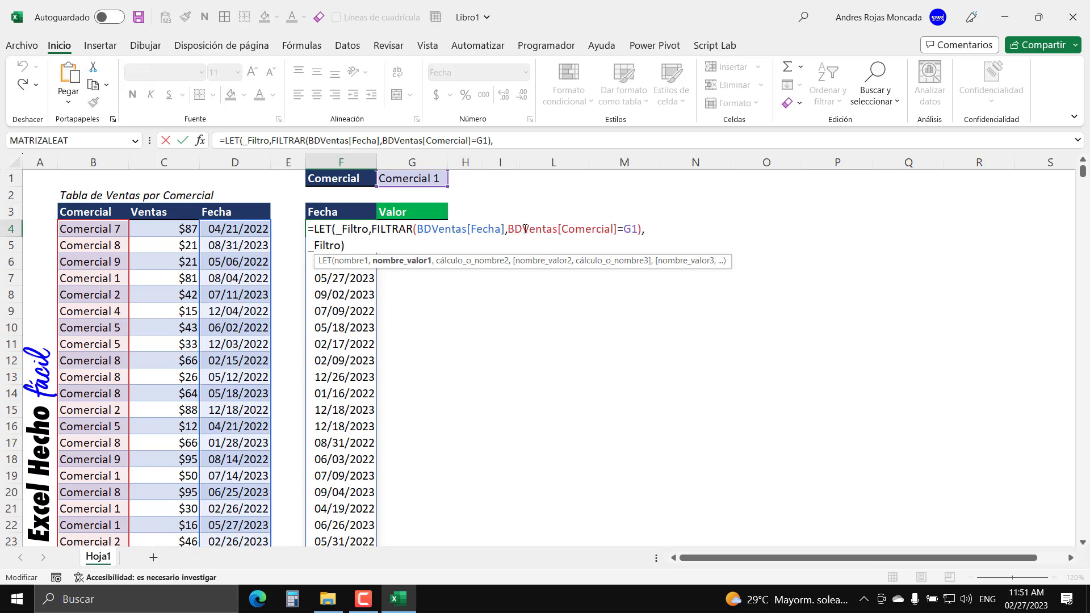
{"action": "type", "text": "den"}
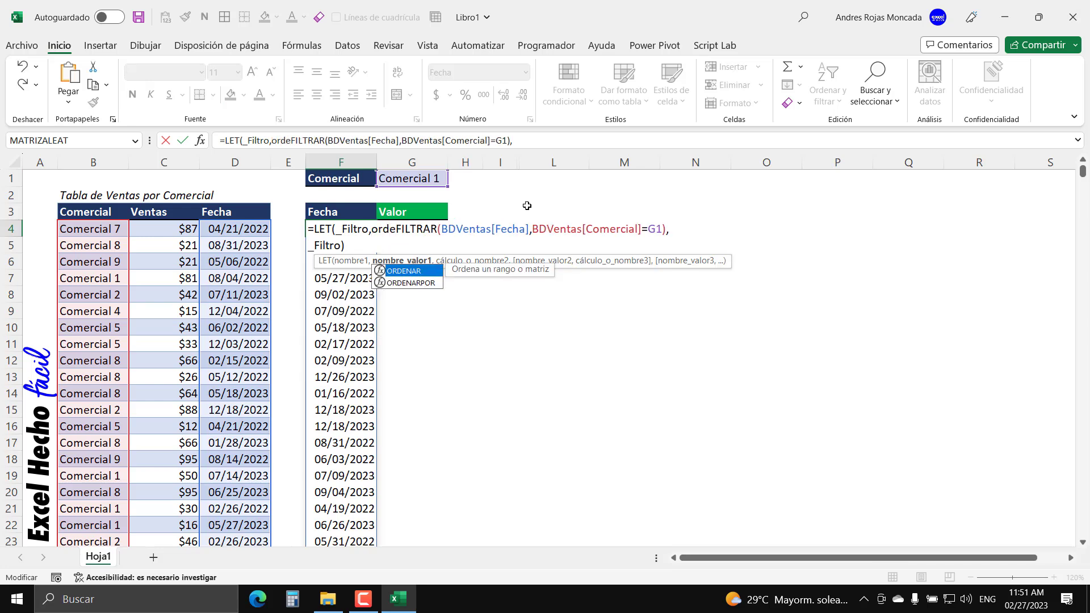
{"action": "key", "text": "Tab"}
{"action": "left_click", "coordinate": [698, 229]}
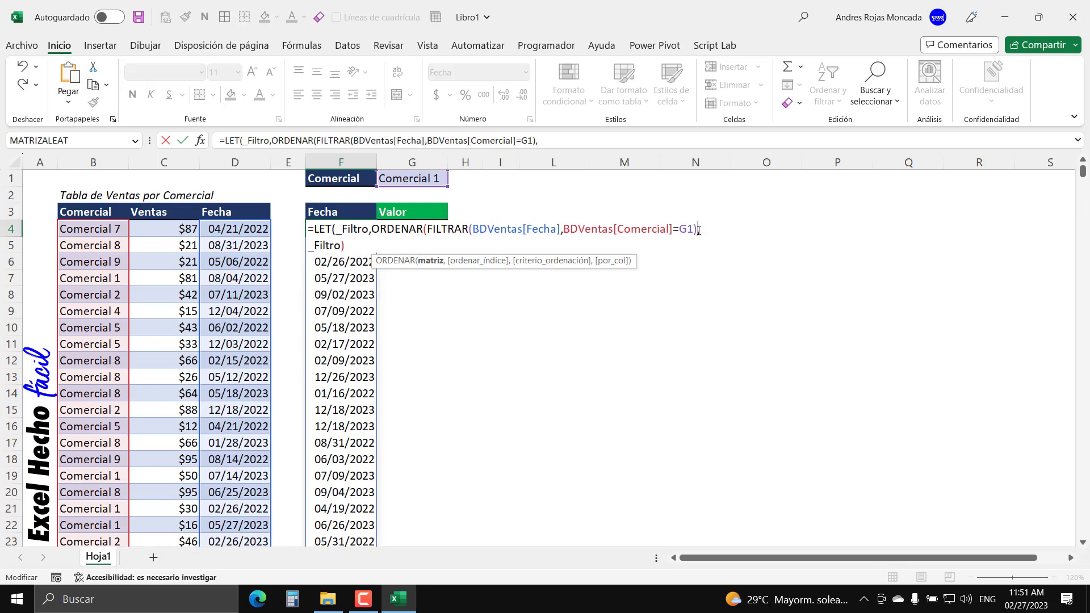
{"action": "type", "text": ")"}
{"action": "key", "text": "Return"}
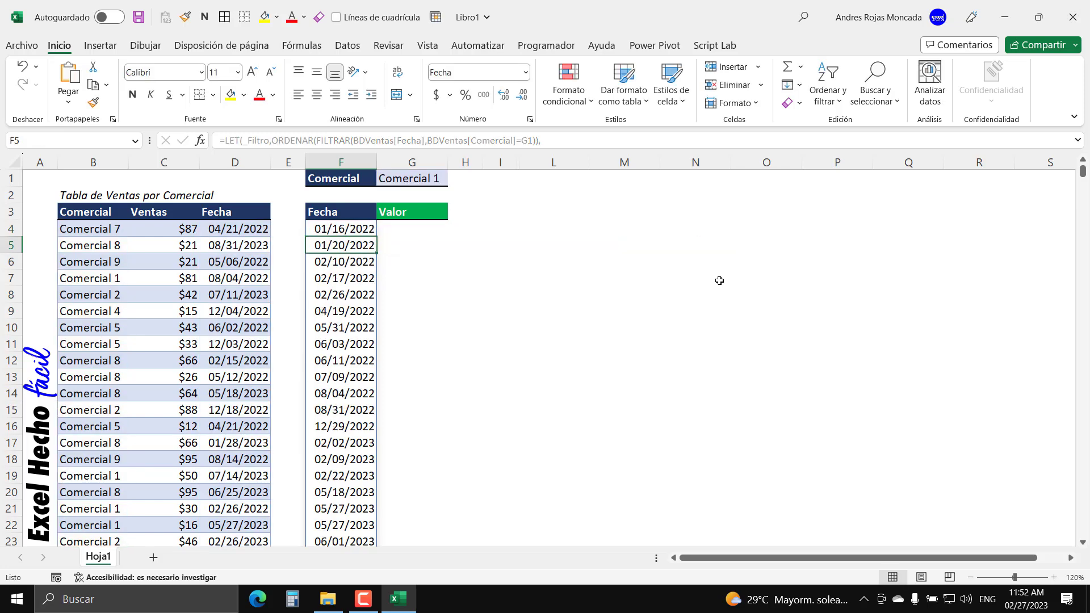
Examine the sorted dates in column F month by month, looking for repeated and skipped months
{"action": "left_click", "coordinate": [360, 229]}
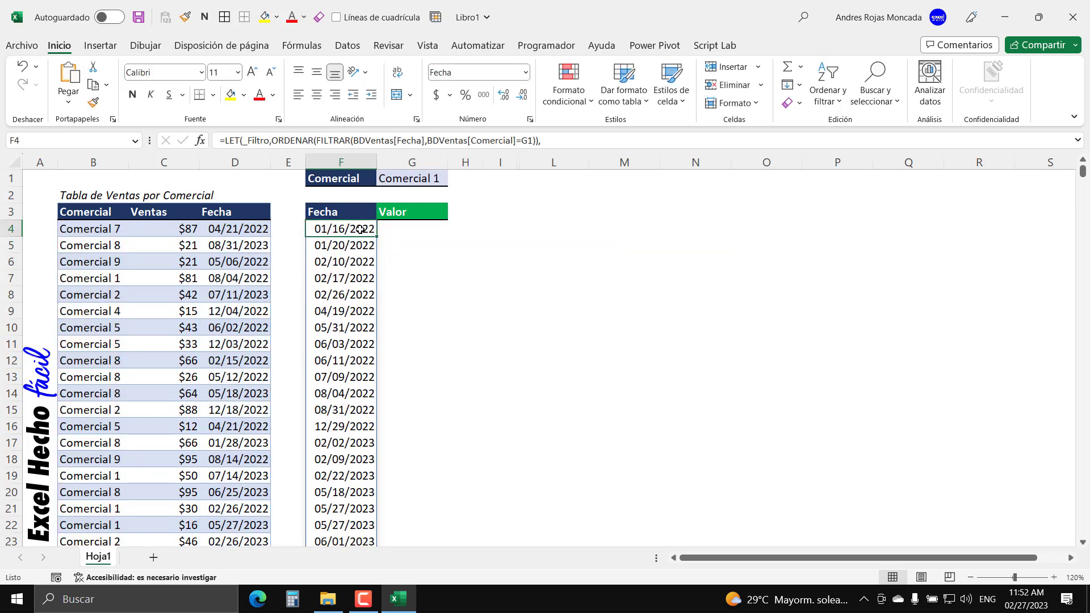
{"action": "scroll", "coordinate": [358, 326], "scroll_direction": "down", "scroll_amount": 6}
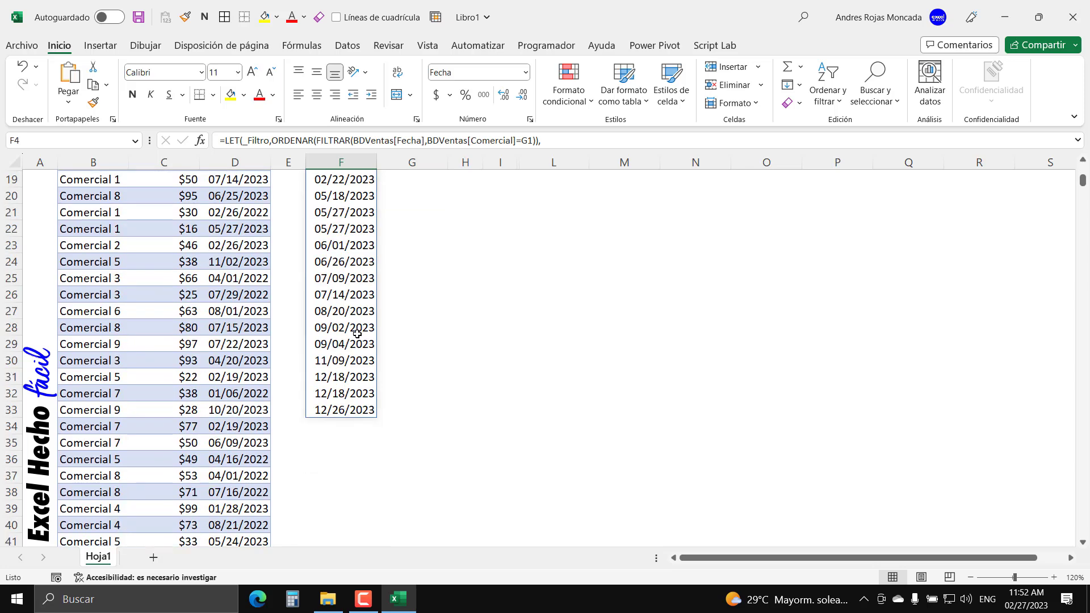
{"action": "scroll", "coordinate": [357, 335], "scroll_direction": "up", "scroll_amount": 6}
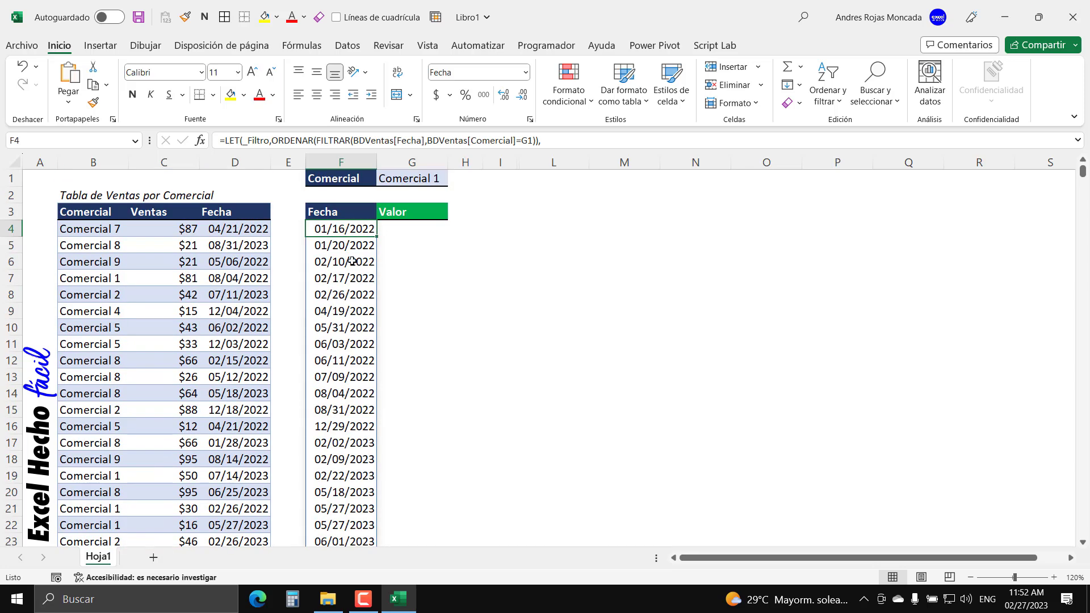
{"action": "left_click_drag", "start_coordinate": [351, 229], "coordinate": [352, 246]}
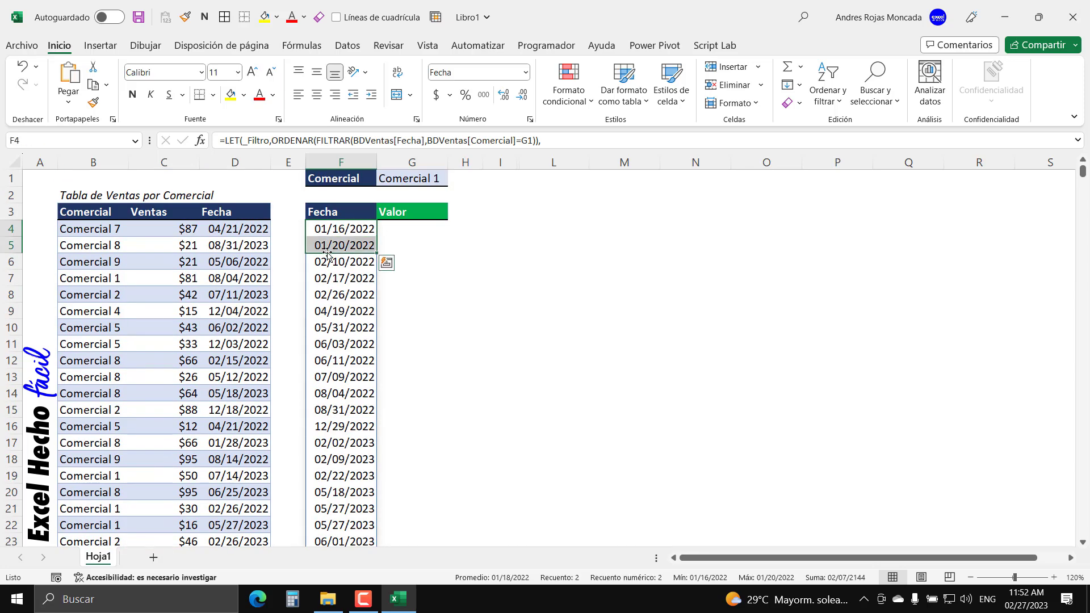
{"action": "left_click_drag", "start_coordinate": [336, 264], "coordinate": [334, 298]}
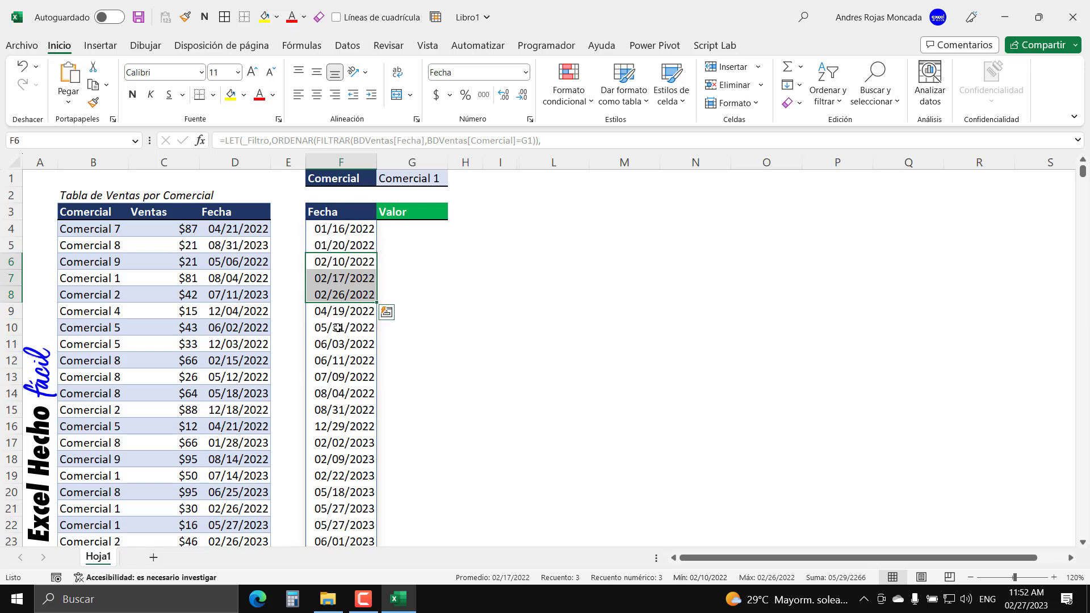
{"action": "left_click_drag", "start_coordinate": [338, 342], "coordinate": [339, 413]}
{"action": "left_click", "coordinate": [339, 377]}
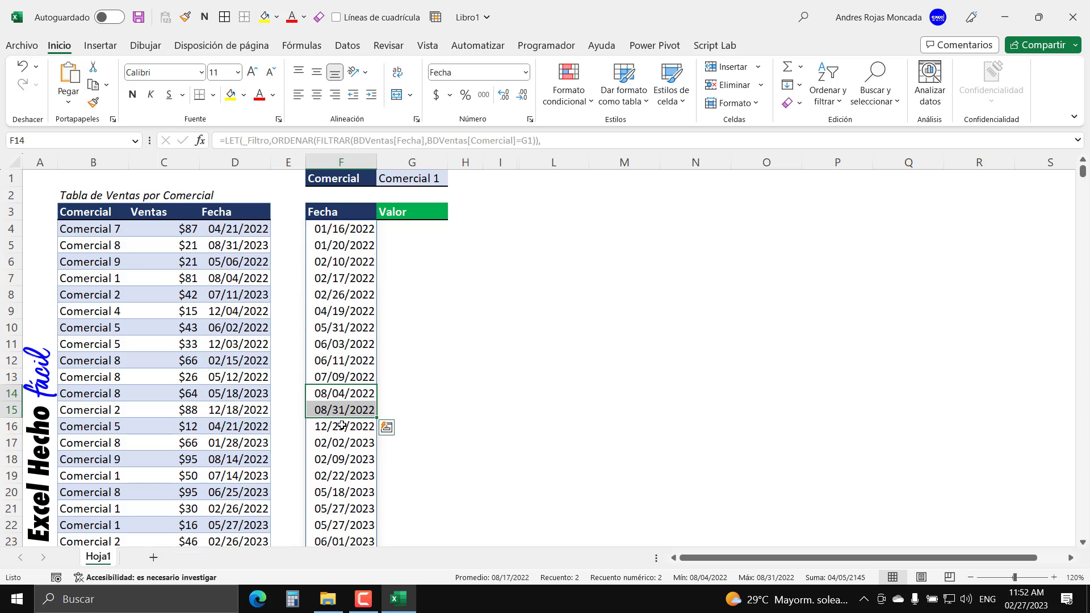
{"action": "left_click", "coordinate": [341, 426]}
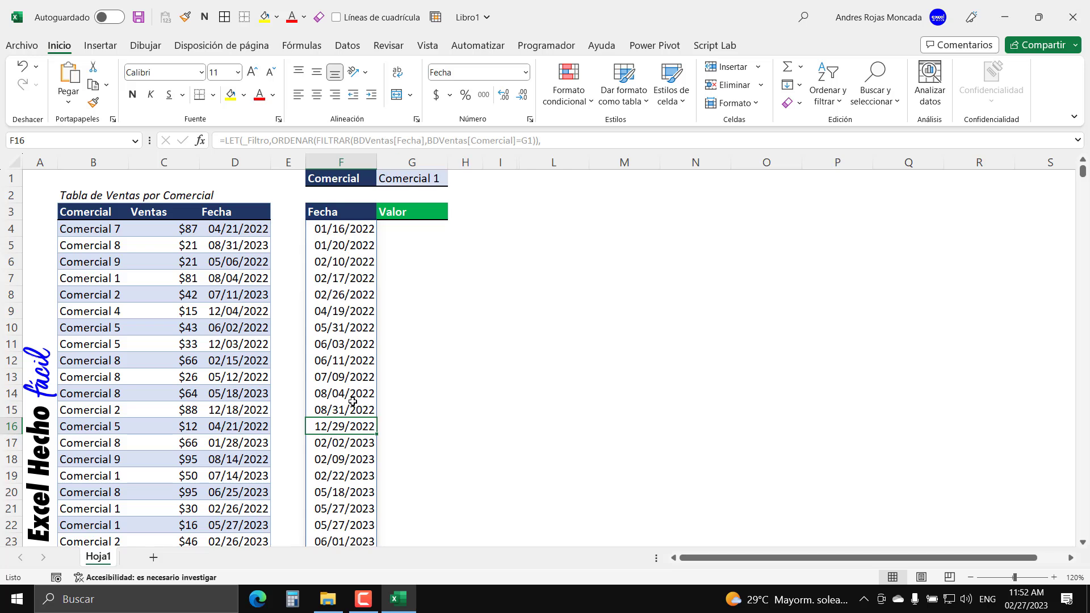
Replace the closing _Filtro result in F4's LET formula with a new name, _fechaIni
{"action": "double_click", "coordinate": [363, 228]}
{"action": "key", "text": "shift+Home"}
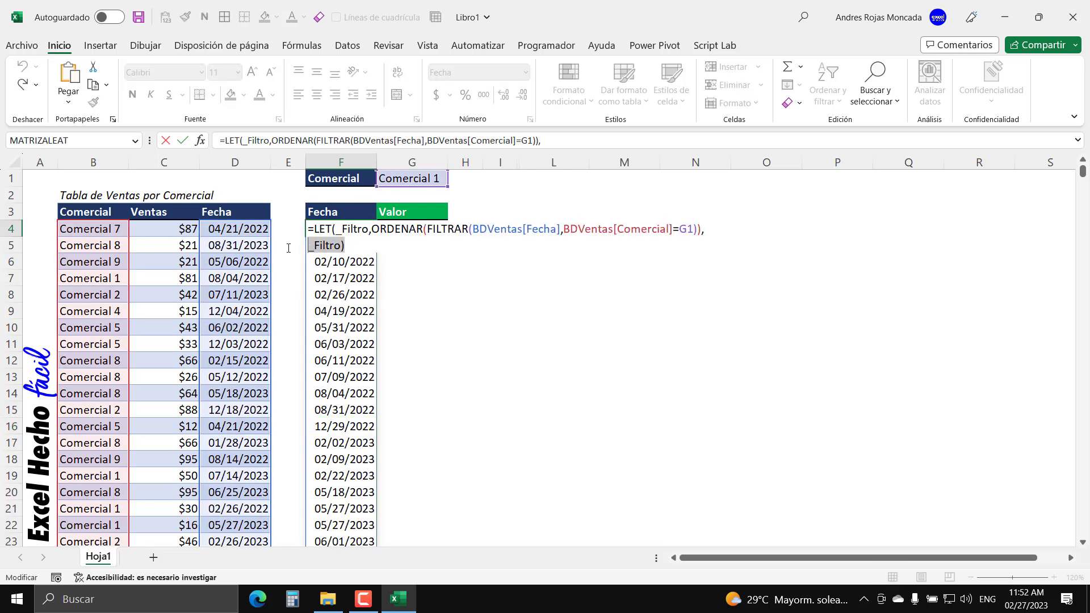
{"action": "key", "text": "BackSpace"}
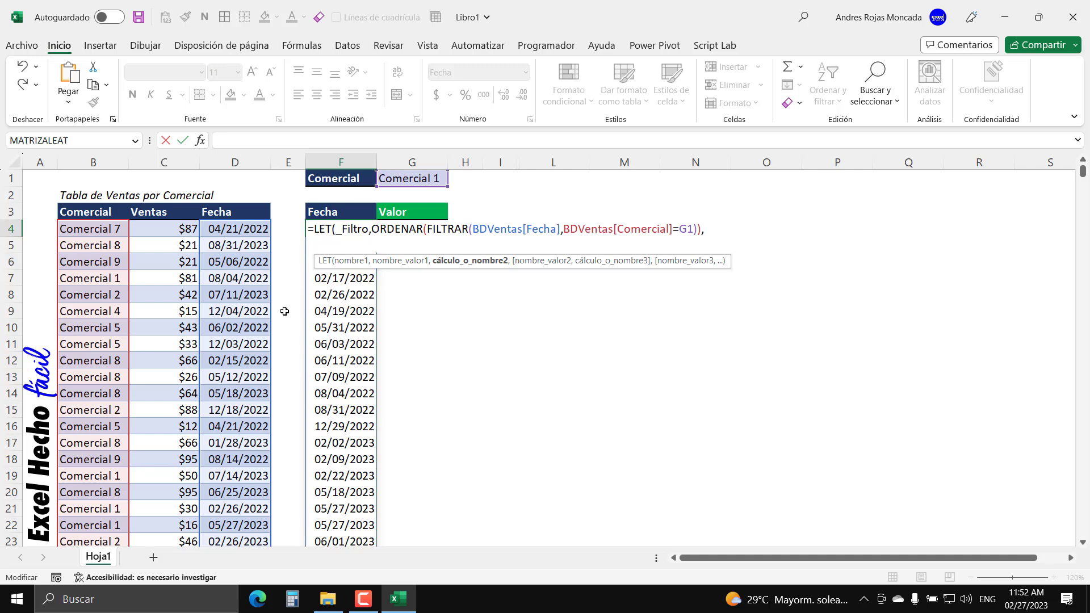
{"action": "type", "text": "_fechaIni"}
{"action": "key", "text": "BackSpace"}
{"action": "key", "text": "BackSpace"}
{"action": "type", "text": "ni,"}
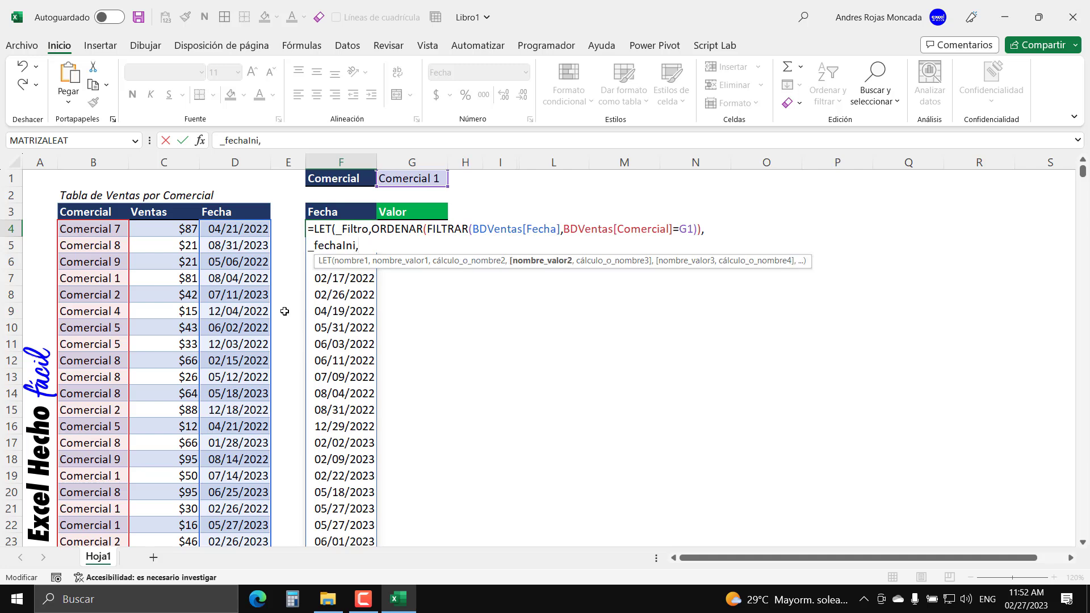
Define _fechaIni as MIN(_Filtro) and start a new line in the formula
{"action": "type", "text": "m"}
{"action": "type", "text": "in"}
{"action": "key", "text": "Tab"}
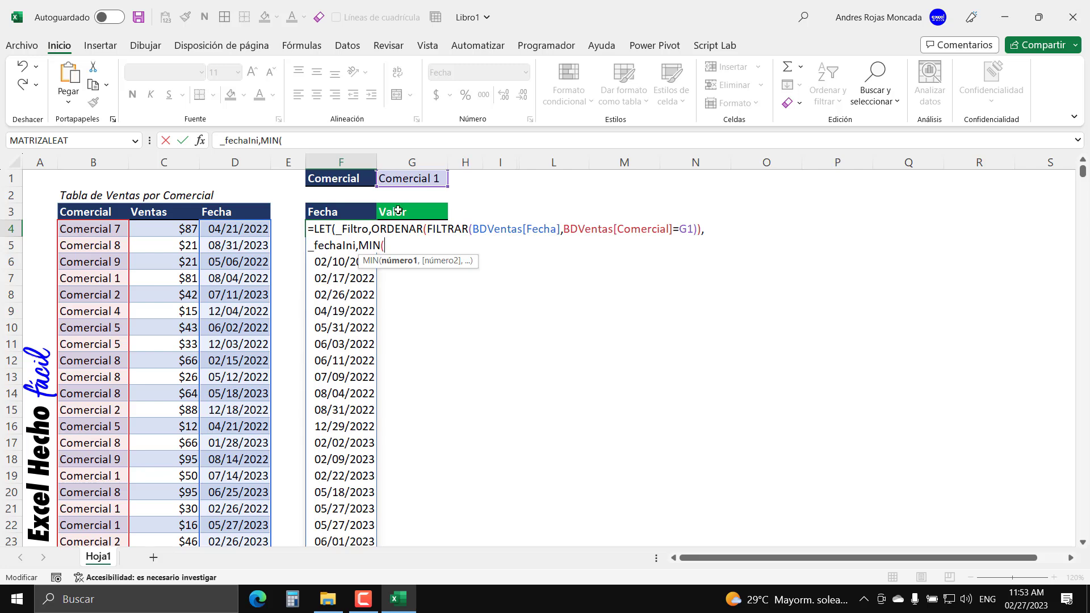
{"action": "type", "text": "_Filtro),"}
{"action": "key", "text": "alt+Return"}
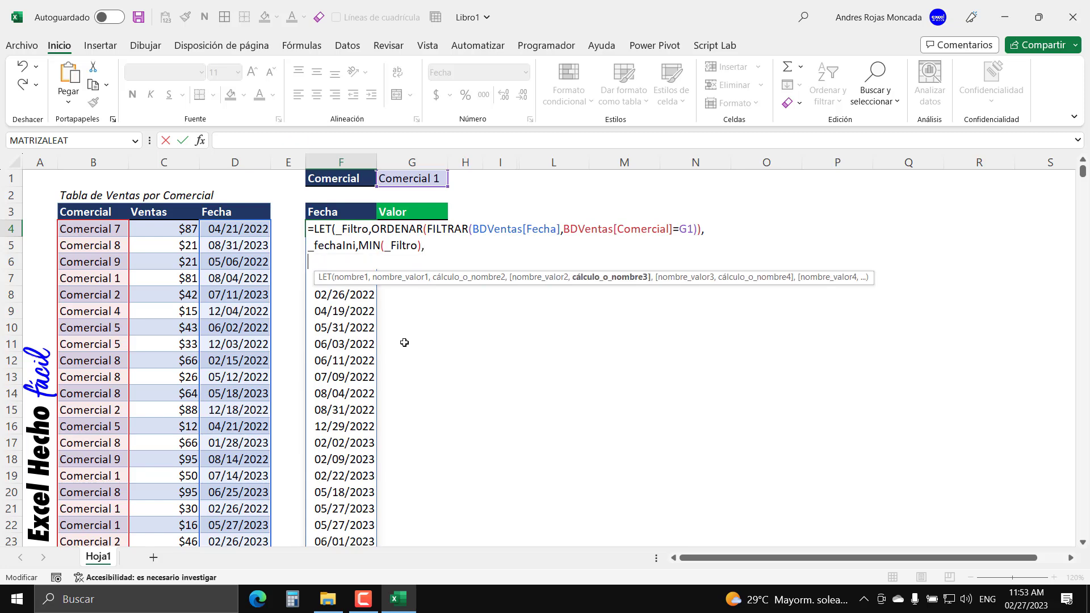
Return _fechaIni as the LET result, close the function and enter the formula
{"action": "type", "text": "_"}
{"action": "key", "text": "Tab"}
{"action": "type", "text": ")"}
{"action": "key", "text": "Return"}
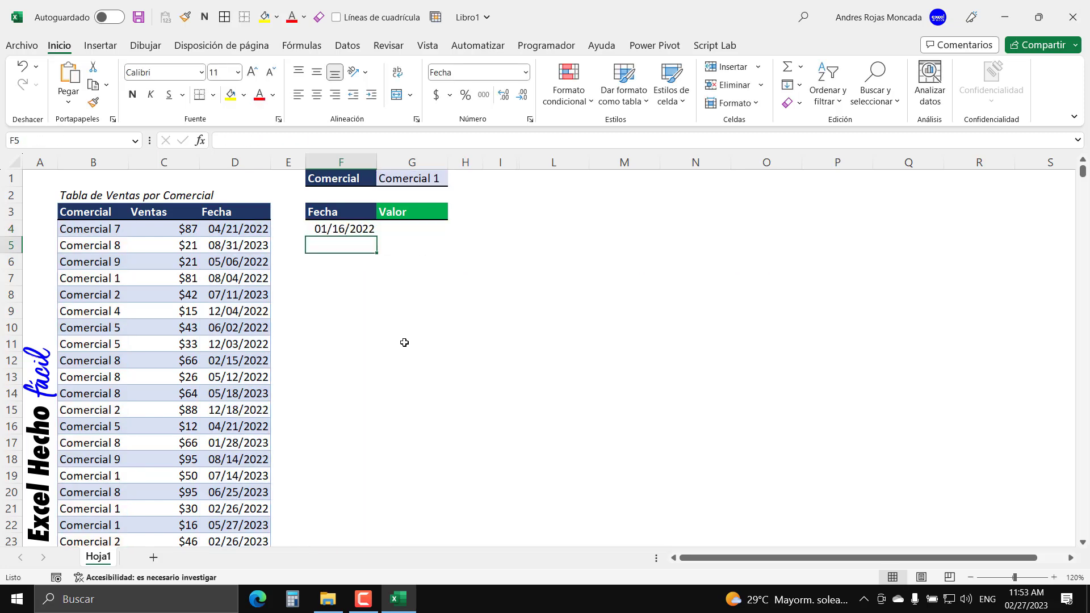
Wrap MIN(_Filtro) in FIN.MES with -1 as the months argument in F4's formula, and enter it
{"action": "left_click", "coordinate": [331, 233]}
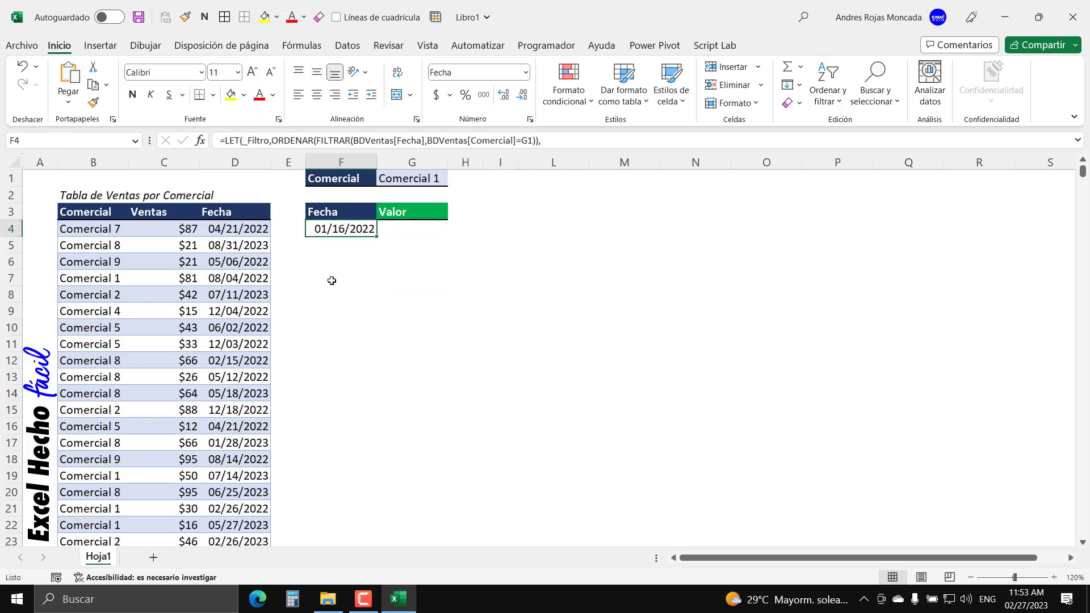
{"action": "key", "text": "F2"}
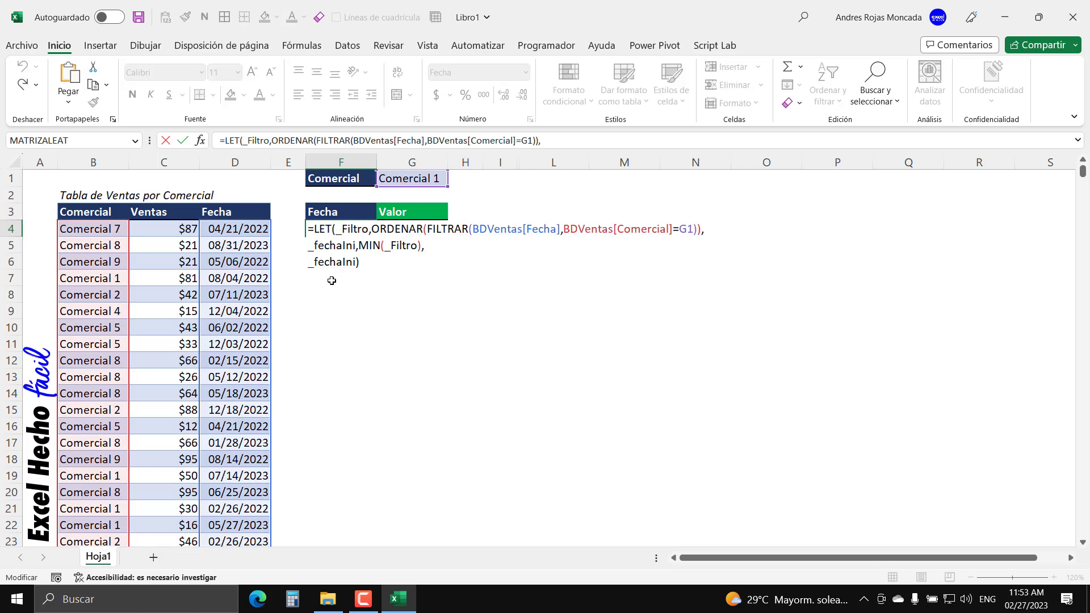
{"action": "left_click", "coordinate": [359, 249]}
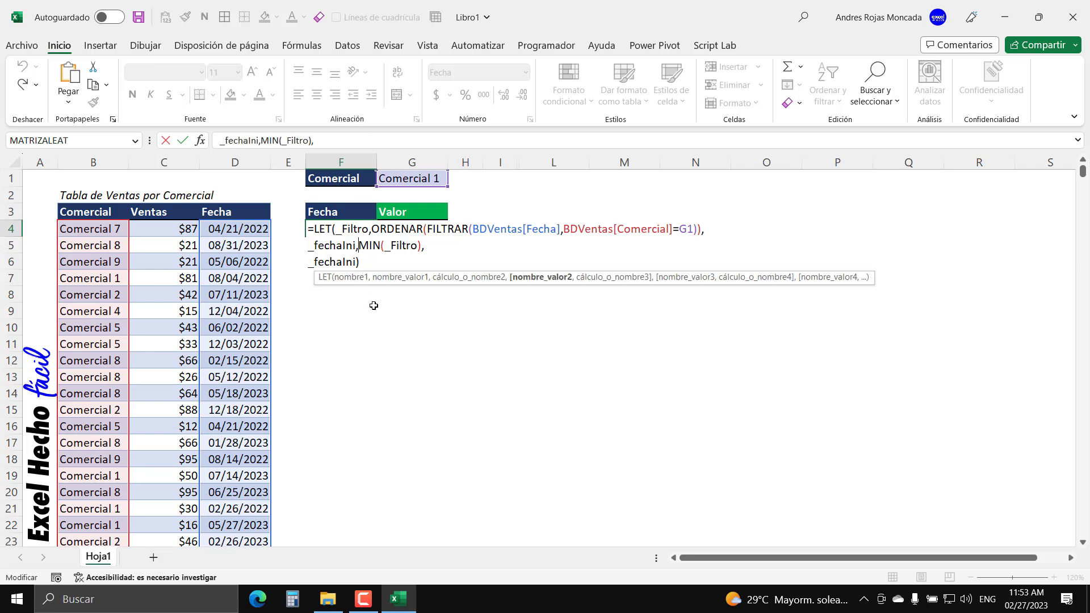
{"action": "type", "text": "FIN.MES("}
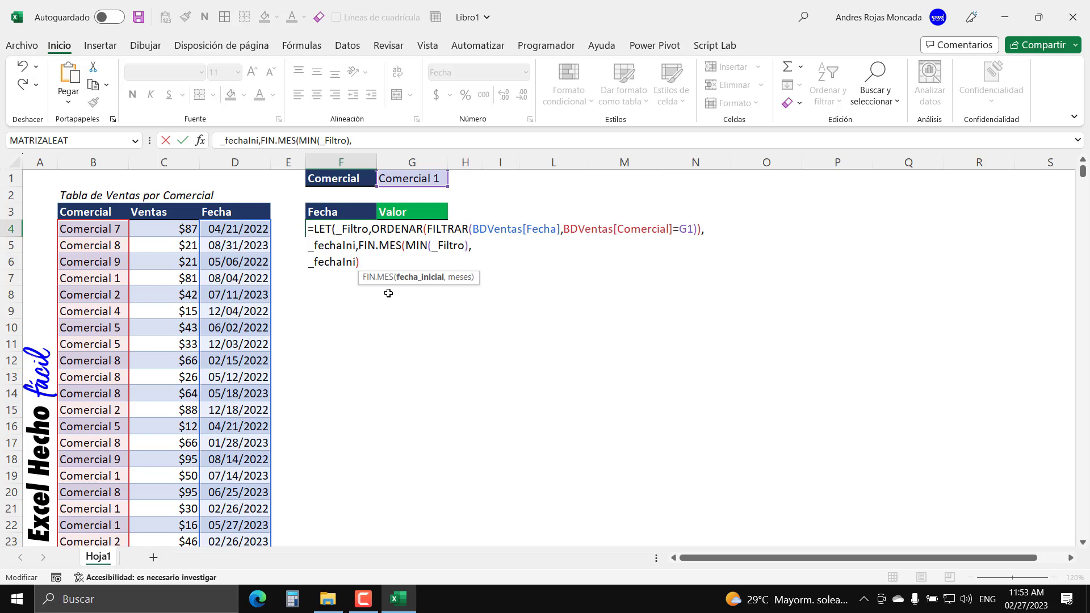
{"action": "left_click", "coordinate": [407, 278]}
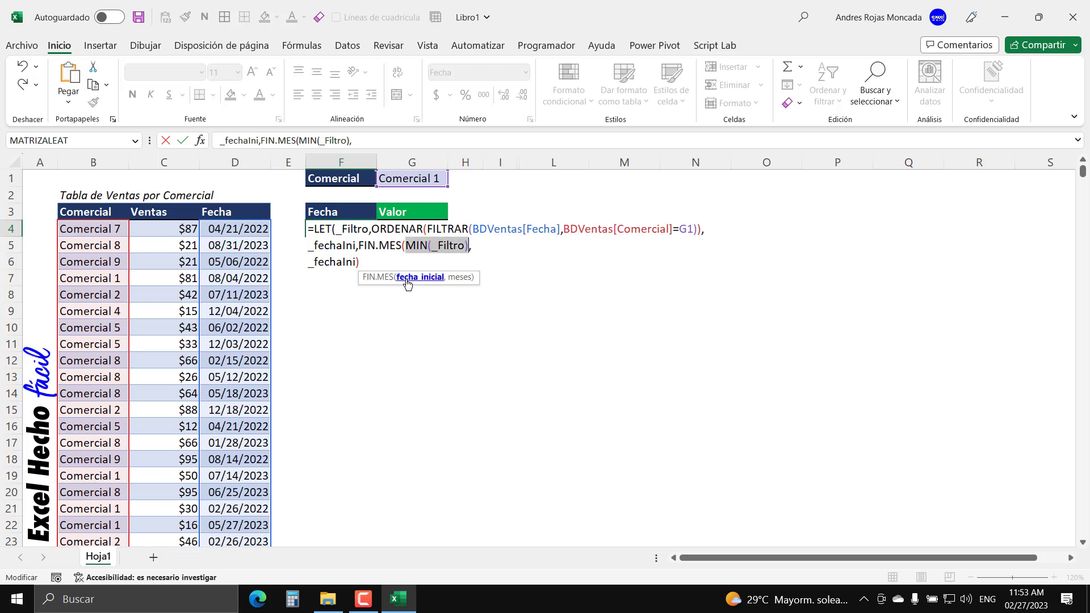
{"action": "left_click", "coordinate": [468, 246]}
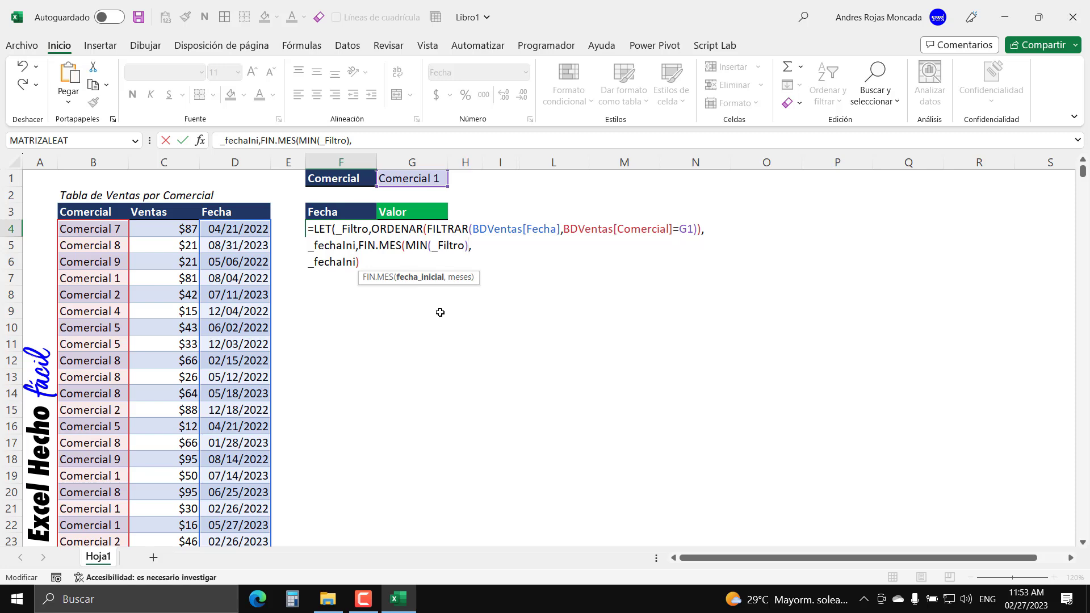
{"action": "type", "text": ",-1),"}
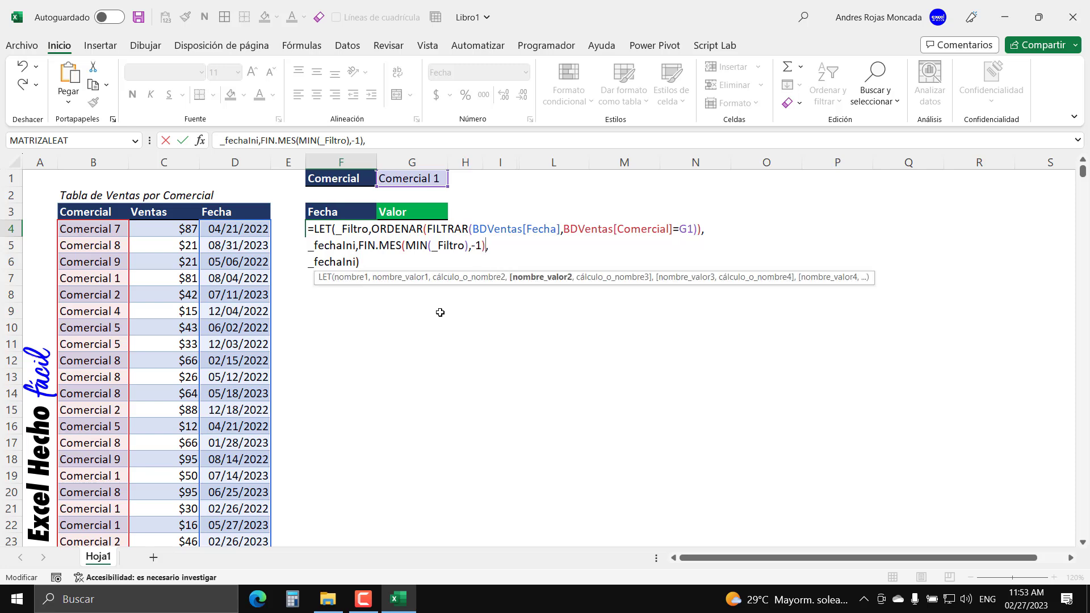
{"action": "left_click", "coordinate": [368, 263]}
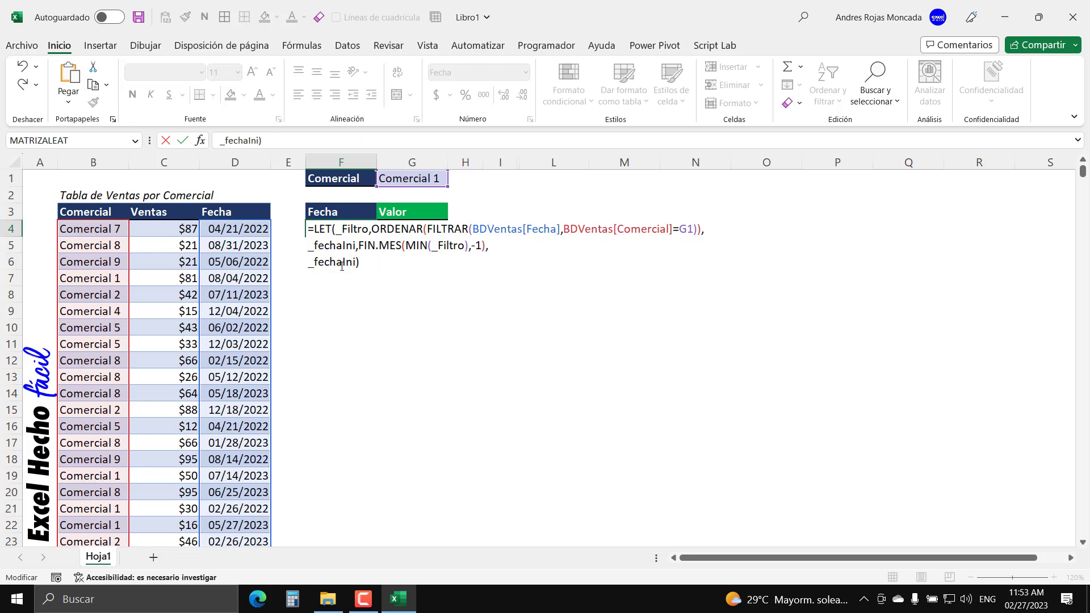
{"action": "key", "text": "Return"}
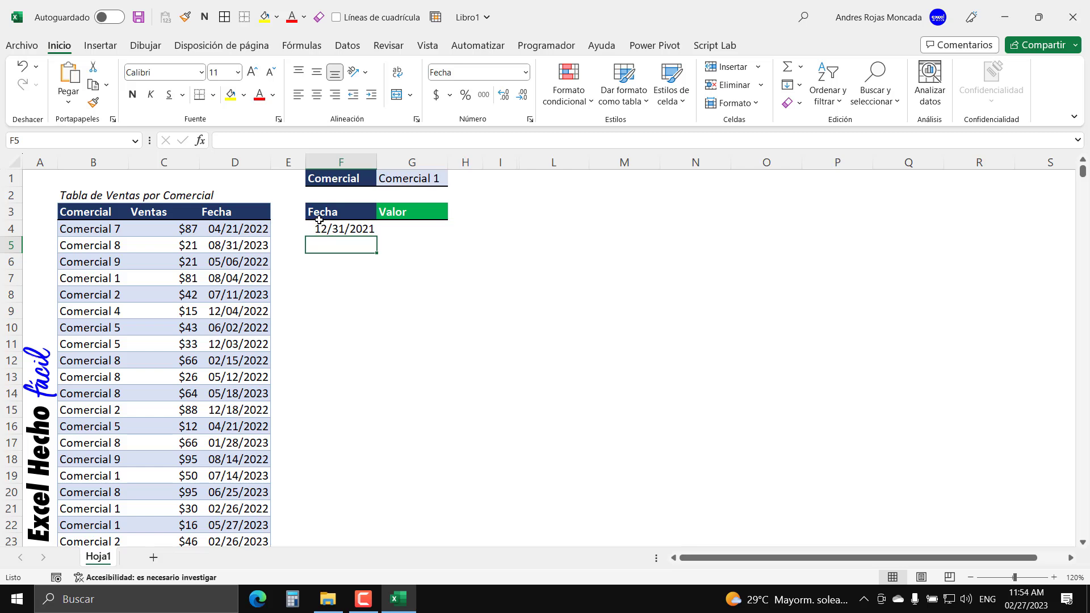
Add +1 after the FIN.MES function in the _fechaIni definition in F4, and enter the formula
{"action": "left_click", "coordinate": [347, 234]}
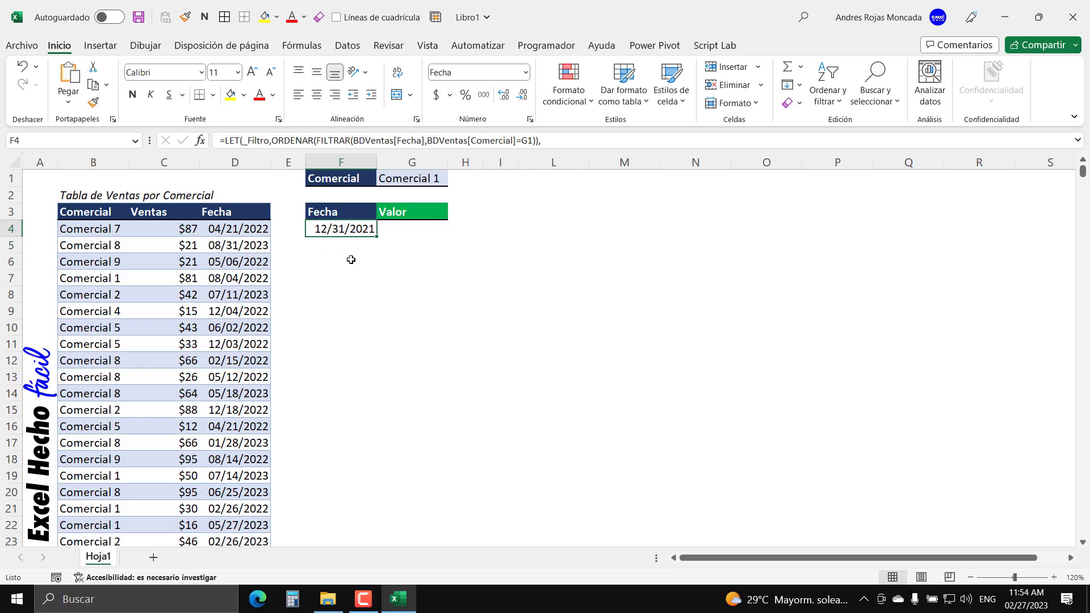
{"action": "key", "text": "F2"}
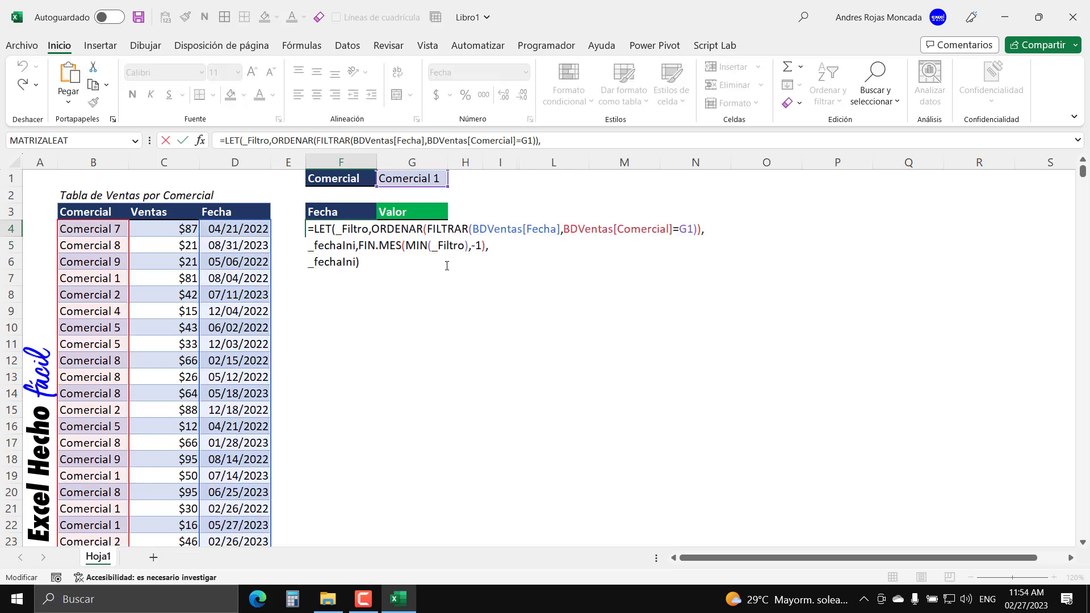
{"action": "left_click", "coordinate": [488, 246]}
{"action": "type", "text": "+1"}
{"action": "left_click", "coordinate": [383, 260]}
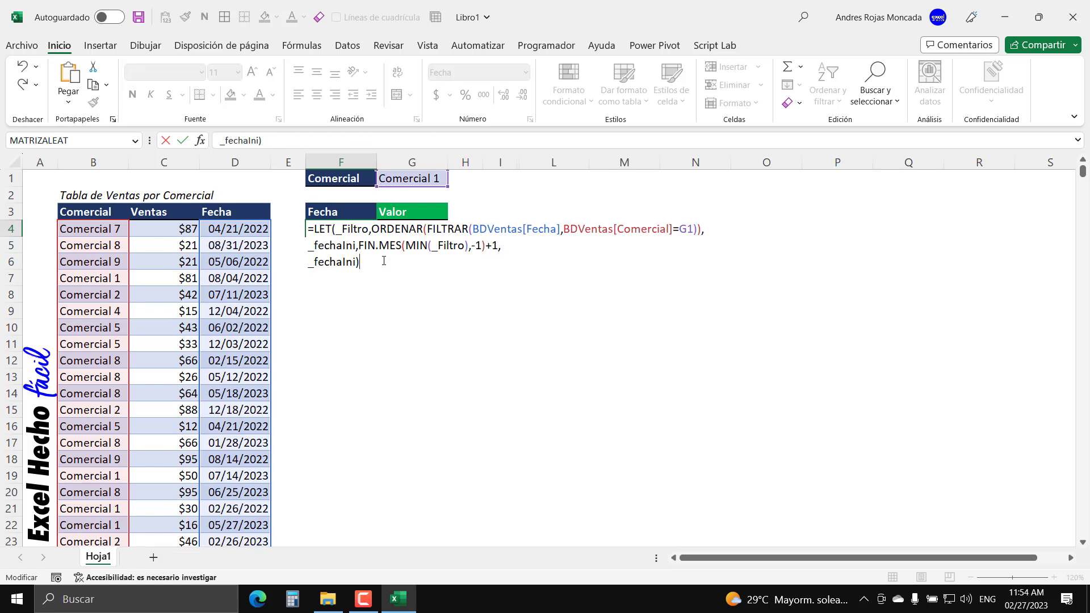
{"action": "key", "text": "Return"}
Remove the closing _fechaIni) result from F4's LET formula and add the variable name _fechaFin in its place
{"action": "left_click", "coordinate": [364, 233]}
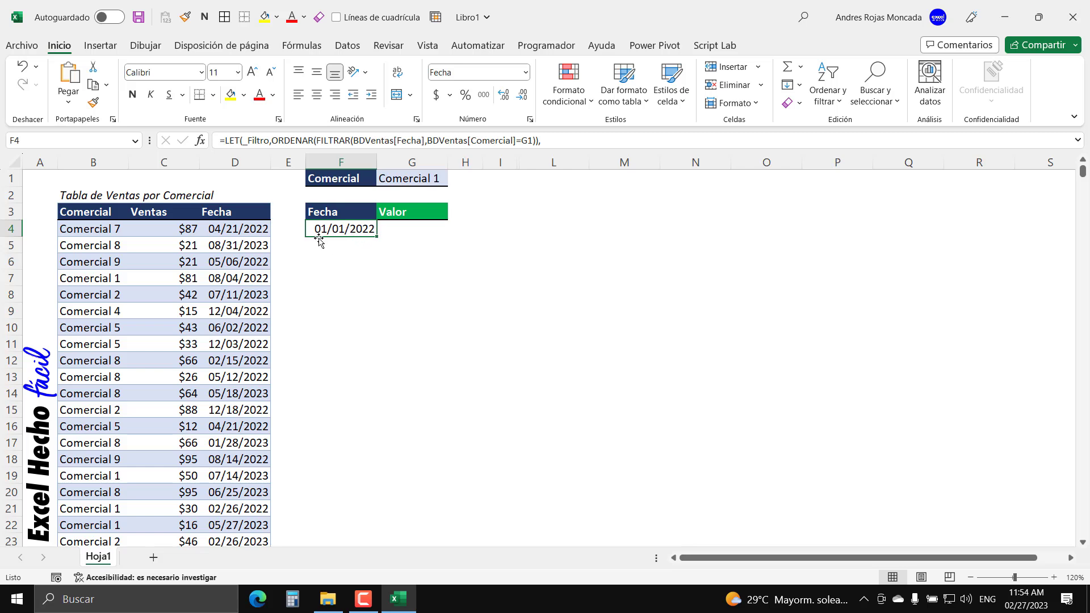
{"action": "key", "text": "F2"}
{"action": "key", "text": "shift+Home"}
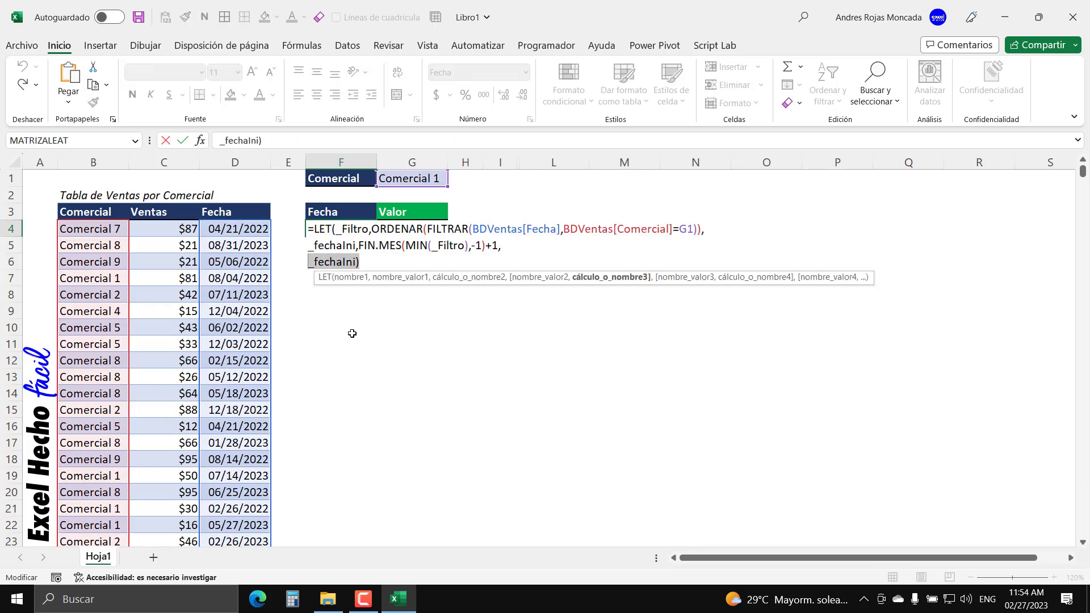
{"action": "key", "text": "Delete"}
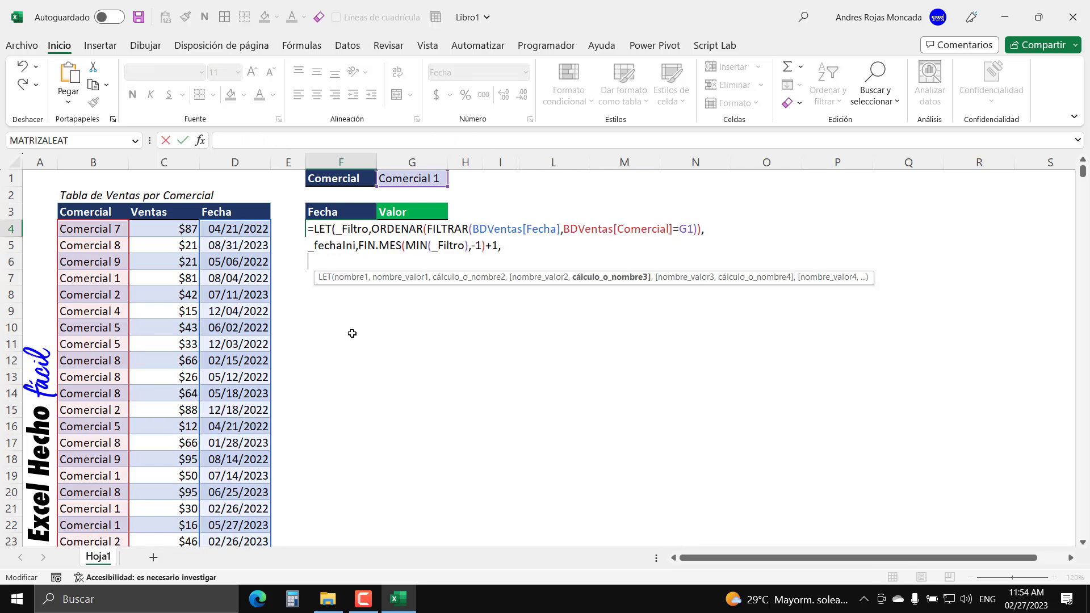
{"action": "type", "text": "_fecha"}
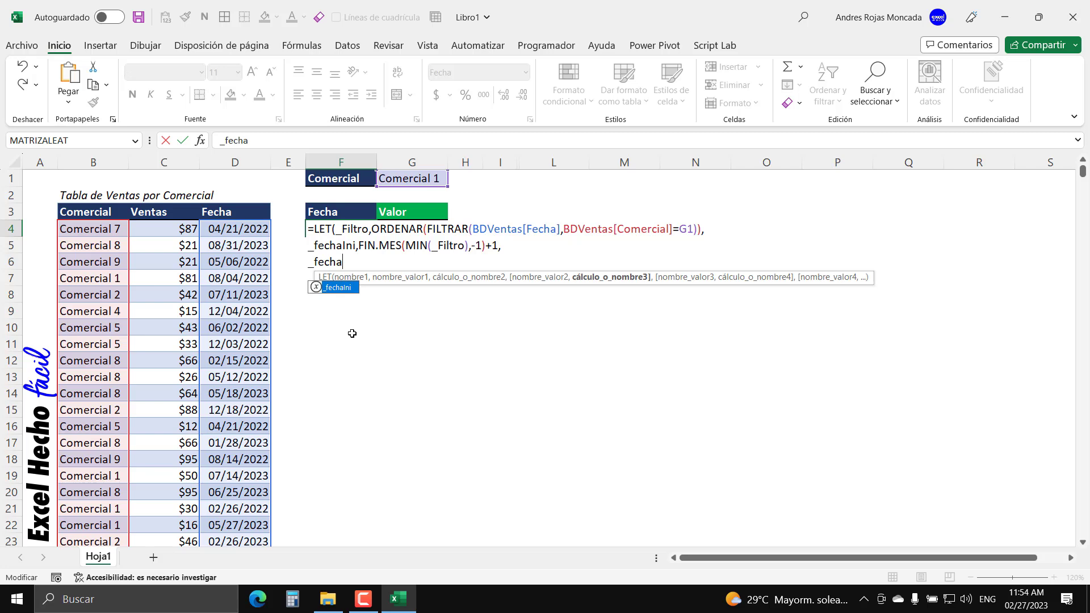
{"action": "type", "text": "Fin,"}
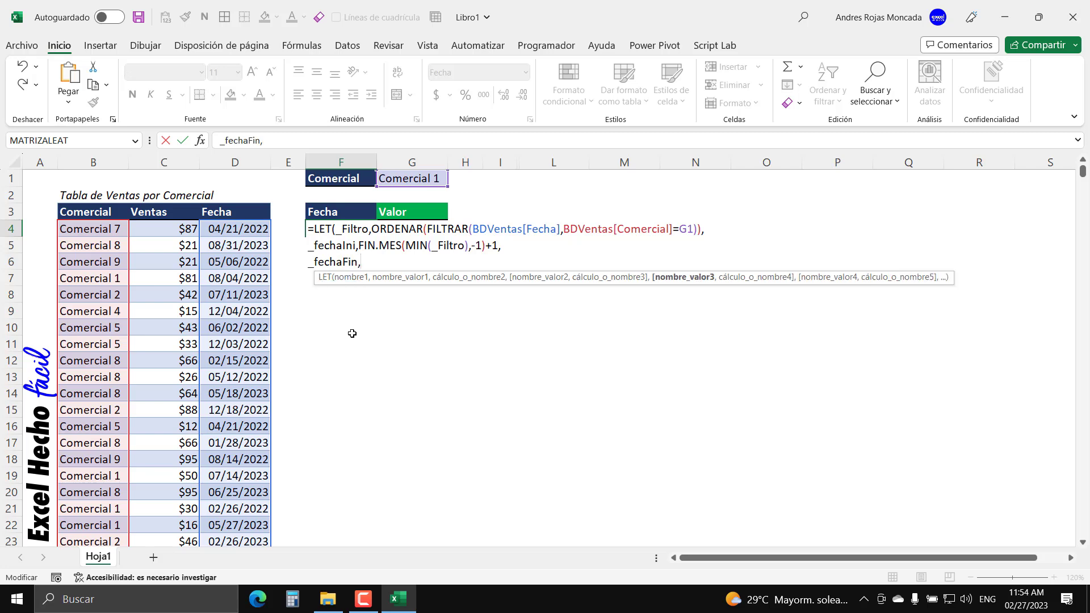
Define _fechaFin as FIN.MES(MAX(_Filtro),0) and start a new line in the formula
{"action": "type", "text": "fin"}
{"action": "key", "text": "Tab"}
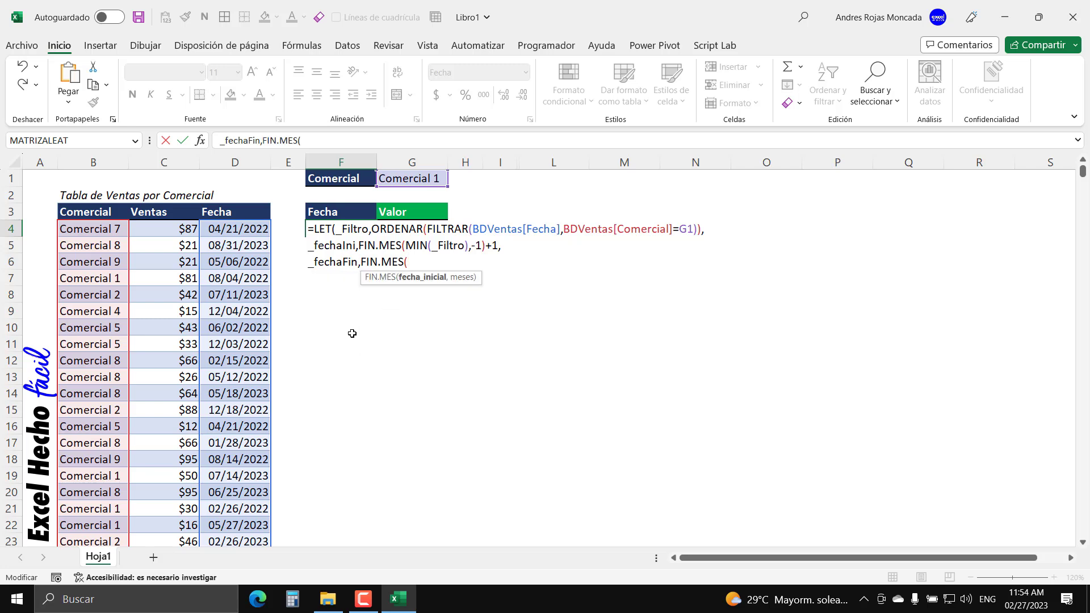
{"action": "type", "text": "max"}
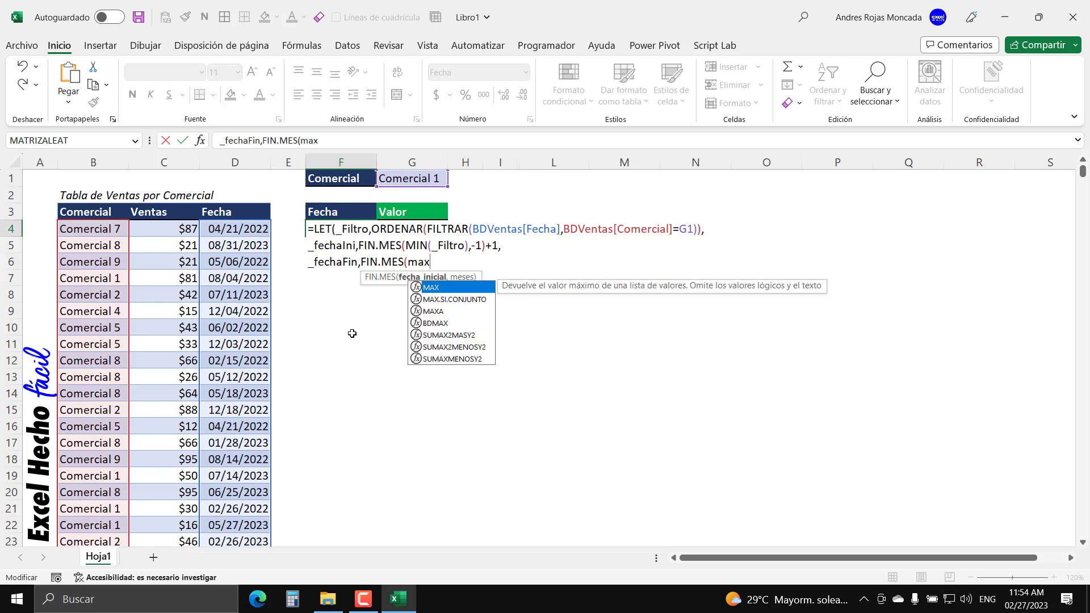
{"action": "key", "text": "Tab"}
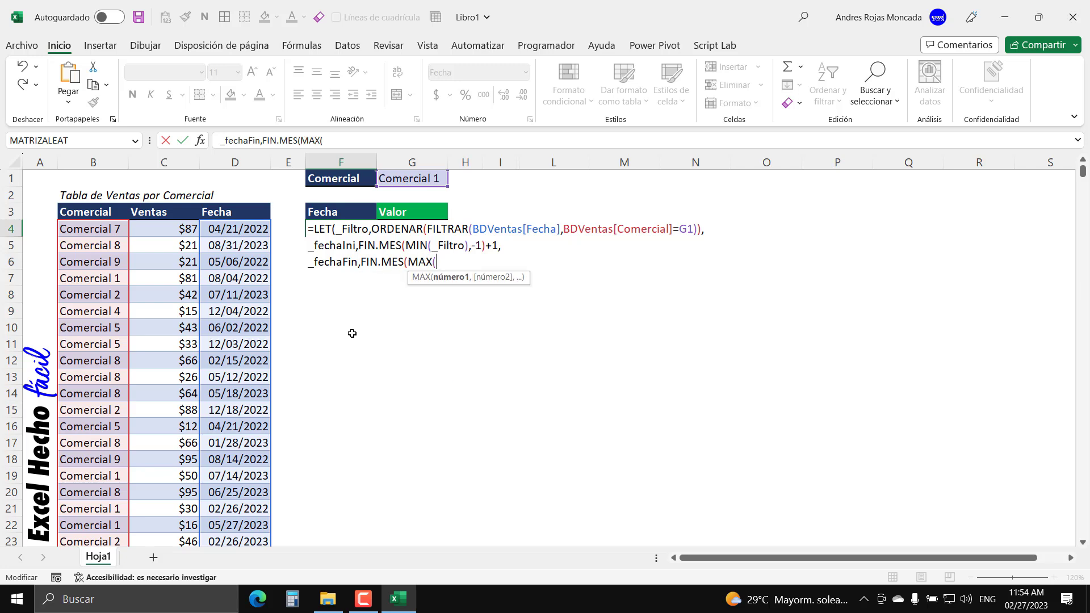
{"action": "type", "text": "_"}
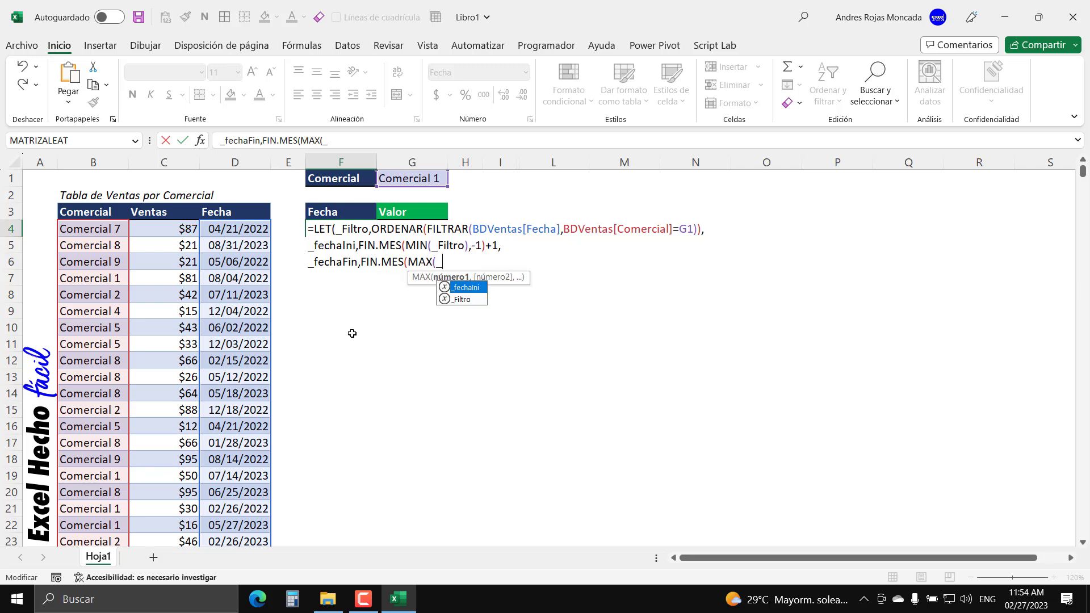
{"action": "type", "text": "fil"}
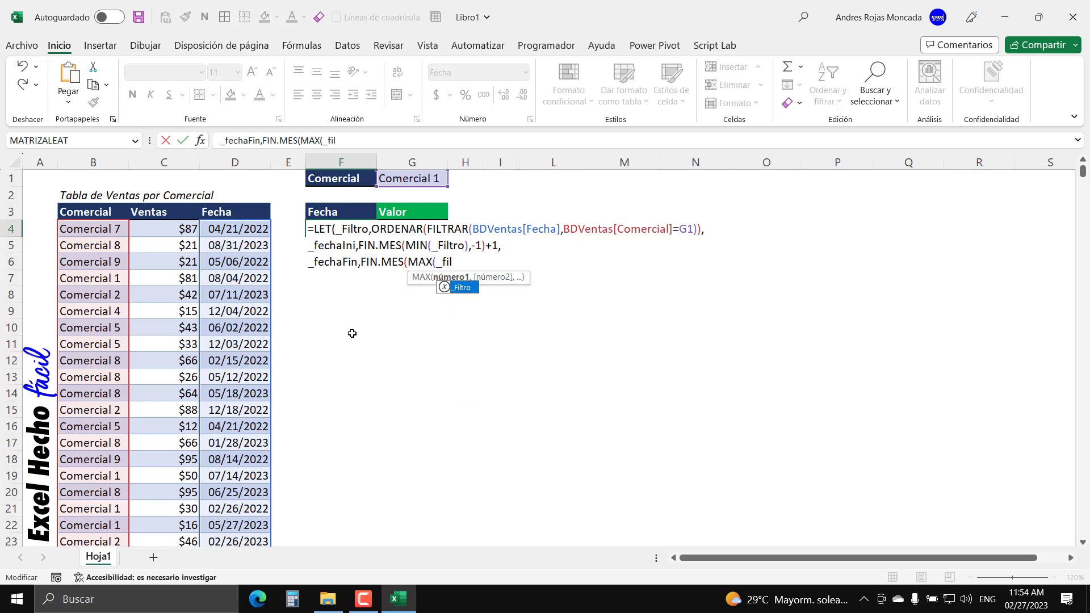
{"action": "key", "text": "Tab"}
{"action": "type", "text": ")"}
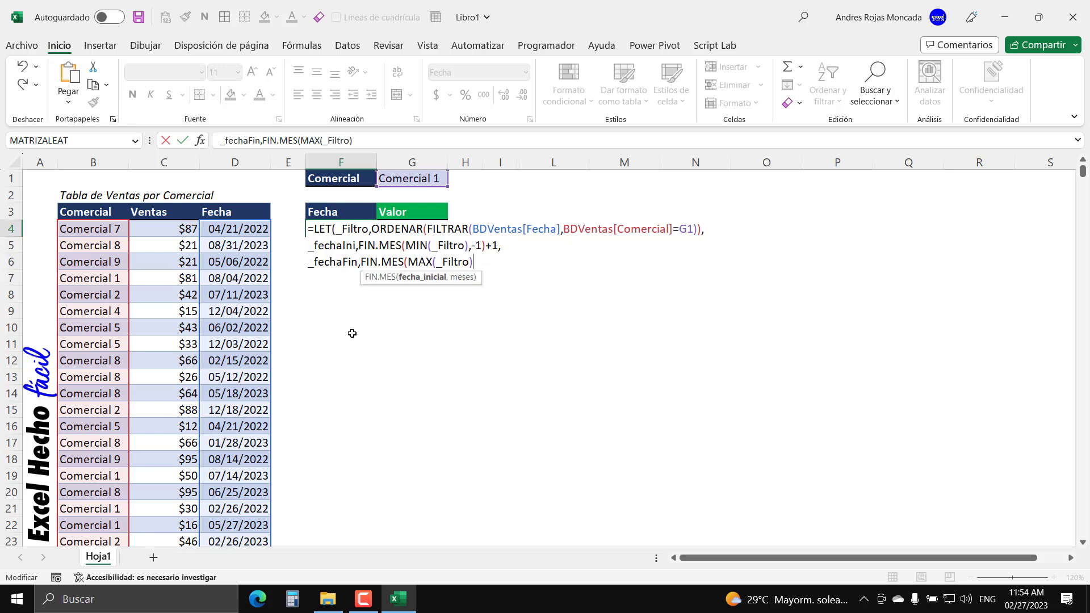
{"action": "type", "text": ",0"}
{"action": "type", "text": "), "}
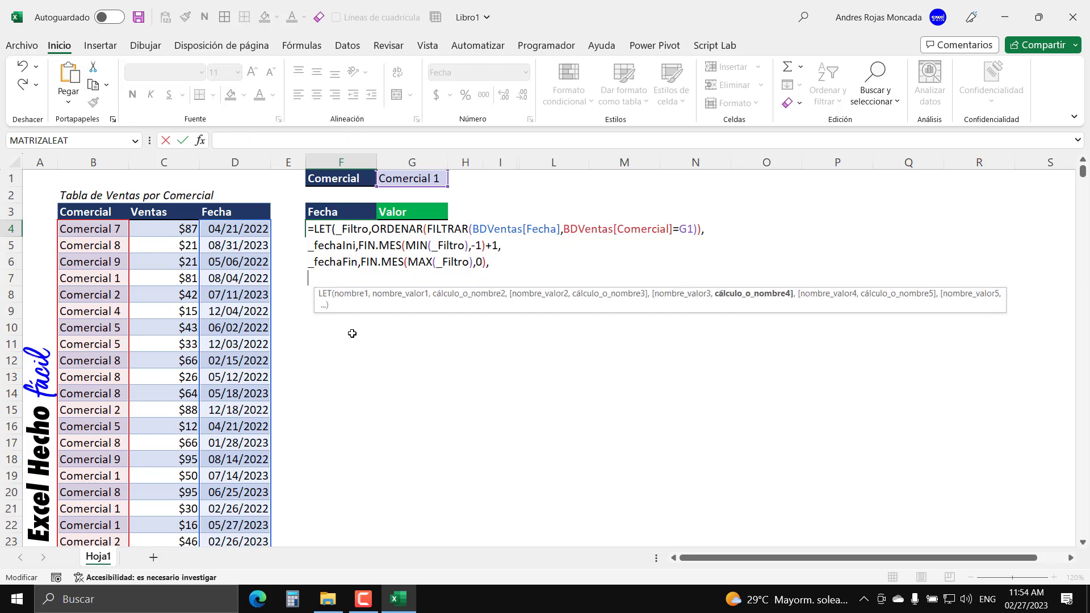
Return _fechaFin as the LET result, close the function and enter the formula in F4
{"action": "type", "text": "_fe"}
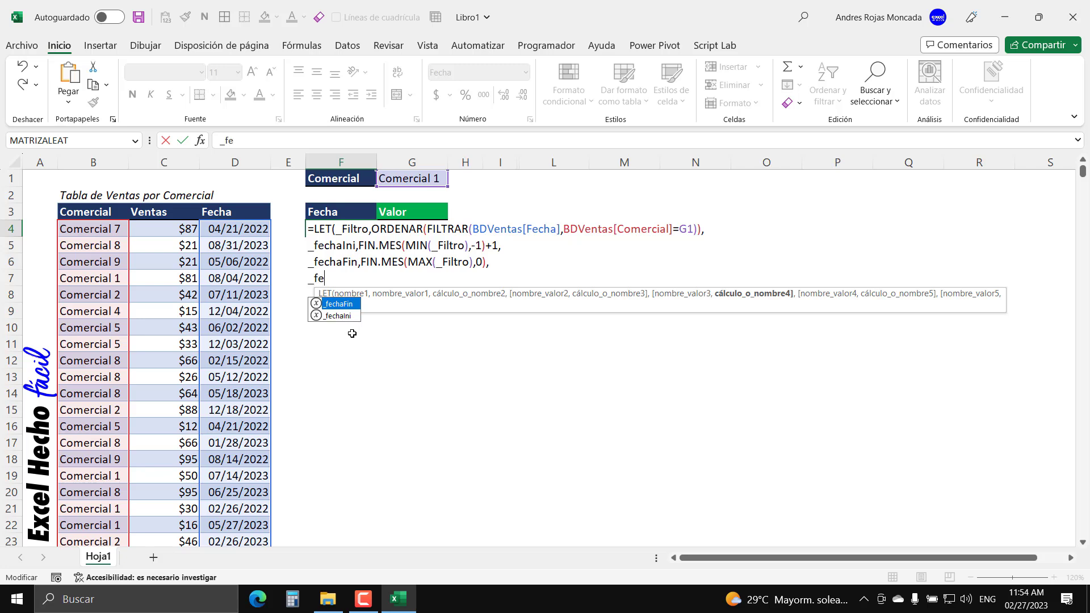
{"action": "key", "text": "Tab"}
{"action": "type", "text": ")"}
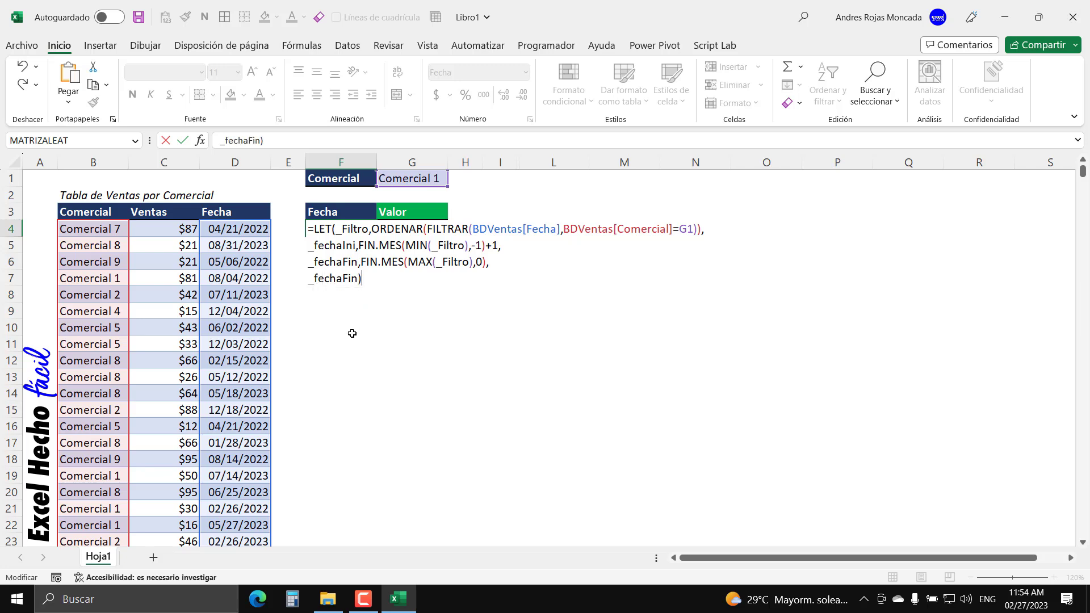
{"action": "key", "text": "Return"}
{"action": "key", "text": "Up"}
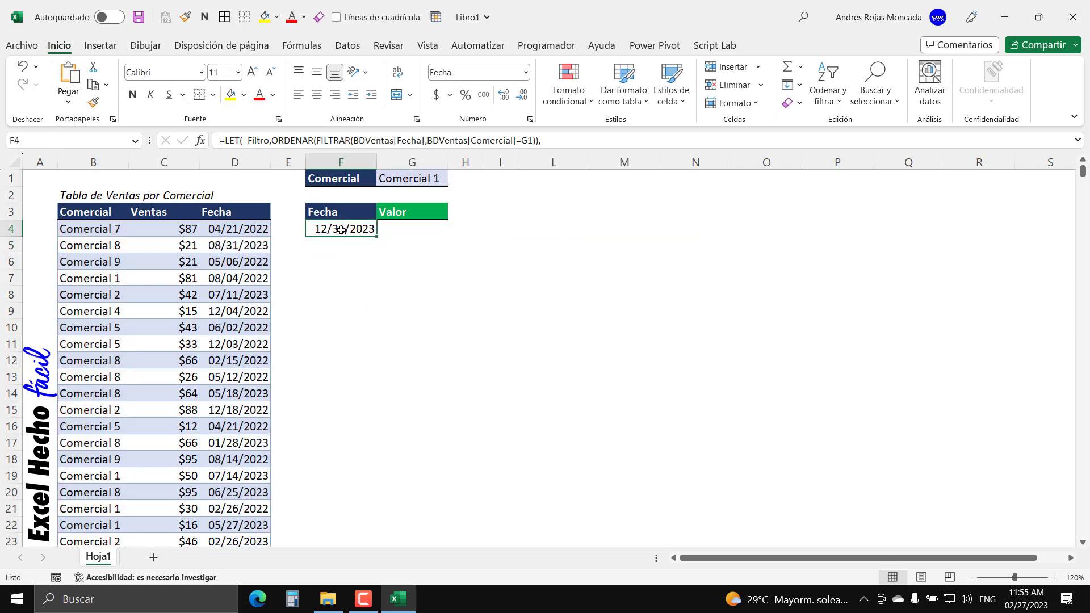
Change the LET result in F4 to _Filtro, enter the formula and check the end of the spilled date list
{"action": "key", "text": "F2"}
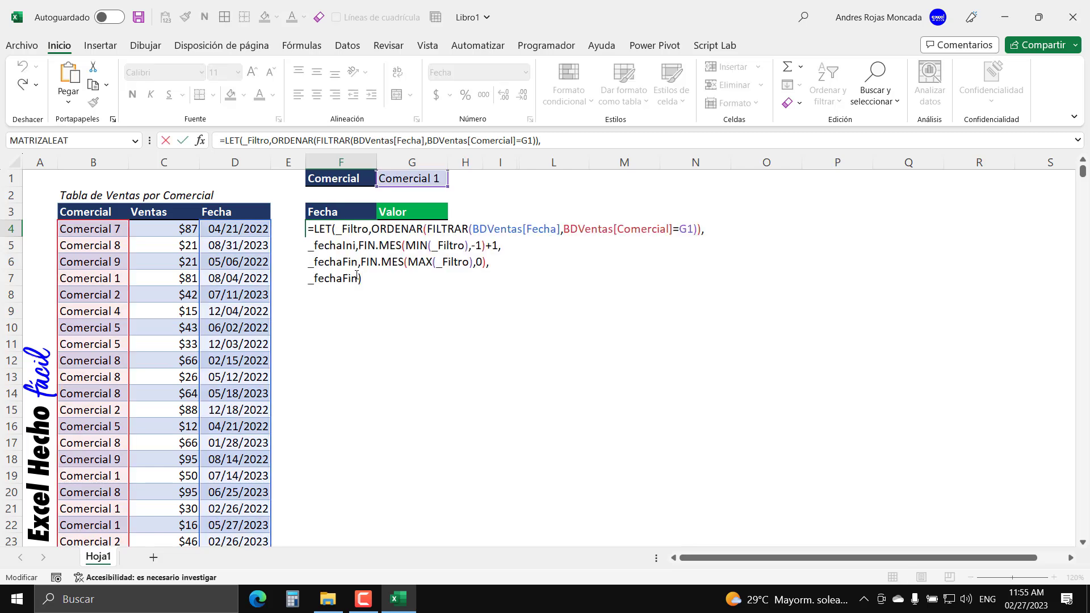
{"action": "left_click_drag", "start_coordinate": [359, 278], "coordinate": [310, 281]}
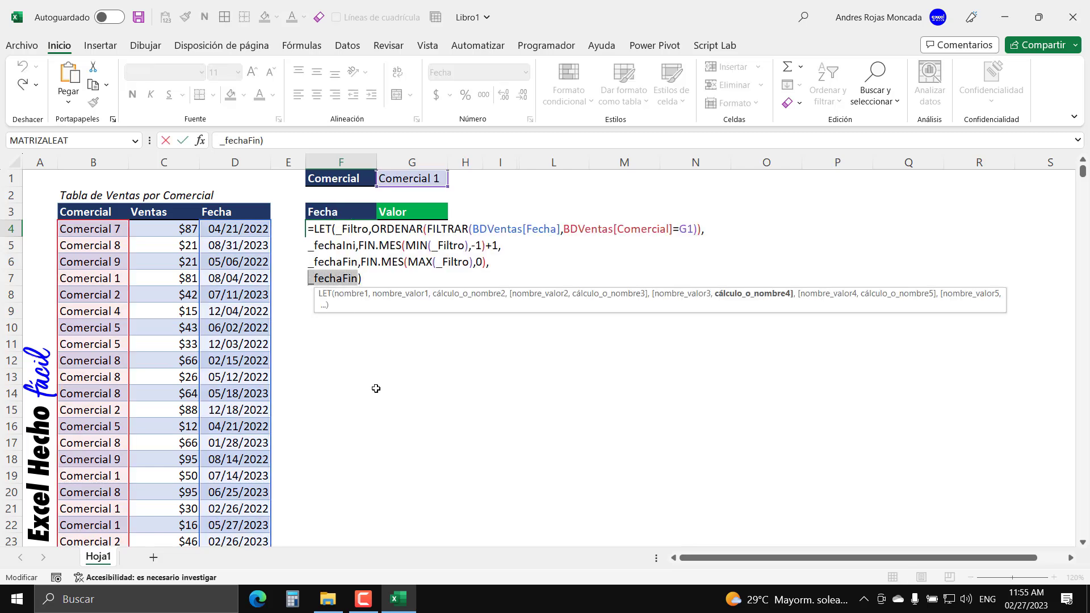
{"action": "key", "text": "BackSpace"}
{"action": "type", "text": "Filtro"}
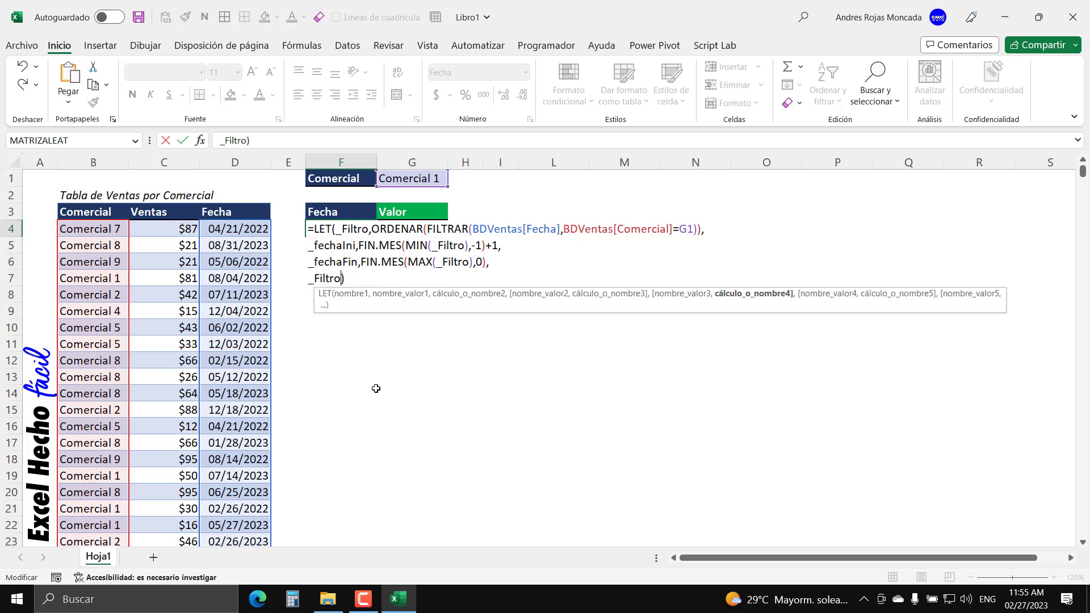
{"action": "key", "text": "Return"}
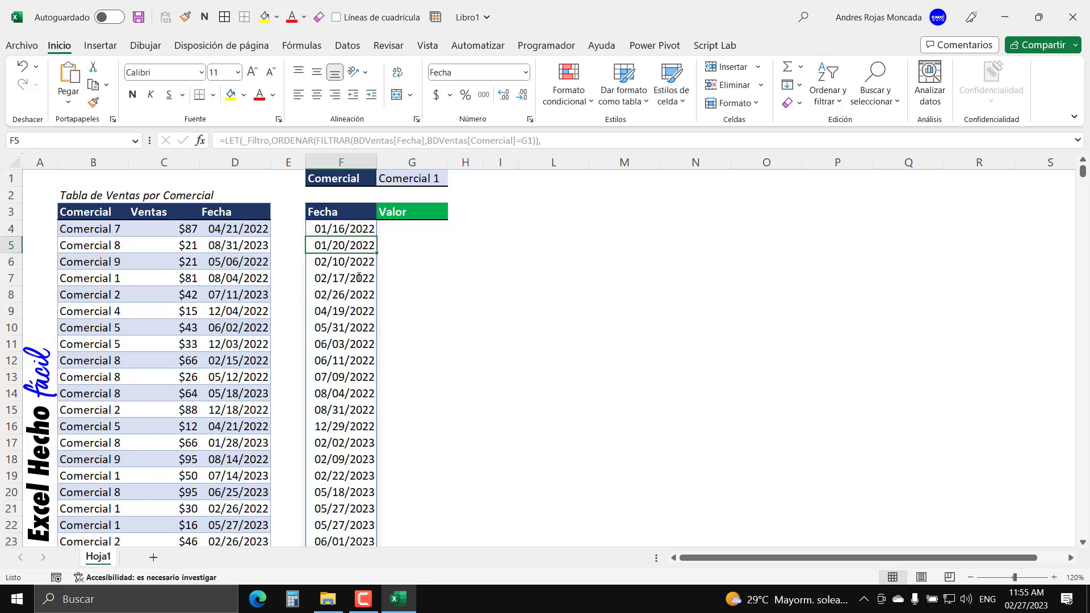
{"action": "scroll", "coordinate": [359, 277], "scroll_direction": "down", "scroll_amount": 6}
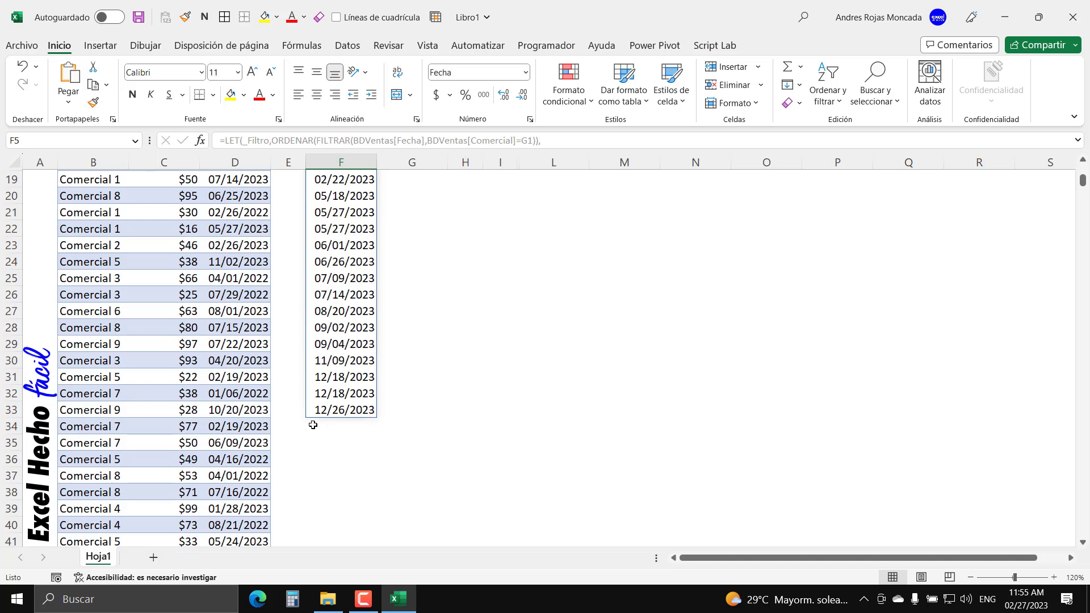
{"action": "left_click", "coordinate": [365, 410]}
{"action": "key", "text": "ctrl+Up"}
{"action": "key", "text": "ctrl+Up"}
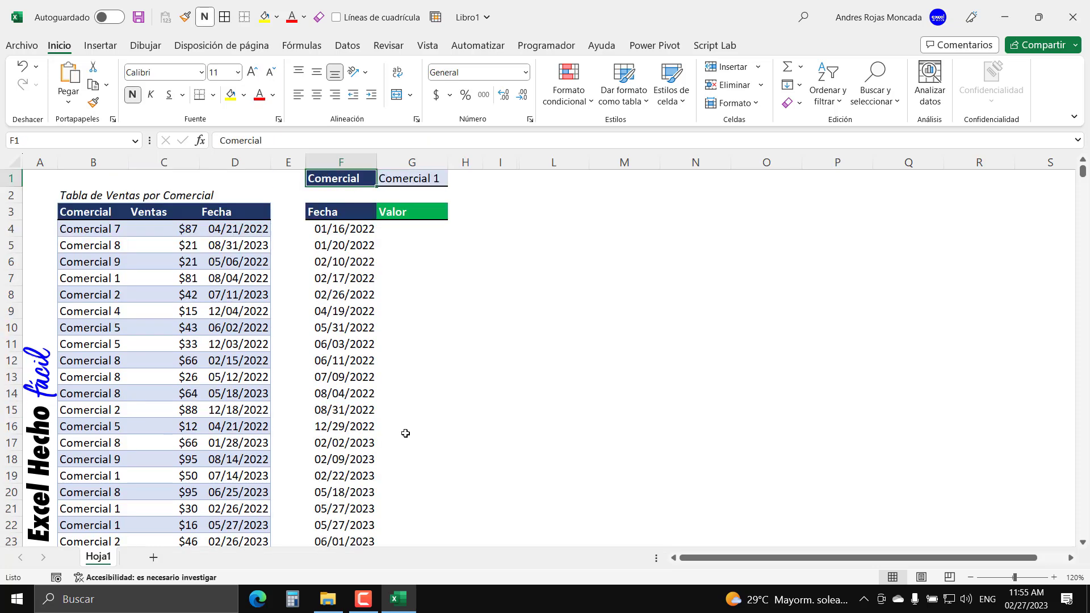
Change the LET result in F4 from _Filtro back to _fechaFin and enter the formula
{"action": "key", "text": "Down"}
{"action": "key", "text": "Down"}
{"action": "key", "text": "Down"}
{"action": "key", "text": "F2"}
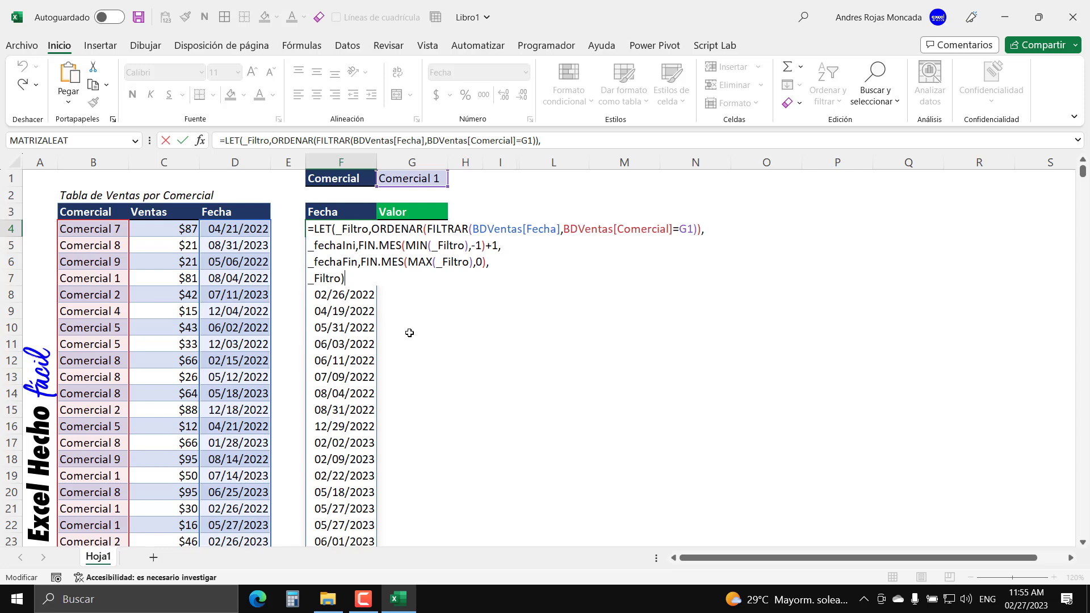
{"action": "key", "text": "BackSpace"}
{"action": "key", "text": "BackSpace"}
{"action": "key", "text": "BackSpace"}
{"action": "key", "text": "BackSpace"}
{"action": "key", "text": "BackSpace"}
{"action": "key", "text": "BackSpace"}
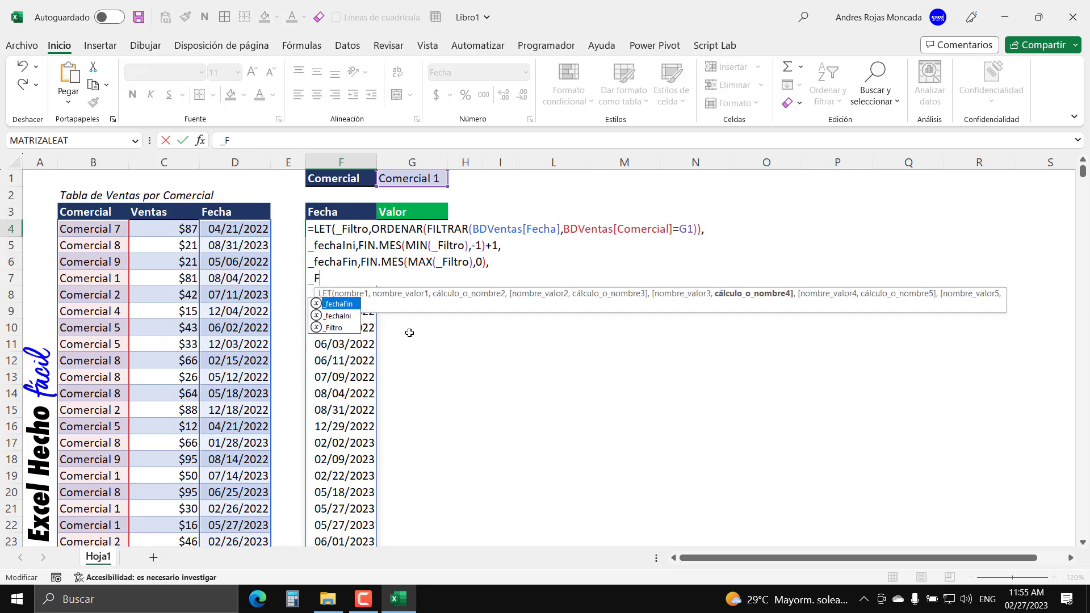
{"action": "key", "text": "Tab"}
{"action": "type", "text": ")"}
{"action": "key", "text": "Return"}
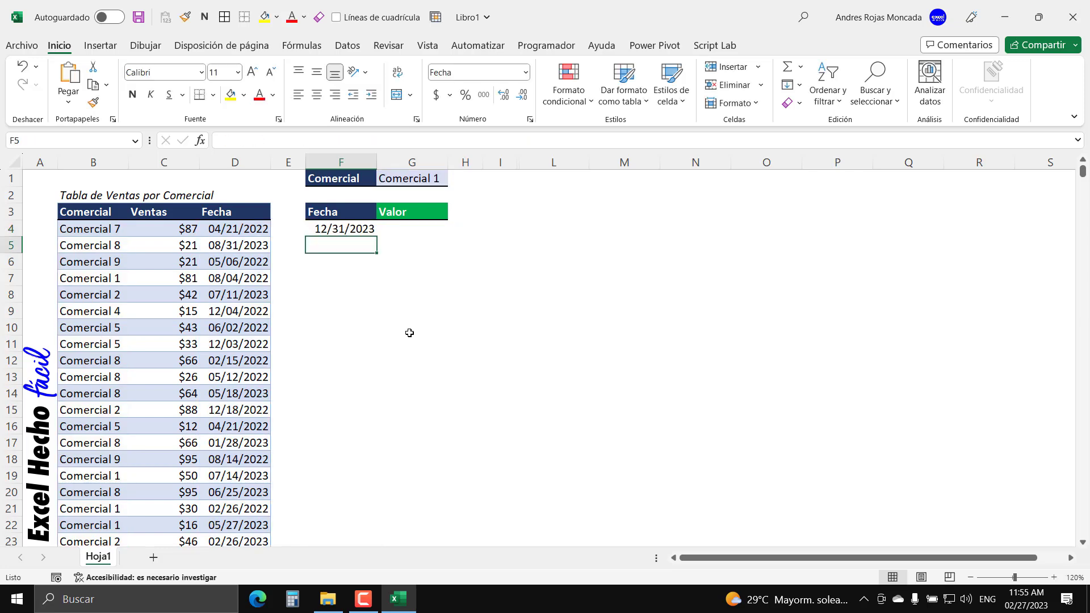
Replace the closing _fechaFin) result in F4's formula with a new variable _fRecursiva and open a LAMBDA function as its value
{"action": "key", "text": "Up"}
{"action": "key", "text": "F2"}
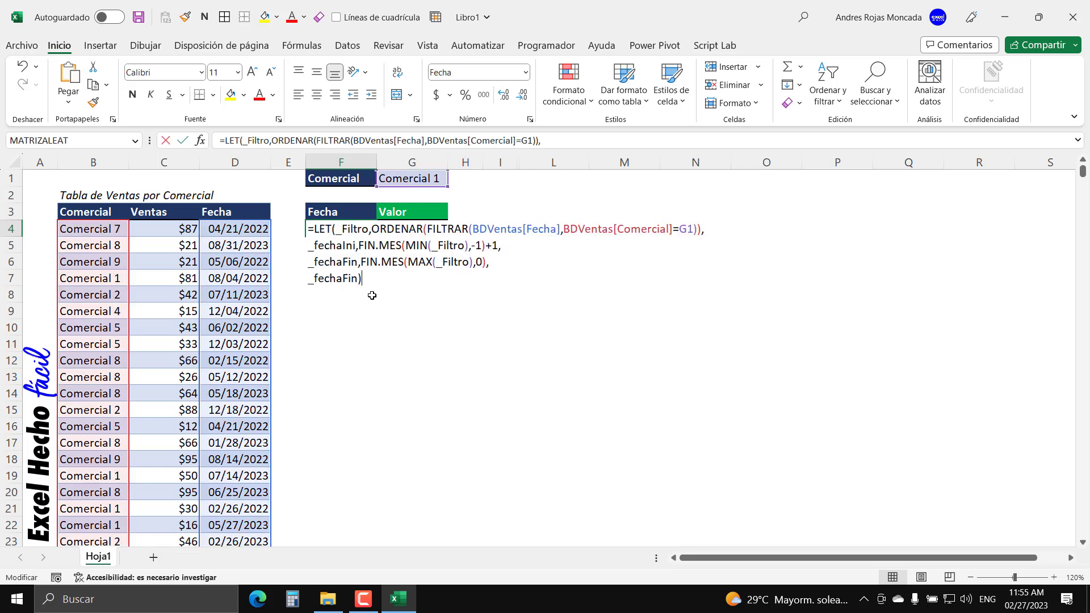
{"action": "left_click_drag", "start_coordinate": [378, 284], "coordinate": [296, 283]}
{"action": "key", "text": "BackSpace"}
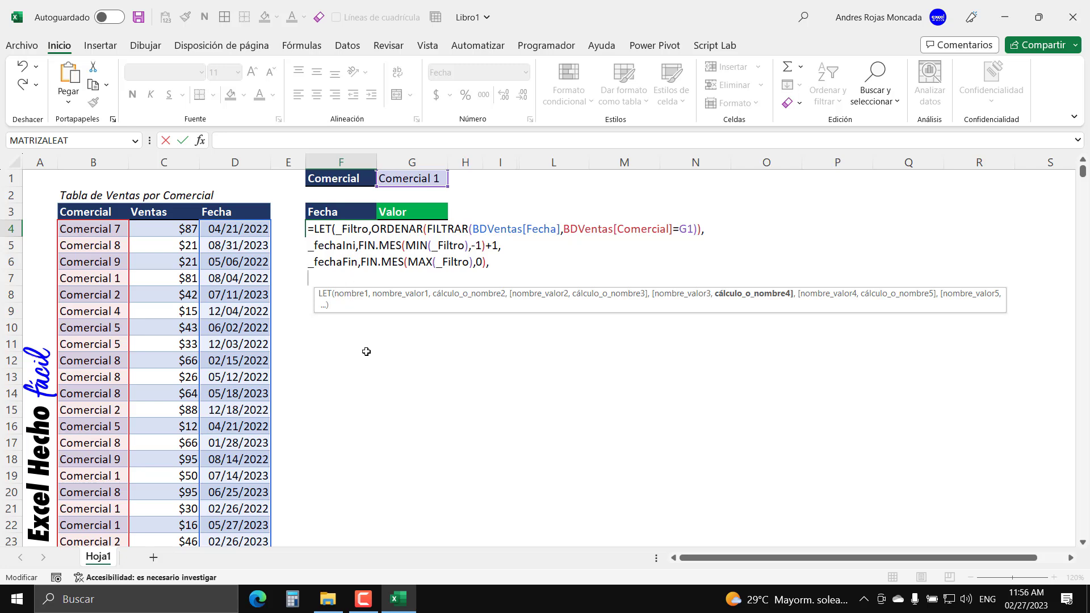
{"action": "left_click_drag", "start_coordinate": [373, 306], "coordinate": [375, 401]}
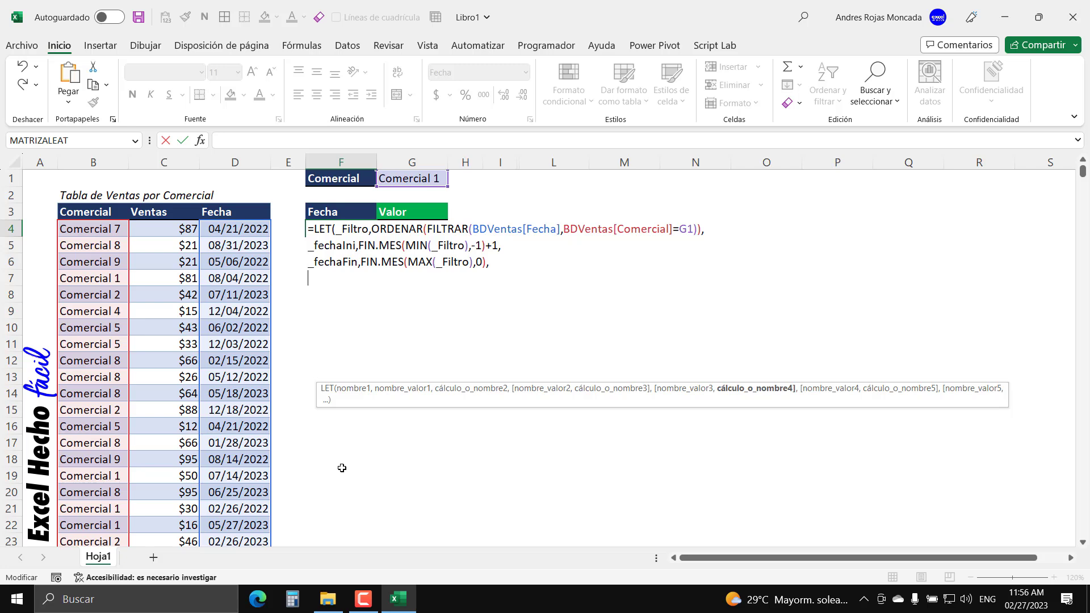
{"action": "type", "text": "_fRecursiva"}
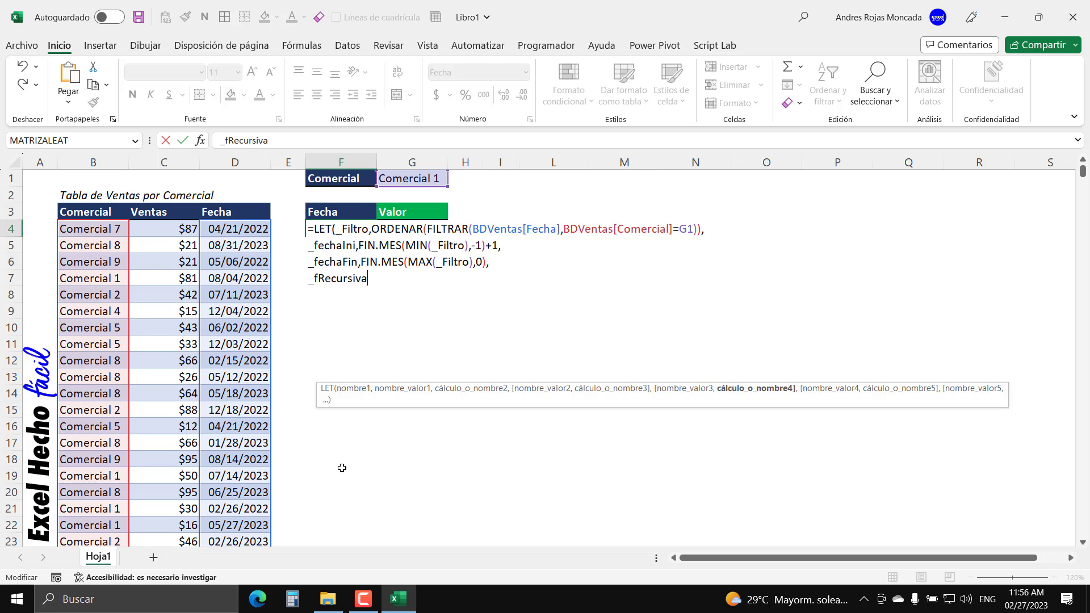
{"action": "type", "text": ",lam"}
{"action": "key", "text": "Tab"}
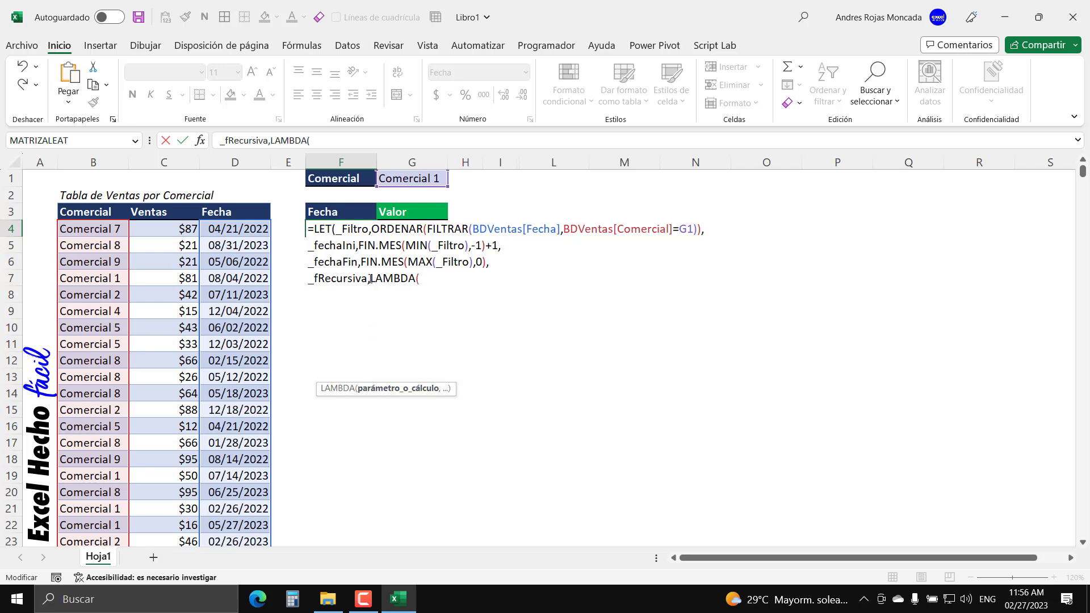
Examine which LET argument the LAMBDA function of _fRecursiva occupies
{"action": "key", "text": "Left"}
{"action": "key", "text": "Left"}
{"action": "key", "text": "Left"}
{"action": "key", "text": "Left"}
{"action": "key", "text": "Left"}
{"action": "key", "text": "Left"}
{"action": "key", "text": "Left"}
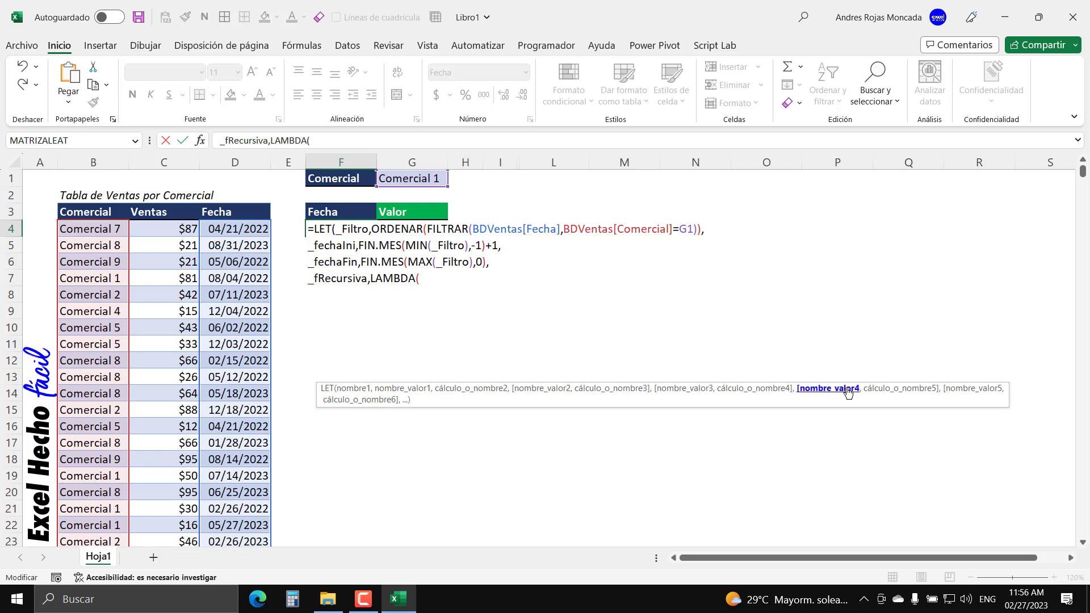
Declare _fr, _fi and _Res as the parameters of the LAMBDA function assigned to _fRecursiva
{"action": "left_click", "coordinate": [437, 280]}
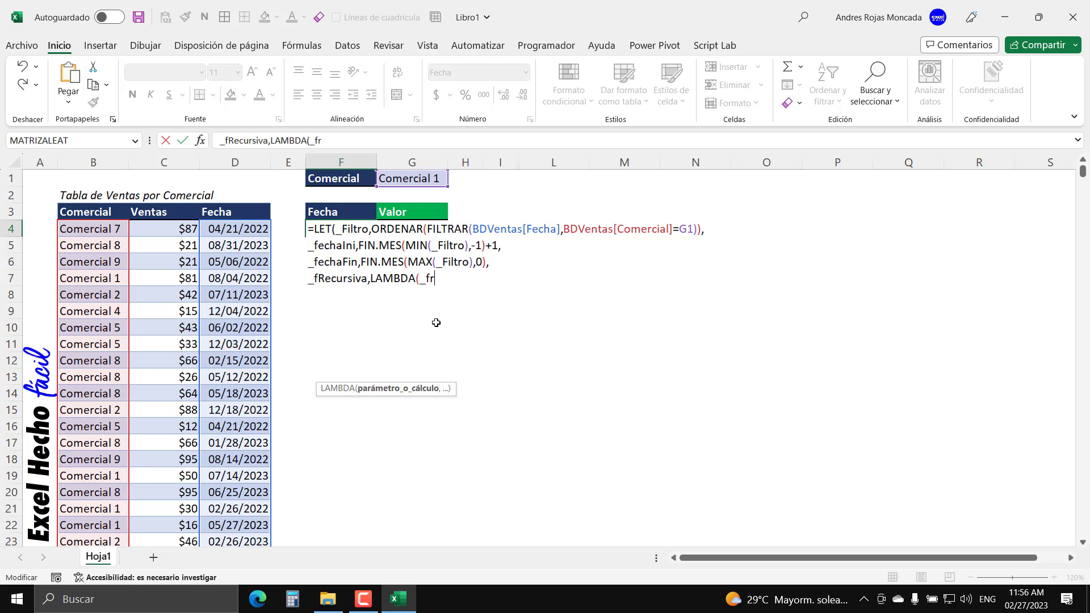
{"action": "left_click_drag", "start_coordinate": [309, 278], "coordinate": [535, 289]}
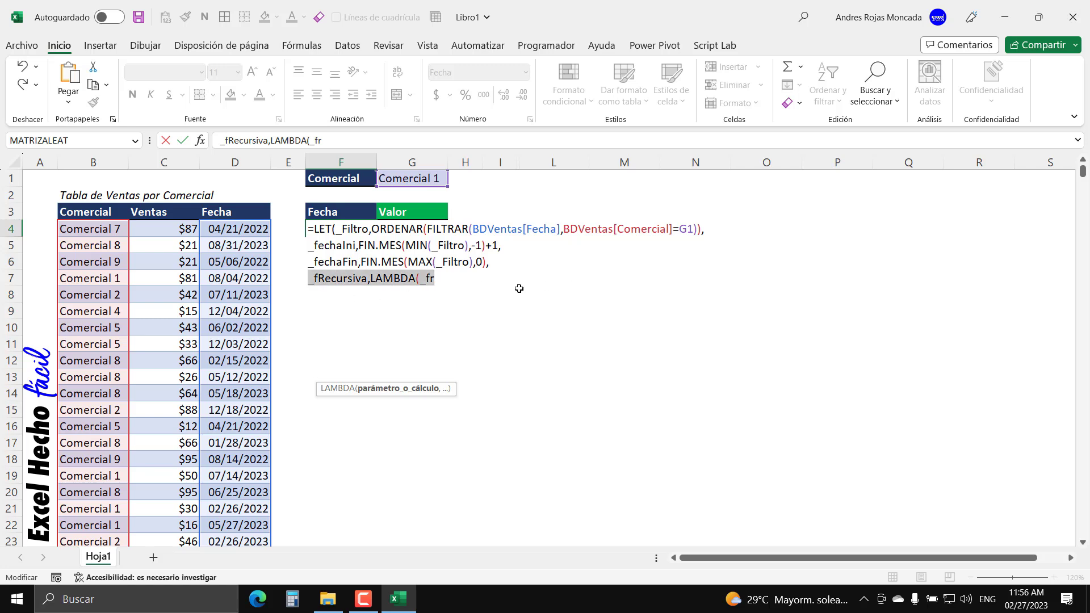
{"action": "left_click", "coordinate": [445, 278]}
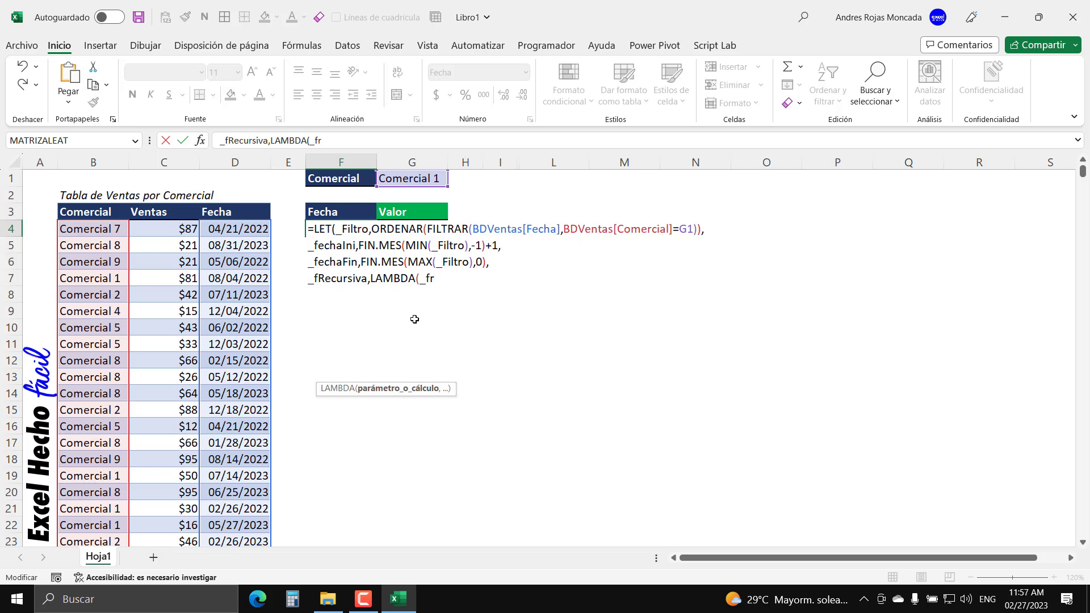
{"action": "type", "text": ","}
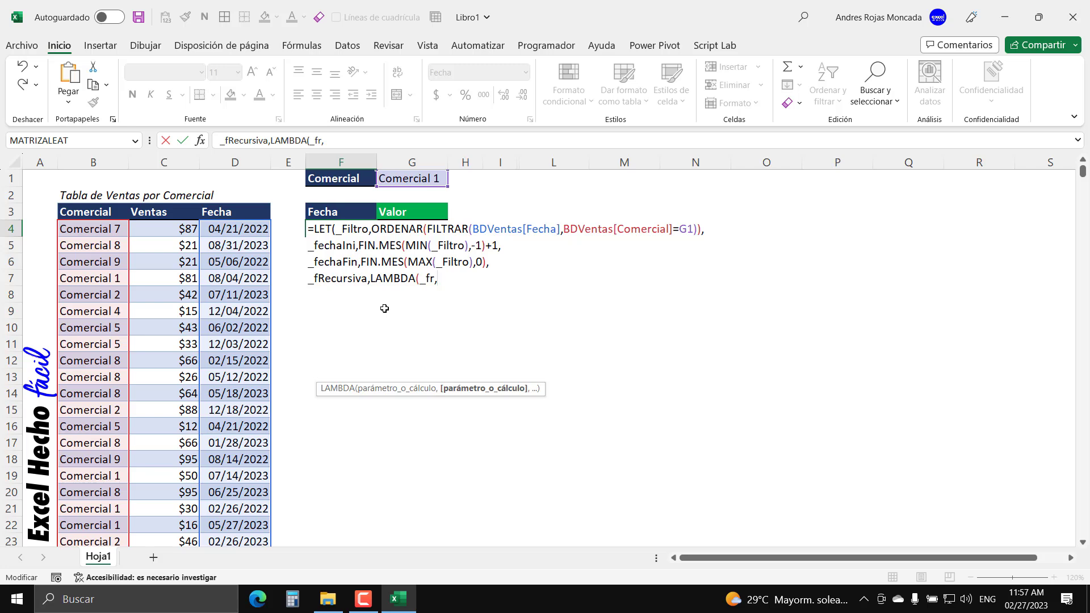
{"action": "type", "text": "_"}
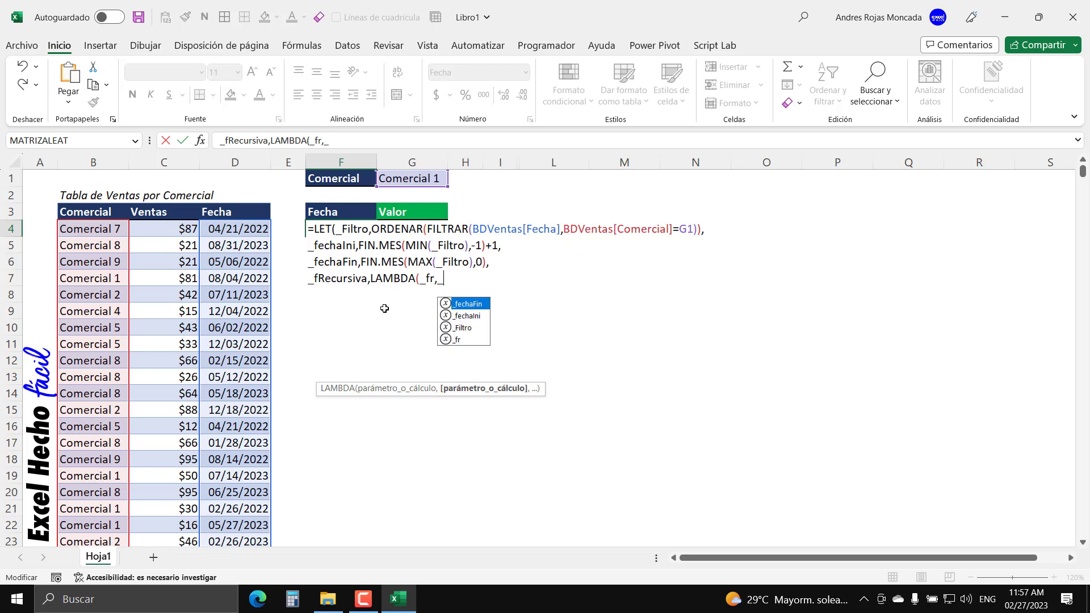
{"action": "type", "text": "fi"}
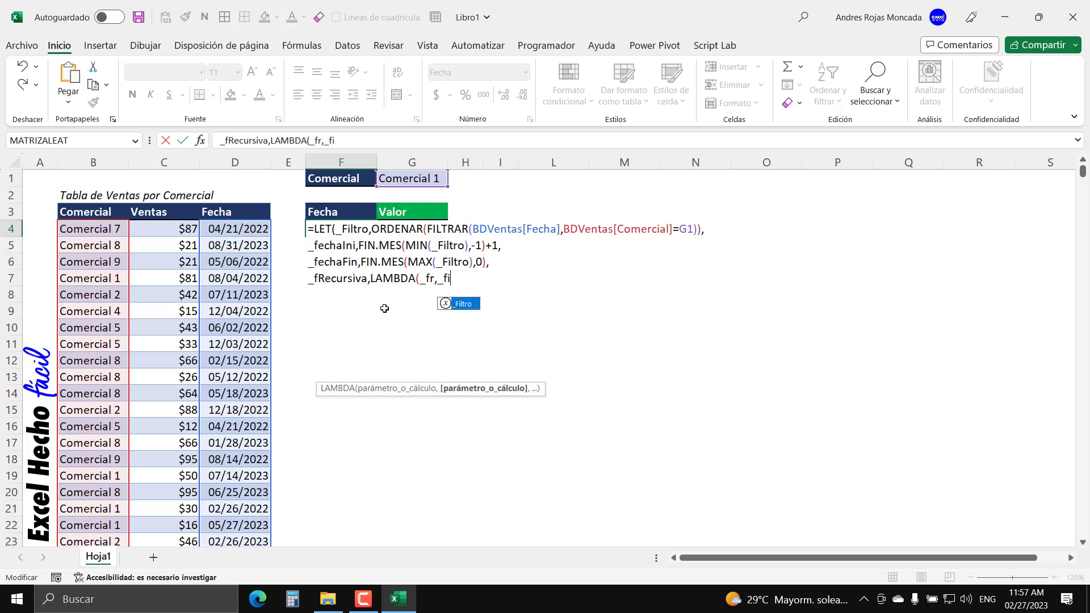
{"action": "type", "text": ","}
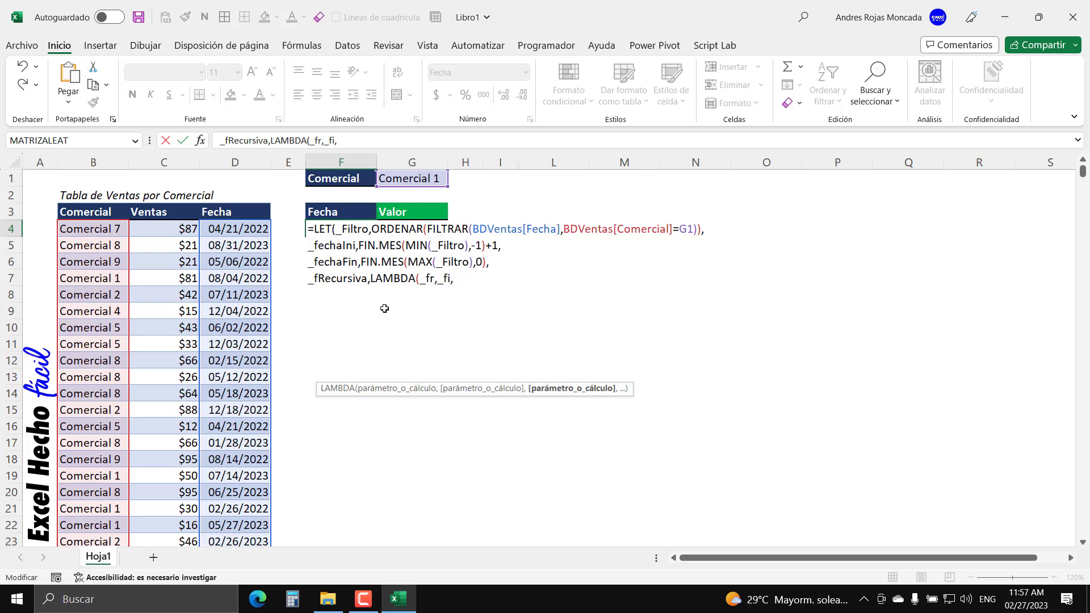
{"action": "type", "text": "_"}
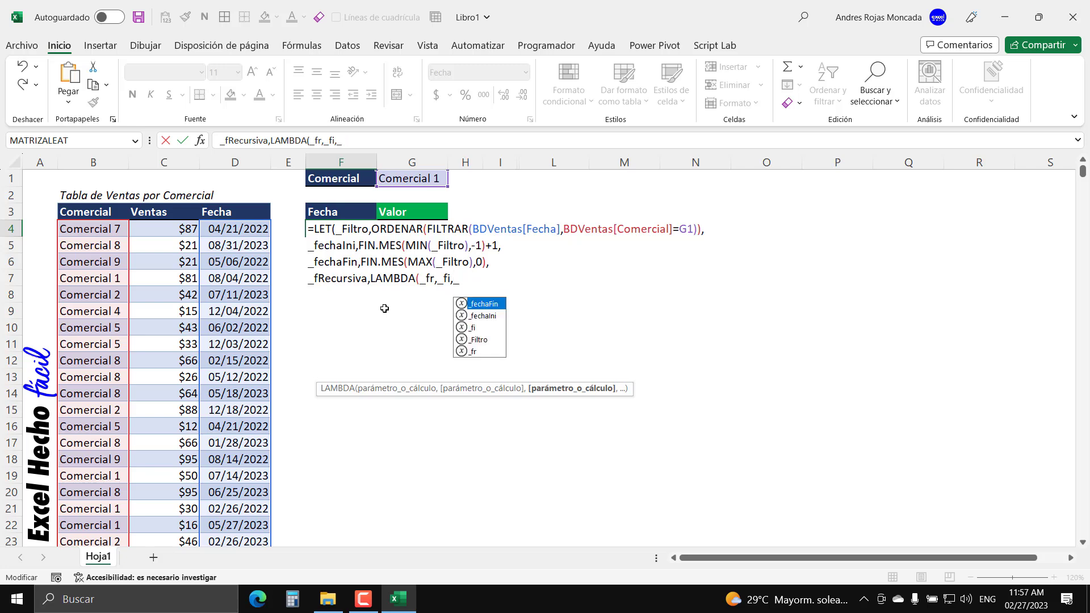
{"action": "type", "text": "Res"}
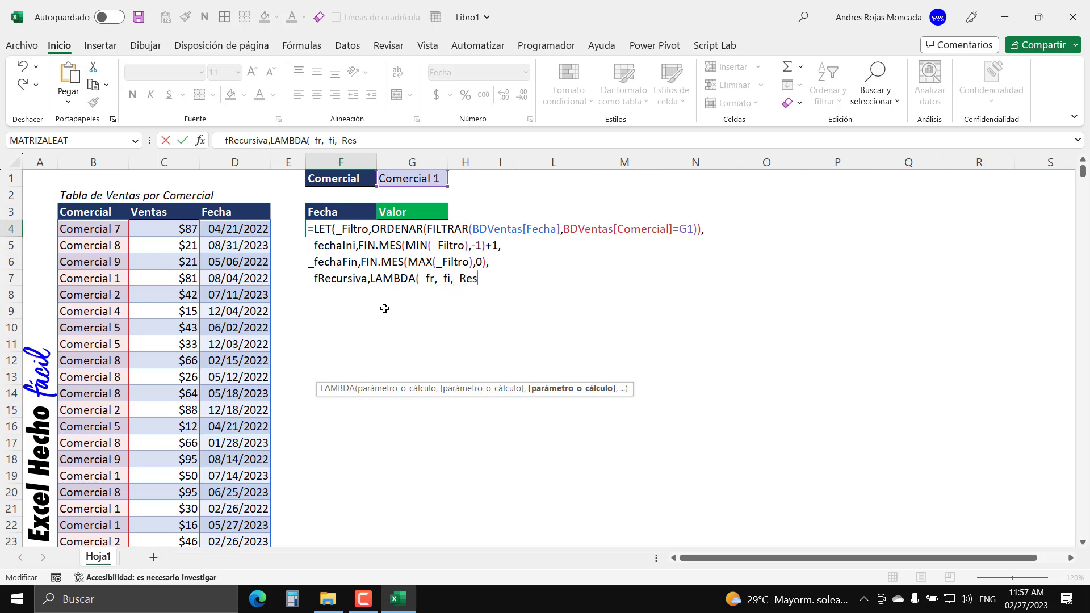
{"action": "type", "text": ","}
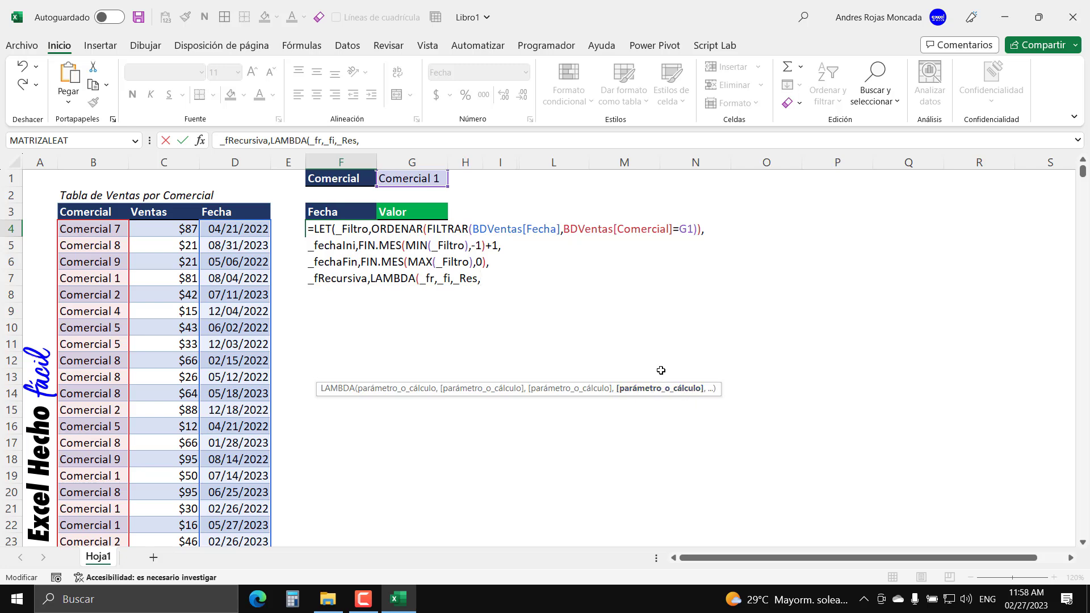
On a new line of the formula, open an SI function with the logical test _fi>_fechaFin
{"action": "key", "text": "alt+Return"}
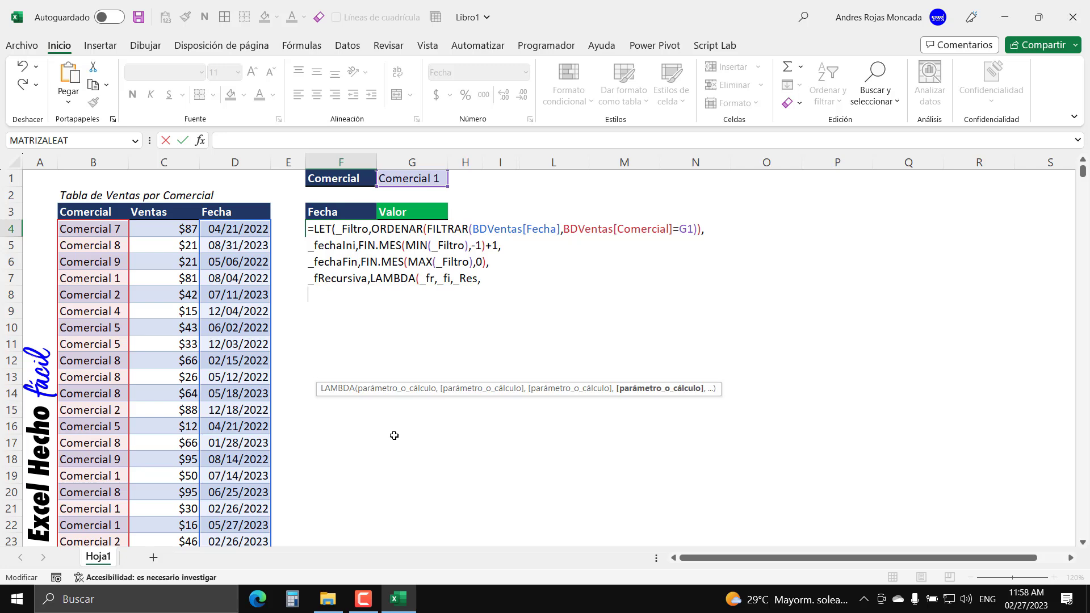
{"action": "type", "text": "SI("}
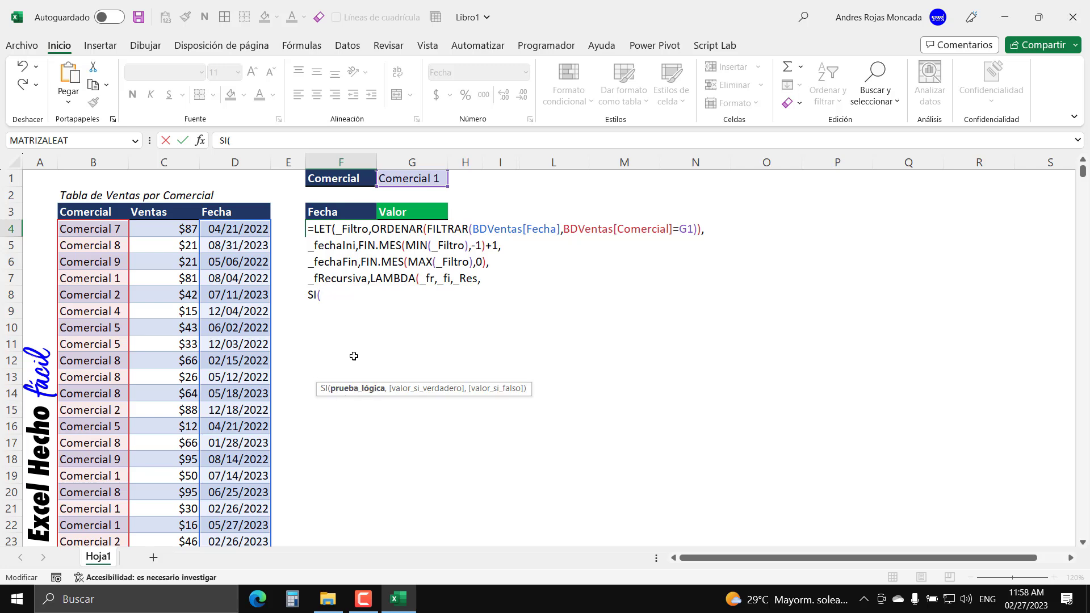
{"action": "type", "text": "_fi"}
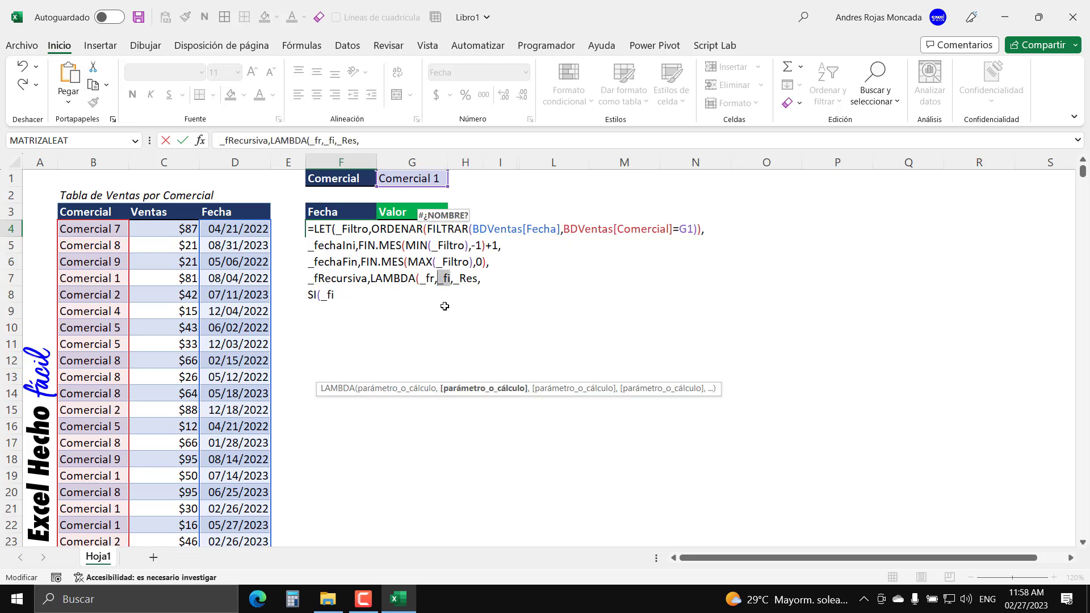
{"action": "left_click", "coordinate": [338, 298]}
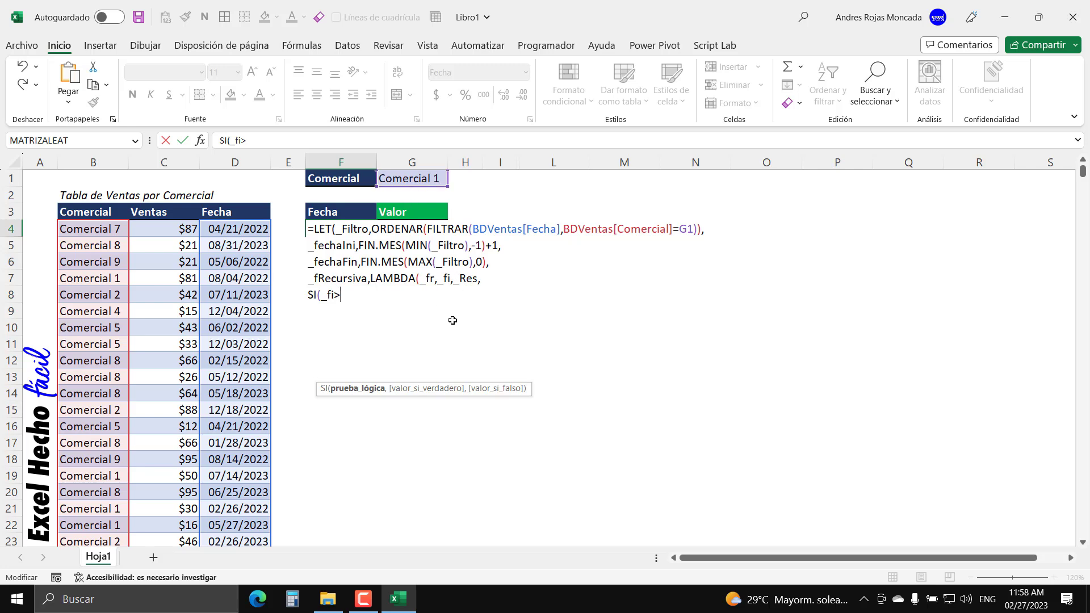
{"action": "type", "text": "_fe"}
{"action": "key", "text": "Tab"}
{"action": "type", "text": ","}
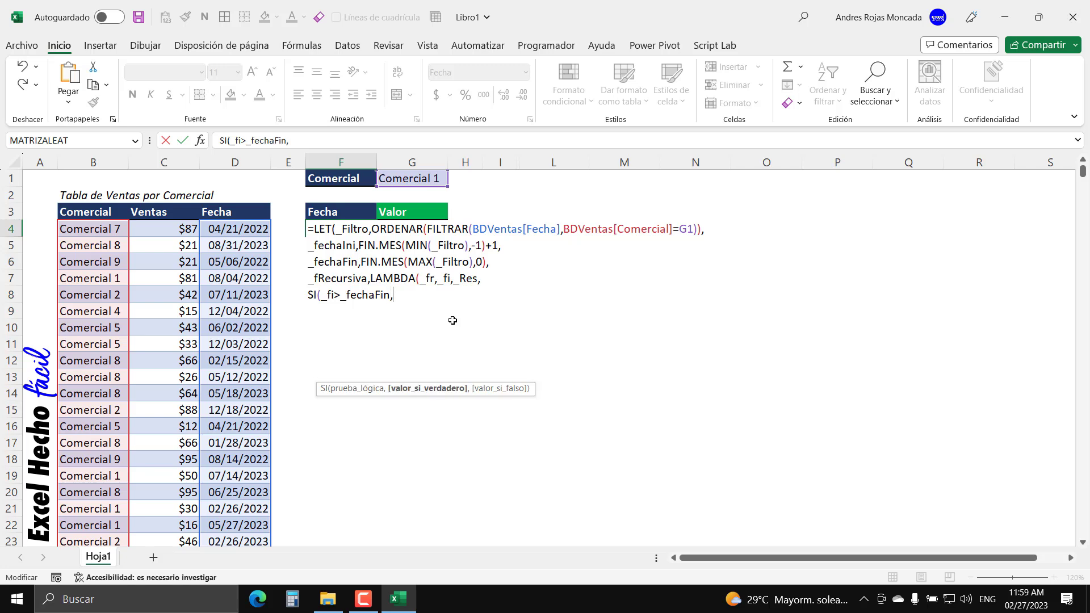
{"action": "left_click", "coordinate": [349, 389]}
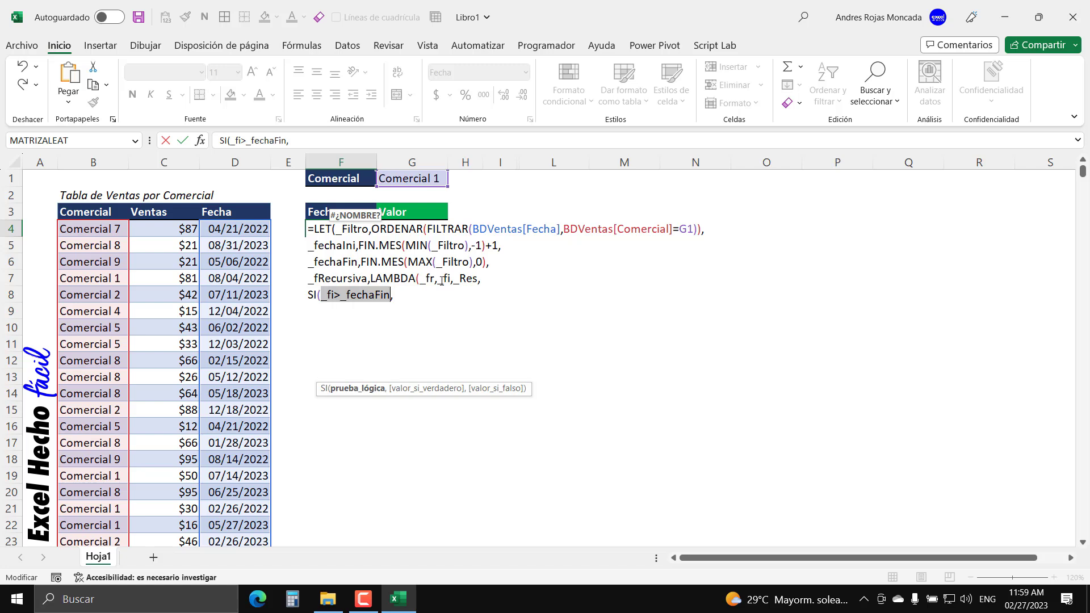
{"action": "left_click_drag", "start_coordinate": [390, 294], "coordinate": [340, 294]}
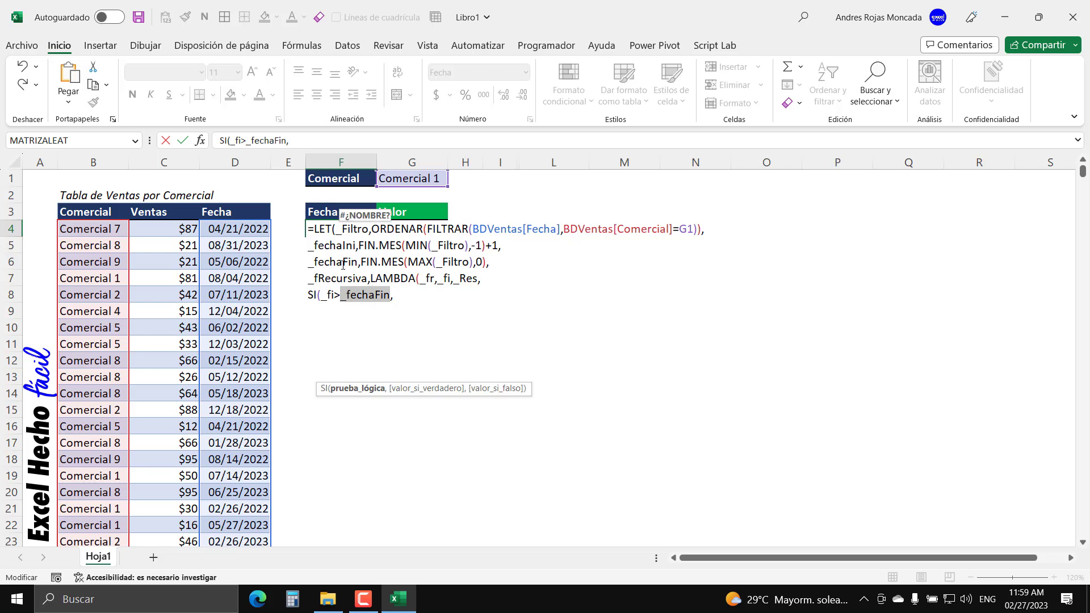
{"action": "left_click", "coordinate": [402, 296]}
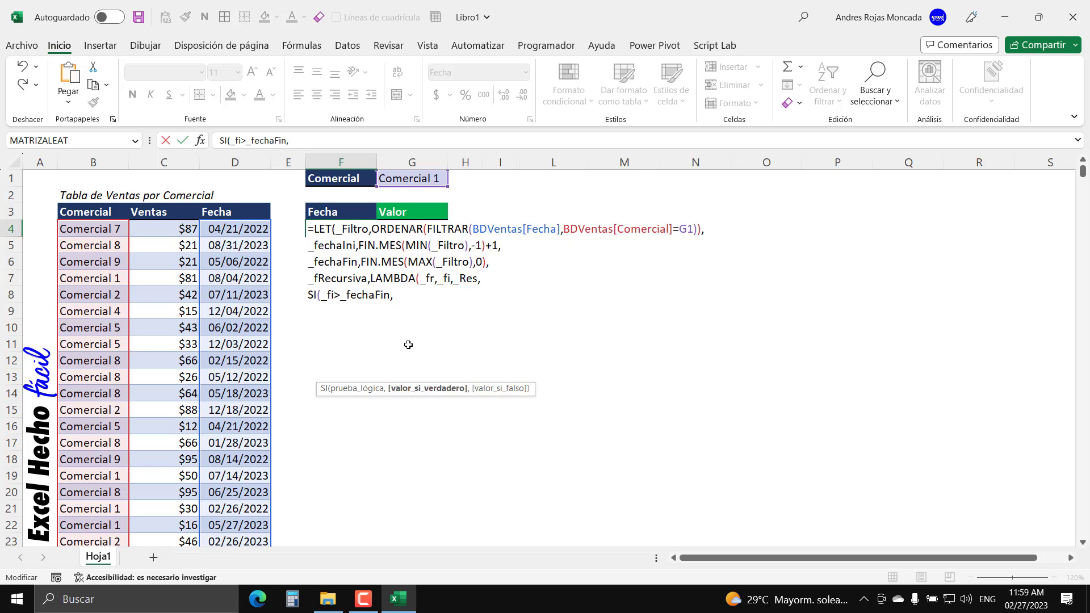
Set _Res as the SI function's value if true and move on to its value if false
{"action": "type", "text": "_"}
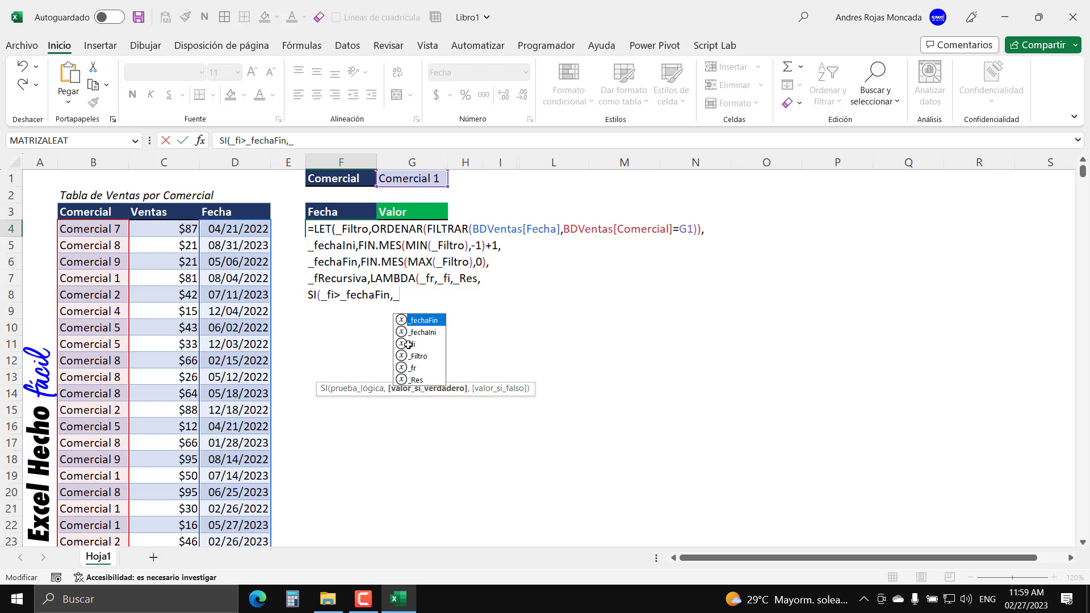
{"action": "key", "text": "Down"}
{"action": "key", "text": "Down"}
{"action": "key", "text": "Down"}
{"action": "key", "text": "Down"}
{"action": "key", "text": "Down"}
{"action": "key", "text": "Tab"}
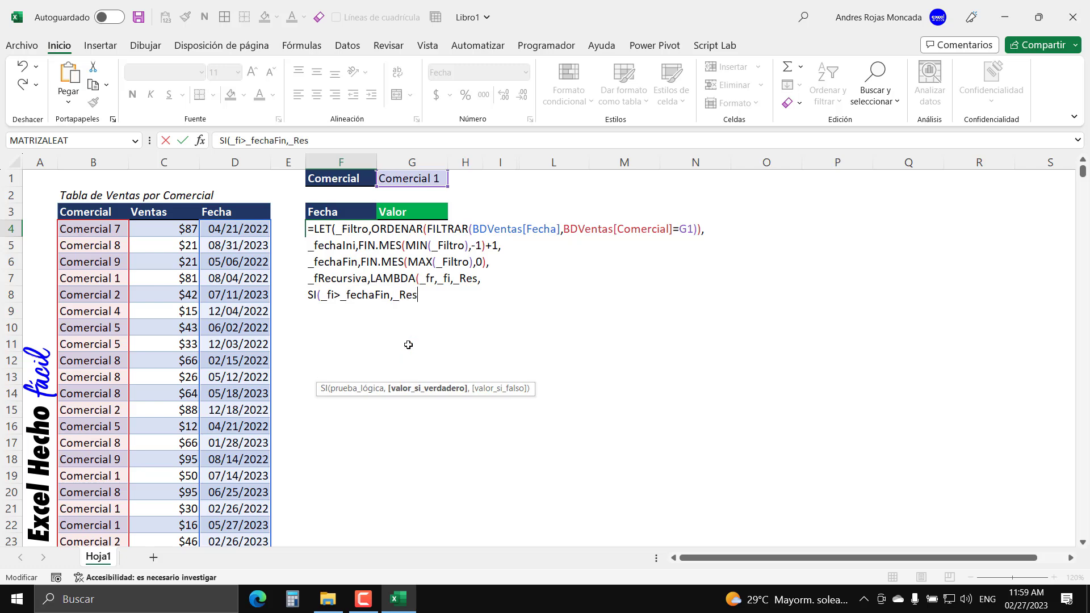
{"action": "left_click_drag", "start_coordinate": [452, 278], "coordinate": [477, 280]}
{"action": "left_click", "coordinate": [431, 295]}
{"action": "type", "text": ","}
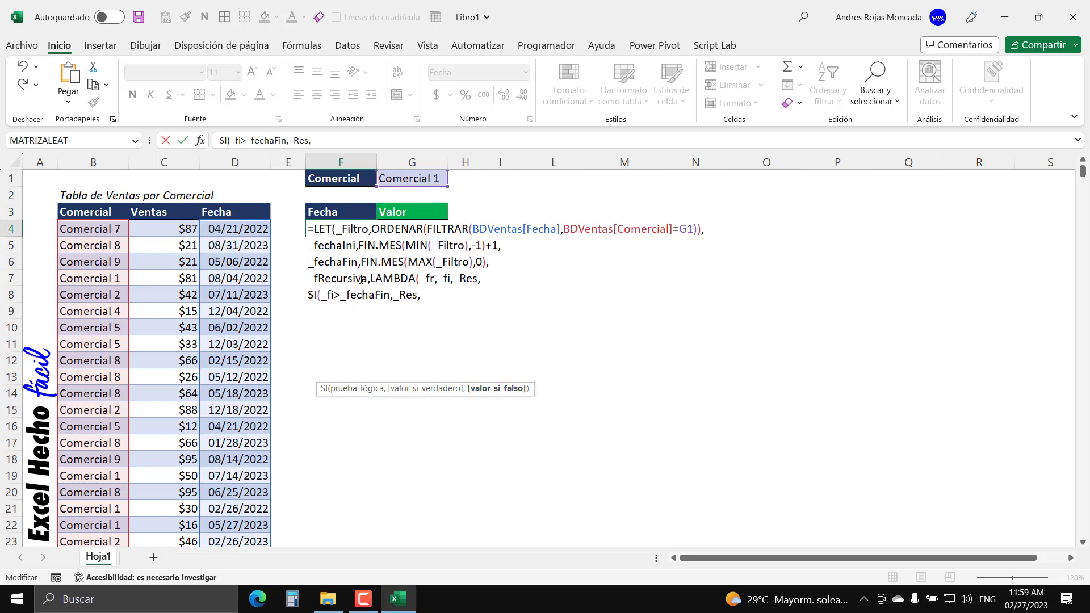
Begin the SI function's value if false with a recursive call to _fr, passing _fr itself as the first argument
{"action": "double_click", "coordinate": [427, 278]}
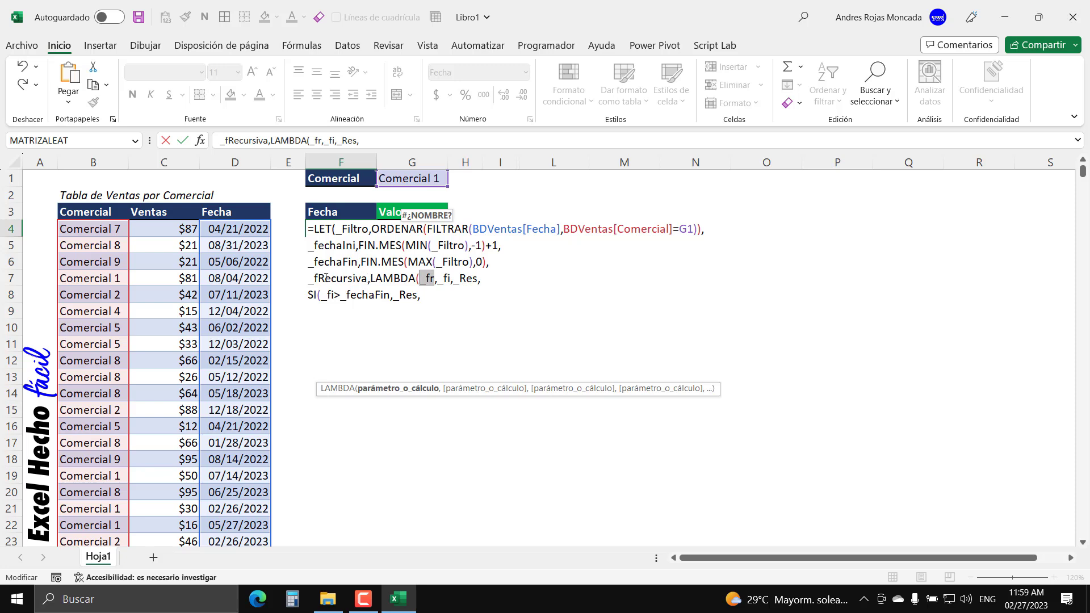
{"action": "left_click", "coordinate": [422, 294]}
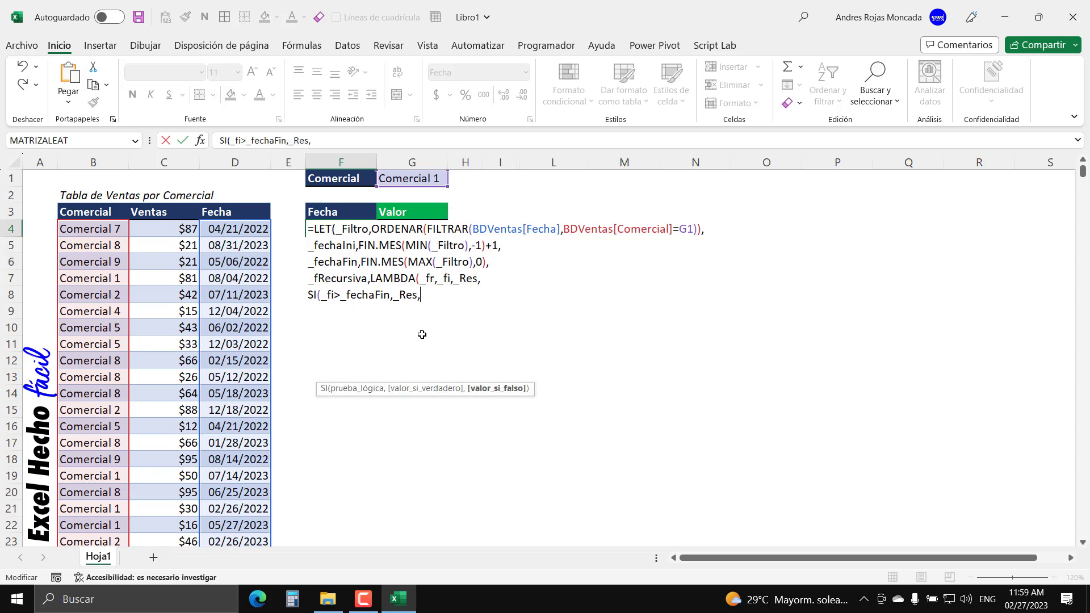
{"action": "type", "text": "_fr"}
{"action": "key", "text": "Tab"}
{"action": "type", "text": "("}
{"action": "mouse_move", "coordinate": [436, 279]}
{"action": "left_mouse_down"}
{"action": "mouse_move", "coordinate": [423, 280]}
{"action": "mouse_move", "coordinate": [464, 279]}
{"action": "mouse_move", "coordinate": [454, 280]}
{"action": "left_mouse_up"}
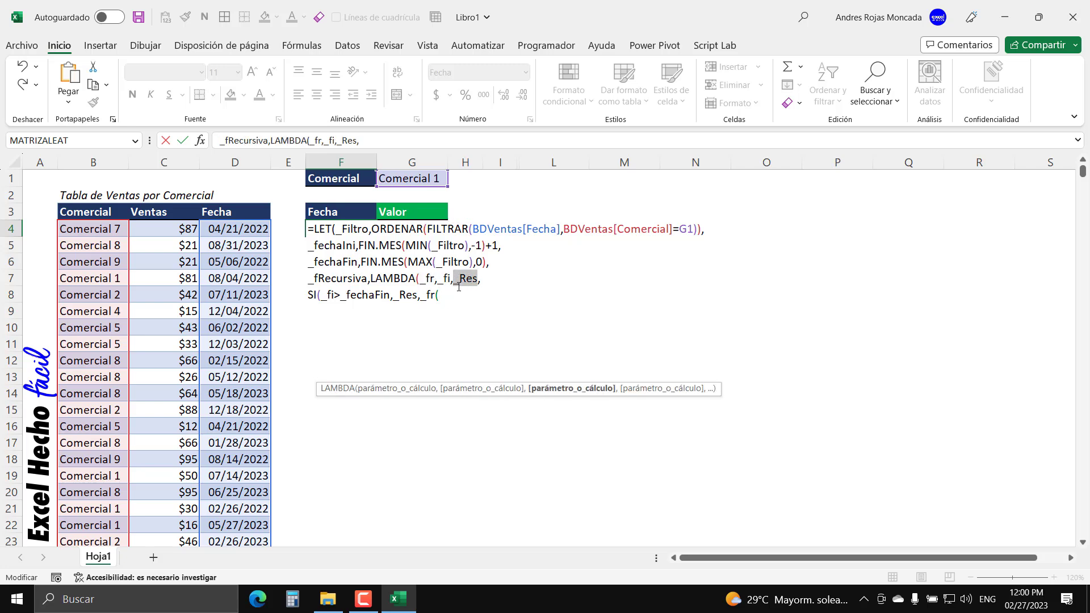
{"action": "left_click", "coordinate": [461, 292]}
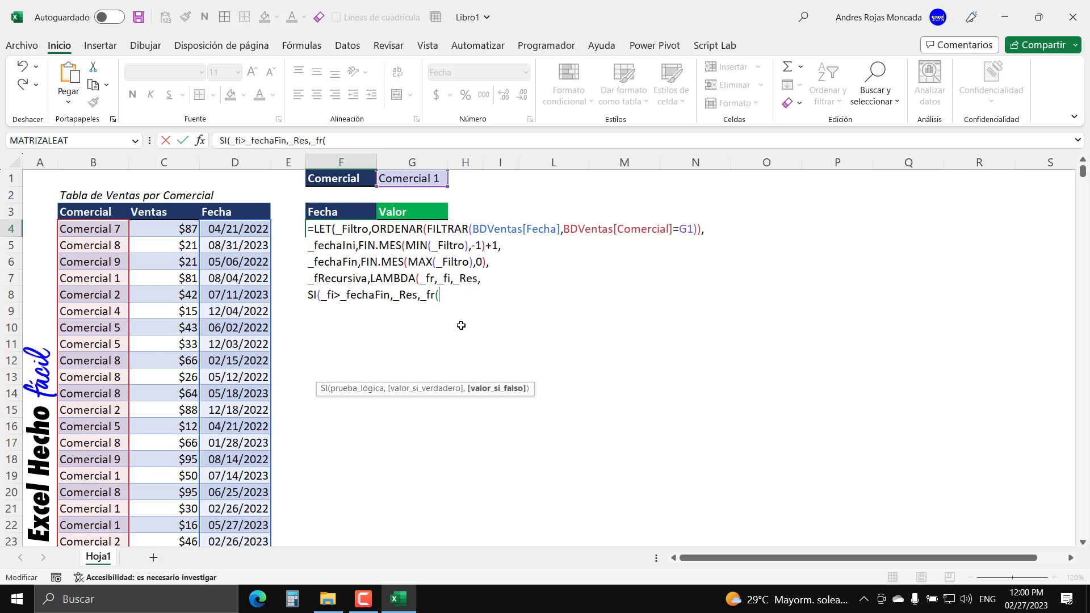
{"action": "type", "text": "_fr,"}
Pass FIN.MES(_fi,0)+1 as the second argument of the recursive _fr call, matching the _fi parameter
{"action": "left_click_drag", "start_coordinate": [444, 277], "coordinate": [438, 278]}
{"action": "left_click", "coordinate": [459, 295]}
{"action": "type", "text": "FIN.MES("}
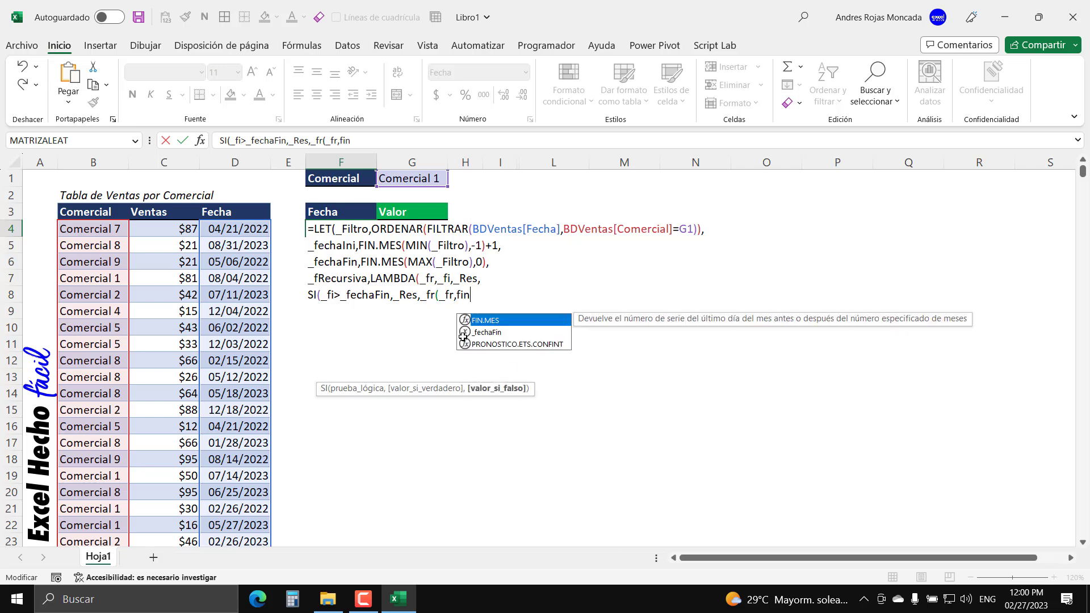
{"action": "left_click", "coordinate": [440, 280]}
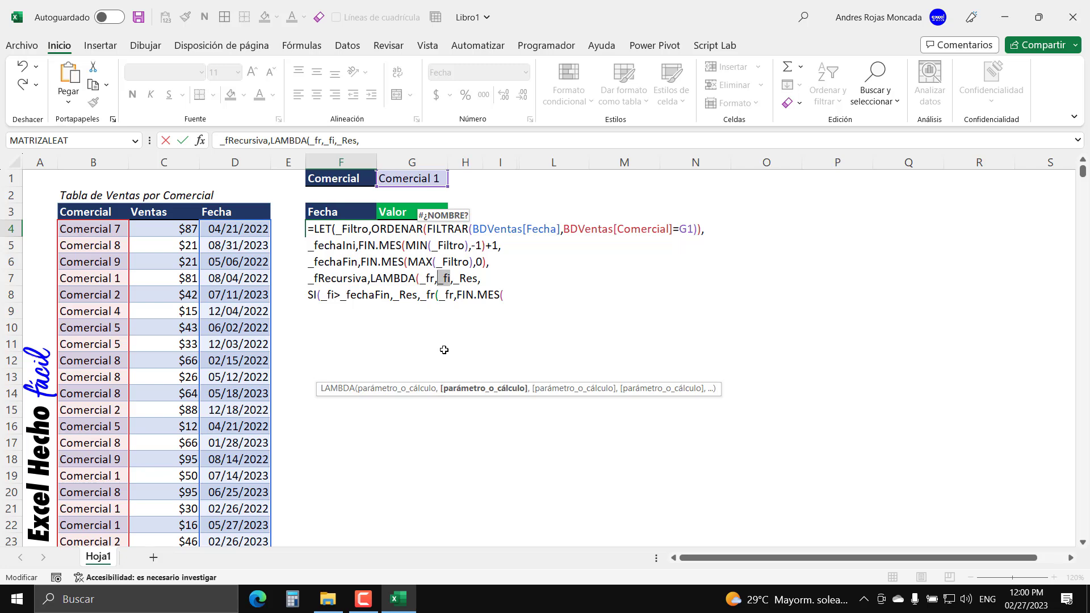
{"action": "type", "text": "_fi"}
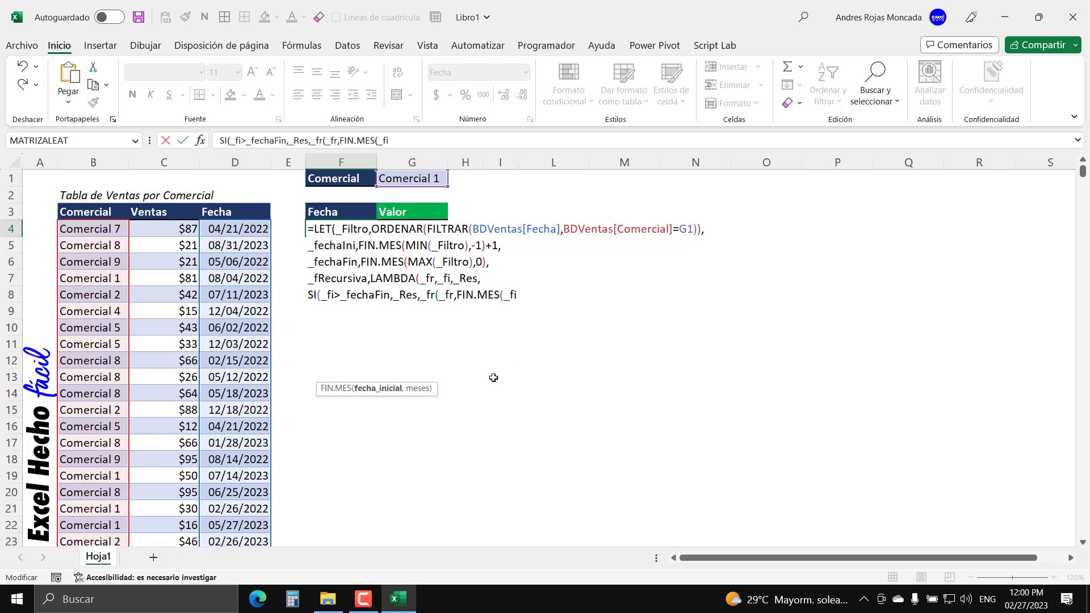
{"action": "left_click", "coordinate": [386, 391]}
{"action": "left_click", "coordinate": [520, 295]}
{"action": "type", "text": ",0)+1"}
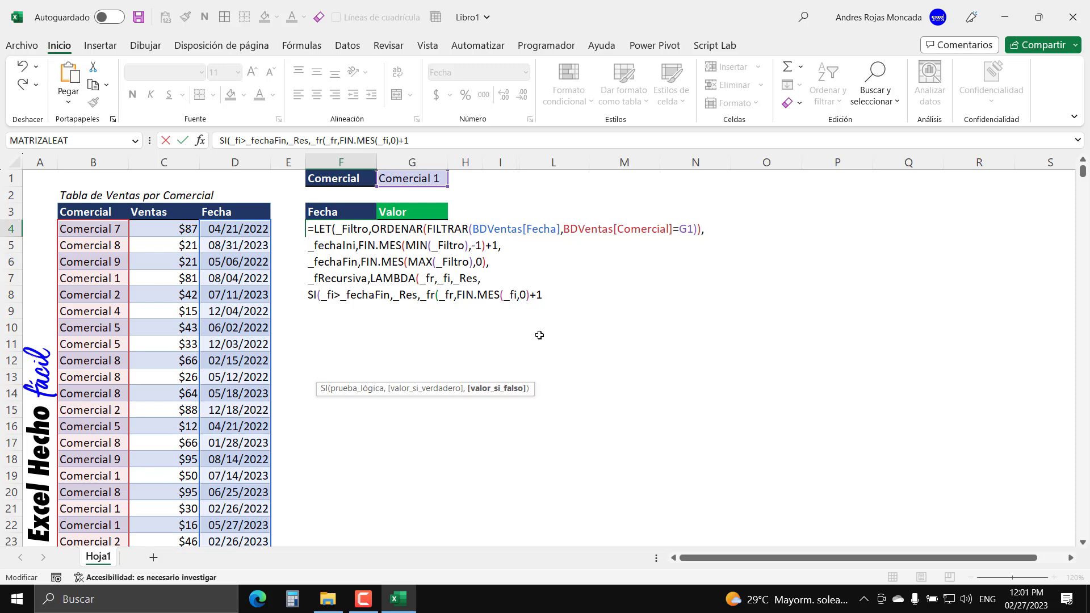
{"action": "left_click_drag", "start_coordinate": [456, 295], "coordinate": [553, 293]}
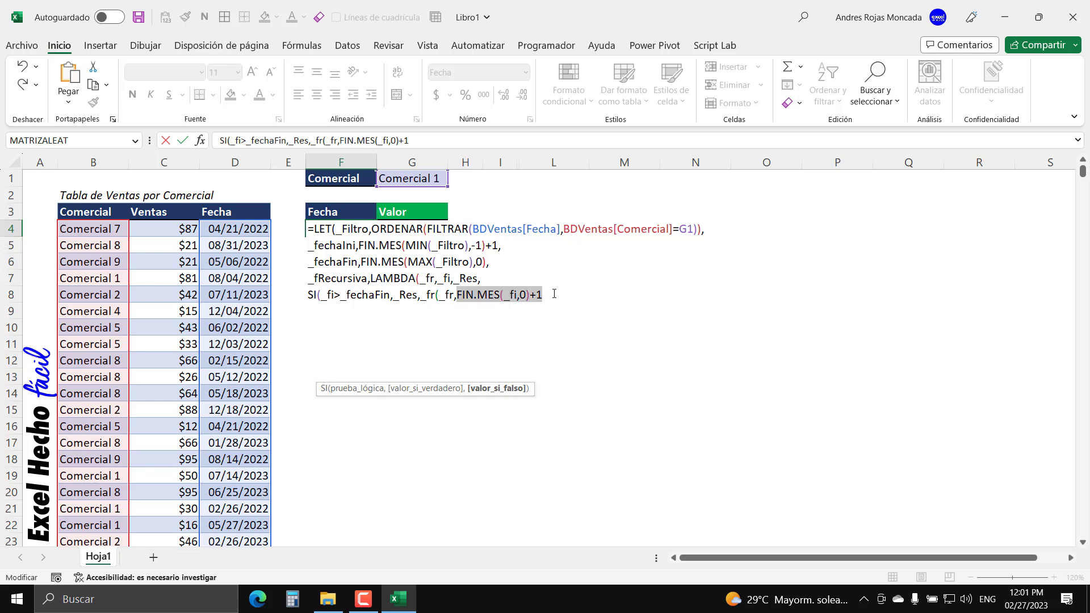
{"action": "double_click", "coordinate": [442, 278]}
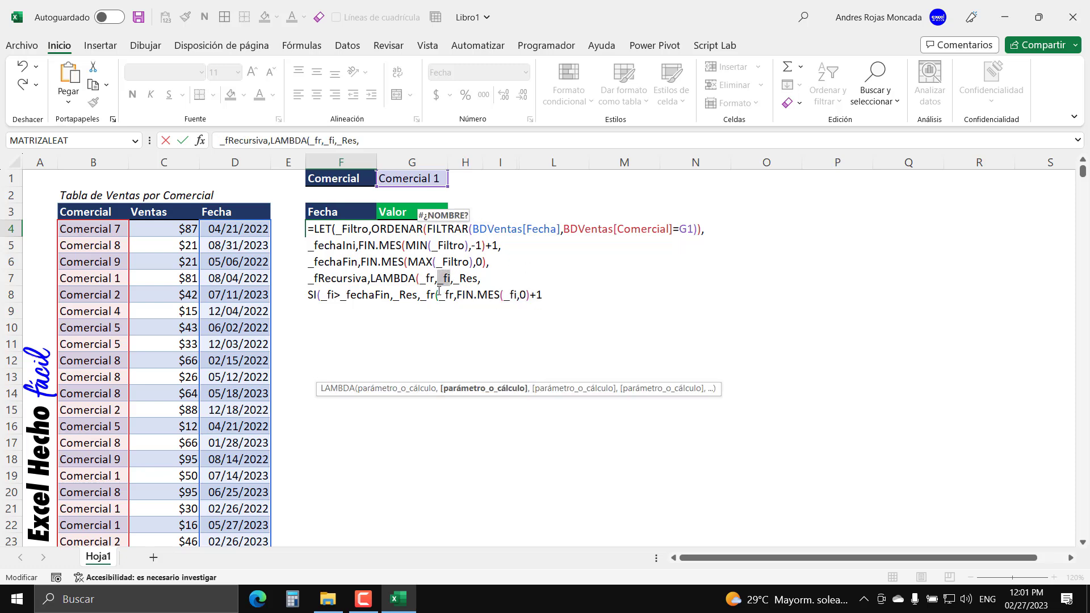
{"action": "left_click_drag", "start_coordinate": [457, 295], "coordinate": [543, 294]}
{"action": "left_click", "coordinate": [543, 294]}
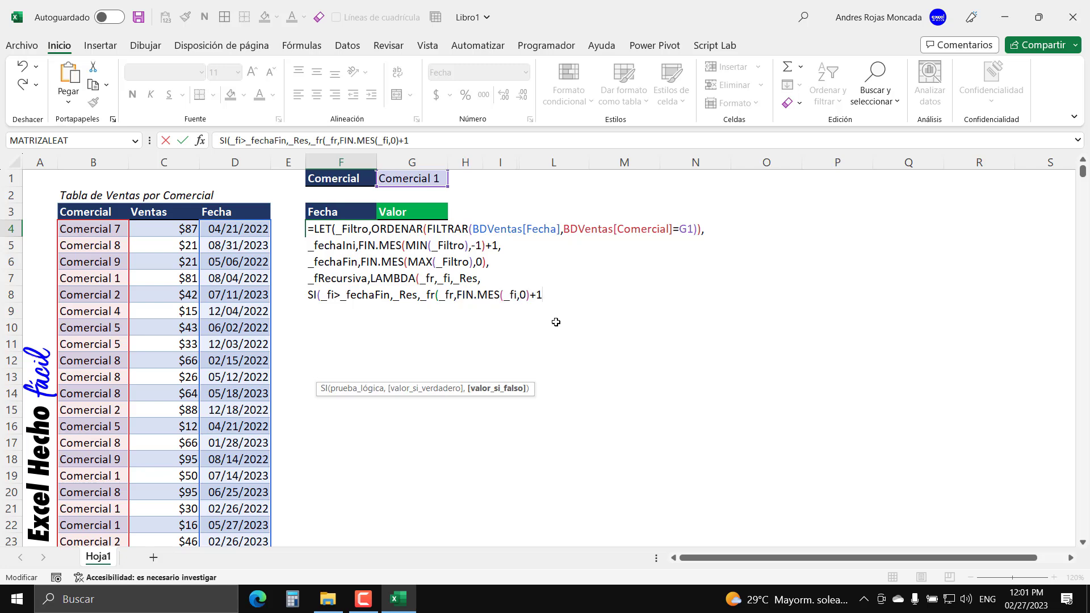
Open a SUMAPRODUCTO function as the third argument of the recursive _fr call, matching the _Res parameter
{"action": "type", "text": ","}
{"action": "left_click_drag", "start_coordinate": [478, 279], "coordinate": [453, 279]}
{"action": "left_click", "coordinate": [564, 297]}
{"action": "type", "text": "sum"}
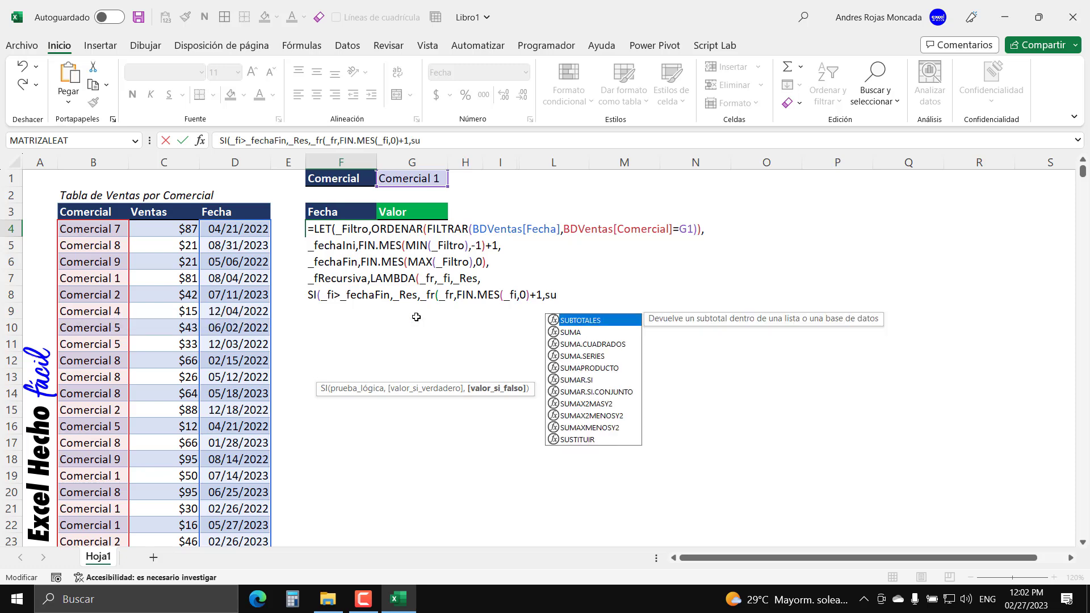
{"action": "key", "text": "Down"}
{"action": "key", "text": "Down"}
{"action": "key", "text": "Down"}
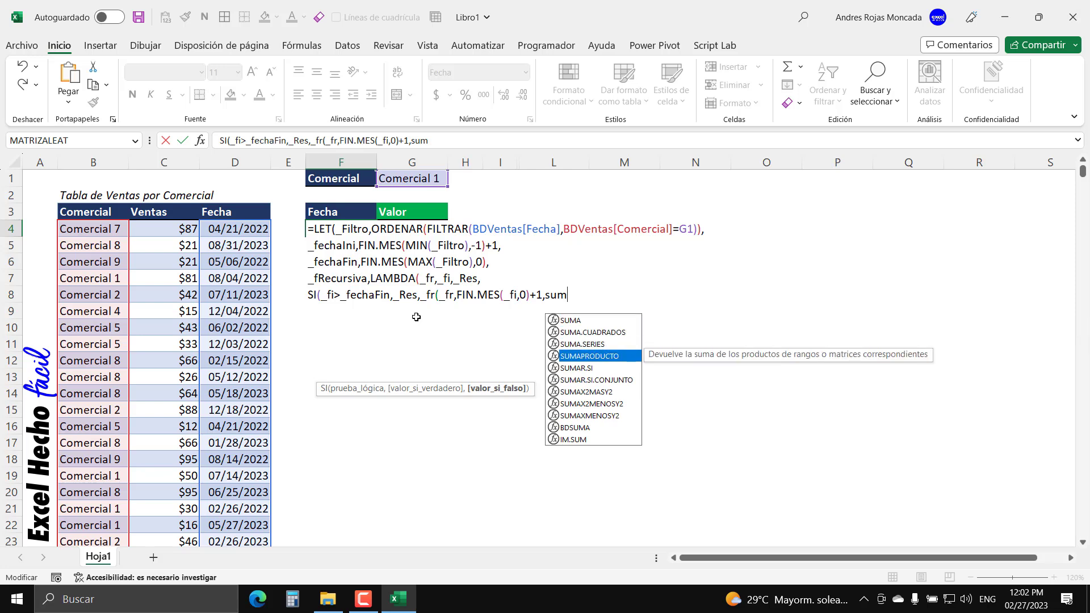
{"action": "key", "text": "Tab"}
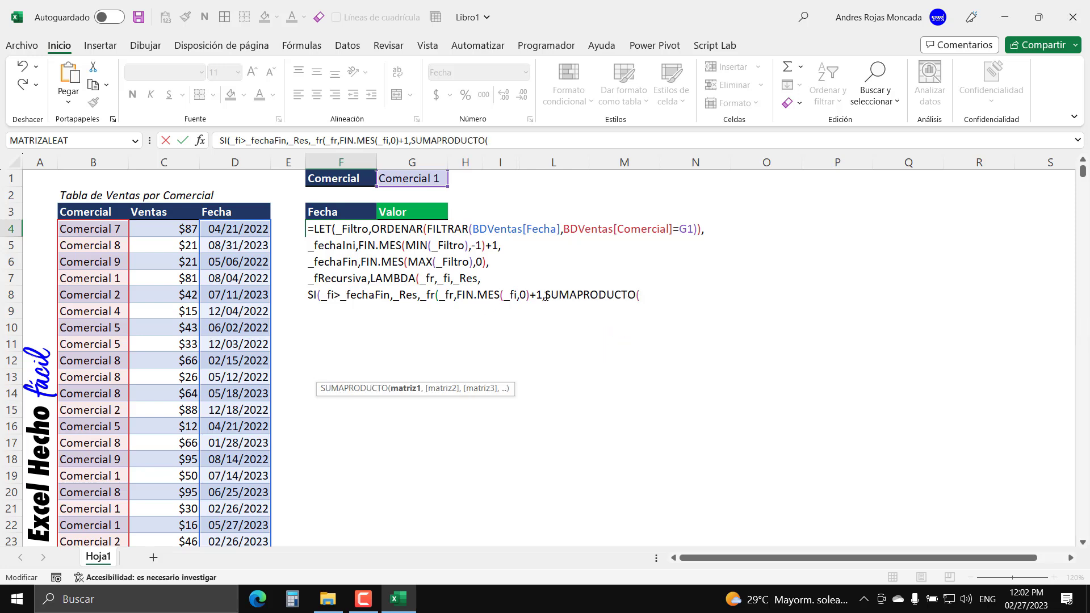
Insert an SI function before SUMAPRODUCTO in the recursive _fr call's third argument, making SUMAPRODUCTO its logical test
{"action": "left_click_drag", "start_coordinate": [544, 296], "coordinate": [761, 294]}
{"action": "left_click", "coordinate": [548, 294]}
{"action": "type", "text": "SI("}
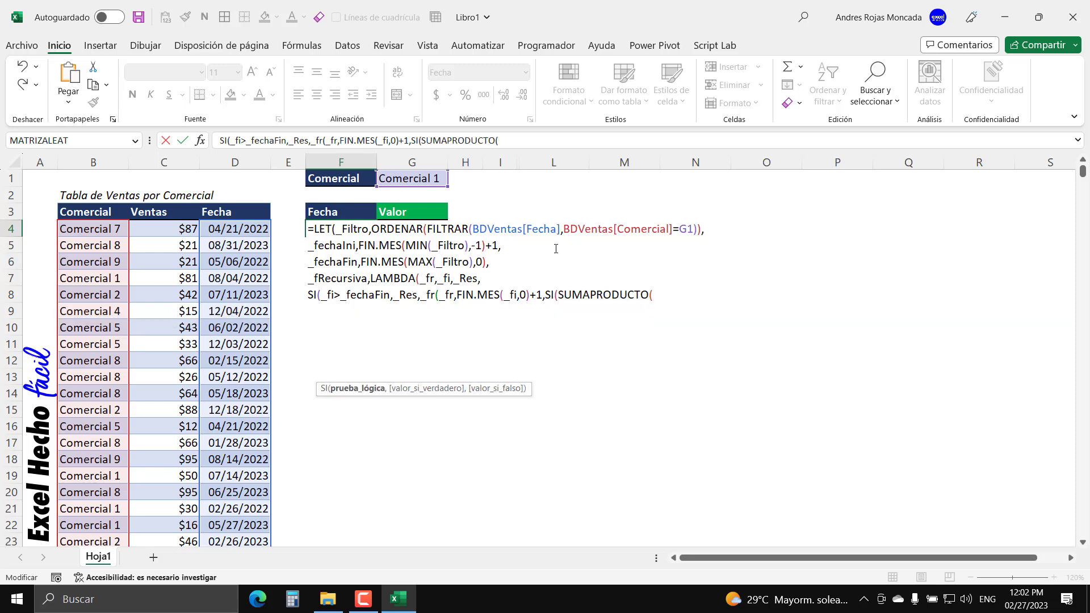
{"action": "left_click", "coordinate": [547, 294]}
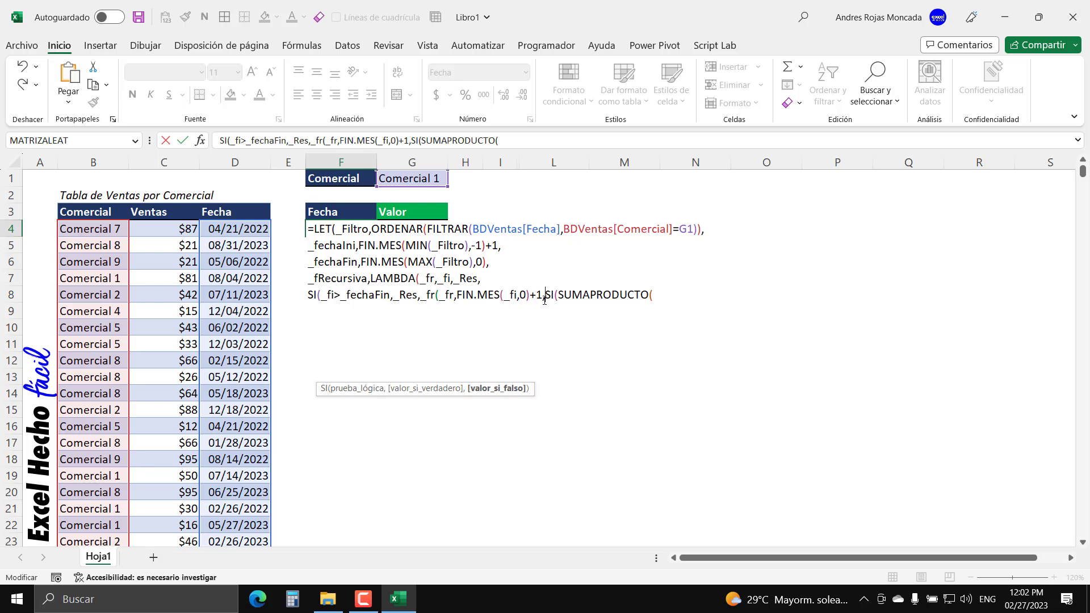
{"action": "left_click_drag", "start_coordinate": [558, 295], "coordinate": [653, 294]}
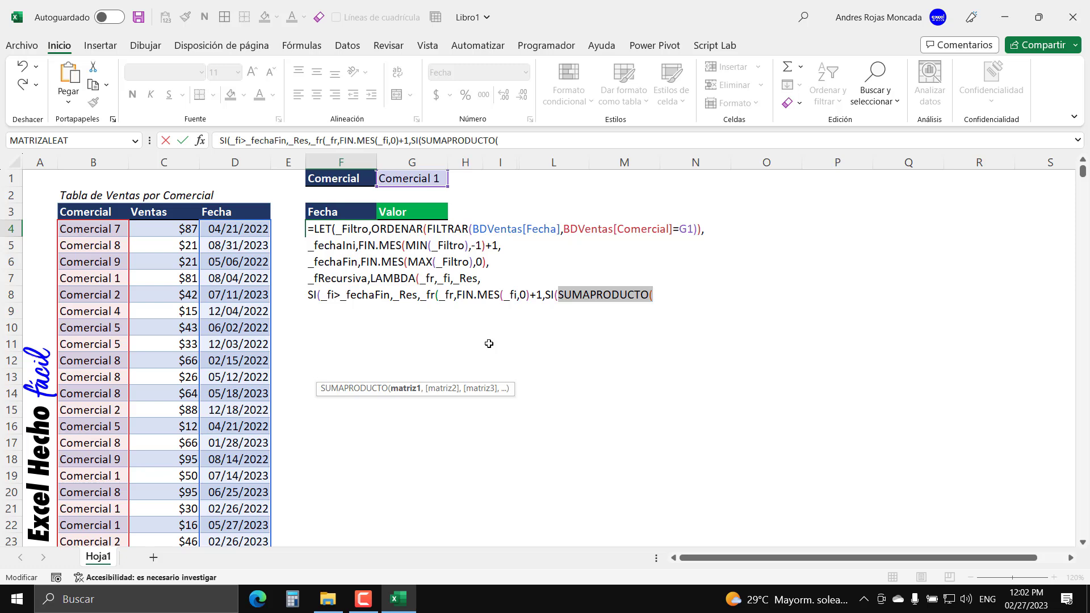
{"action": "left_click", "coordinate": [556, 294]}
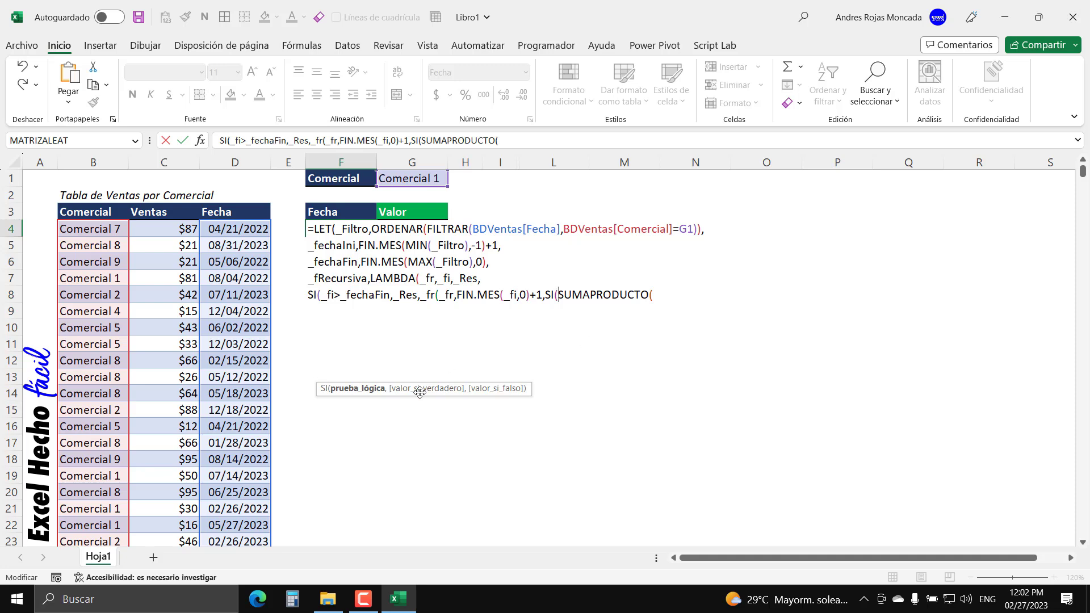
Enter (_Filtro>=_fi)*1 as the first array of SUMAPRODUCTO and move on to the second array
{"action": "left_click", "coordinate": [660, 296]}
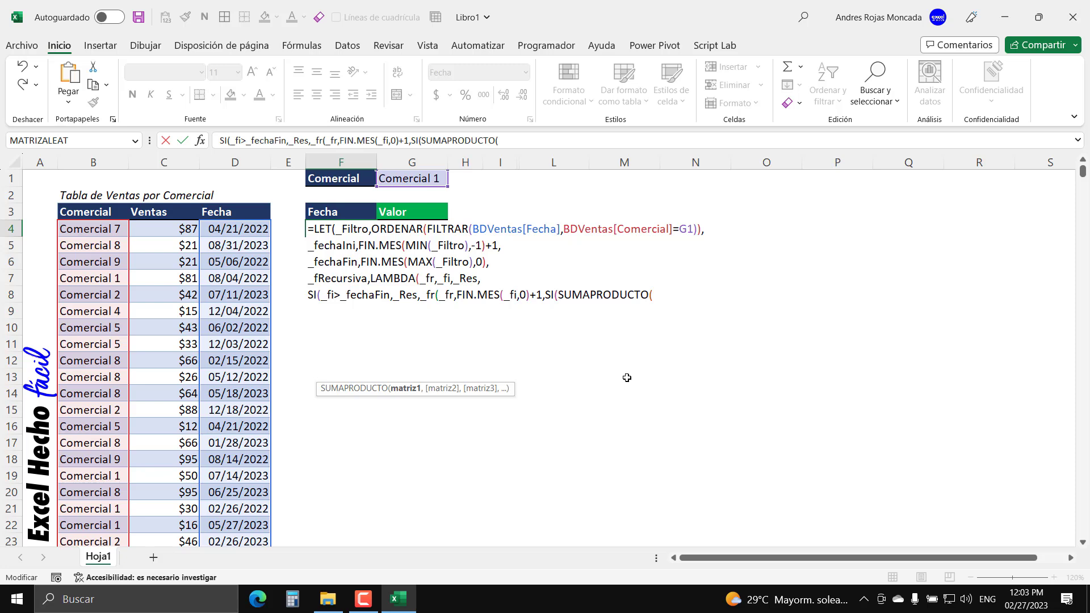
{"action": "type", "text": "(_Filtro>=_fi"}
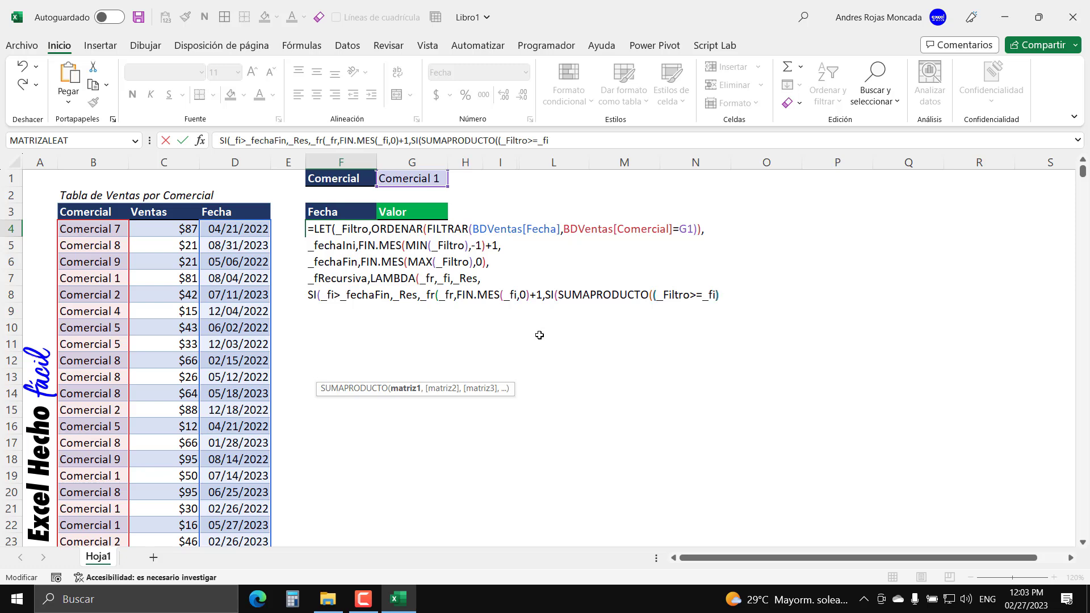
{"action": "left_click", "coordinate": [406, 388]}
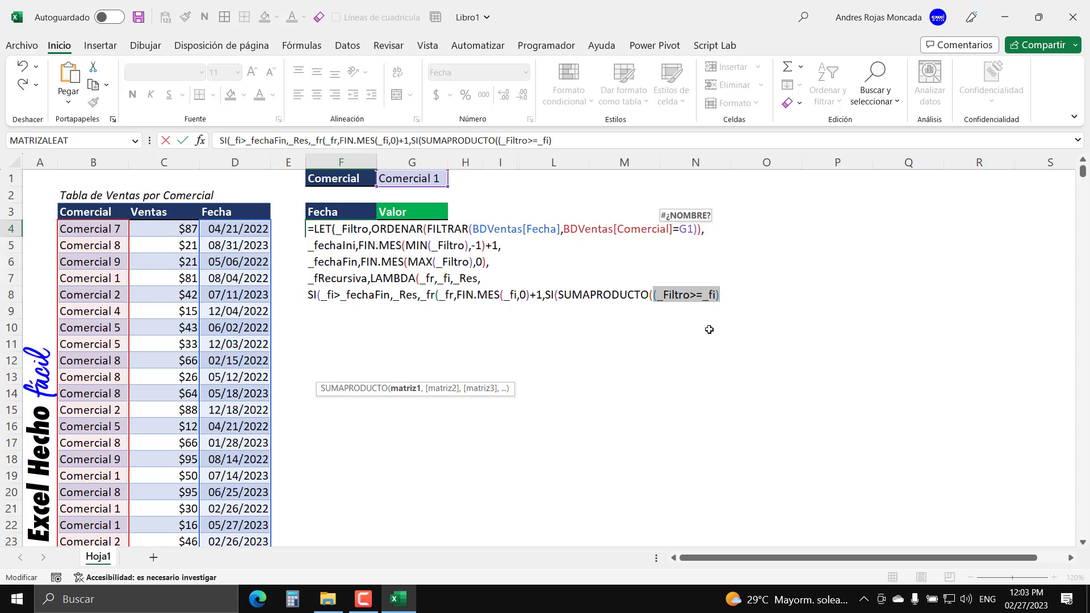
{"action": "left_click", "coordinate": [722, 295]}
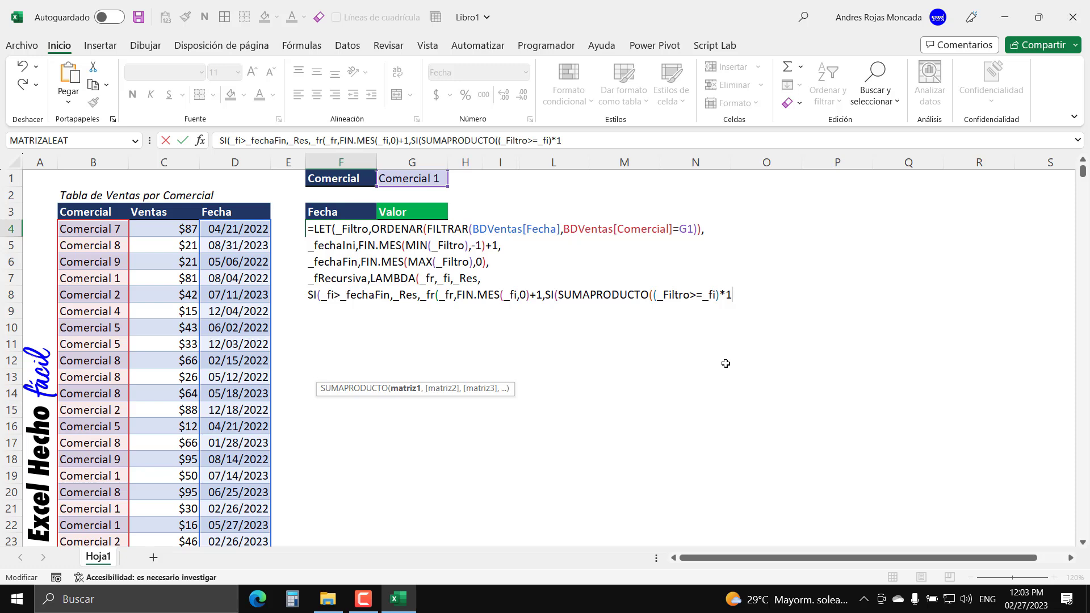
{"action": "type", "text": ","}
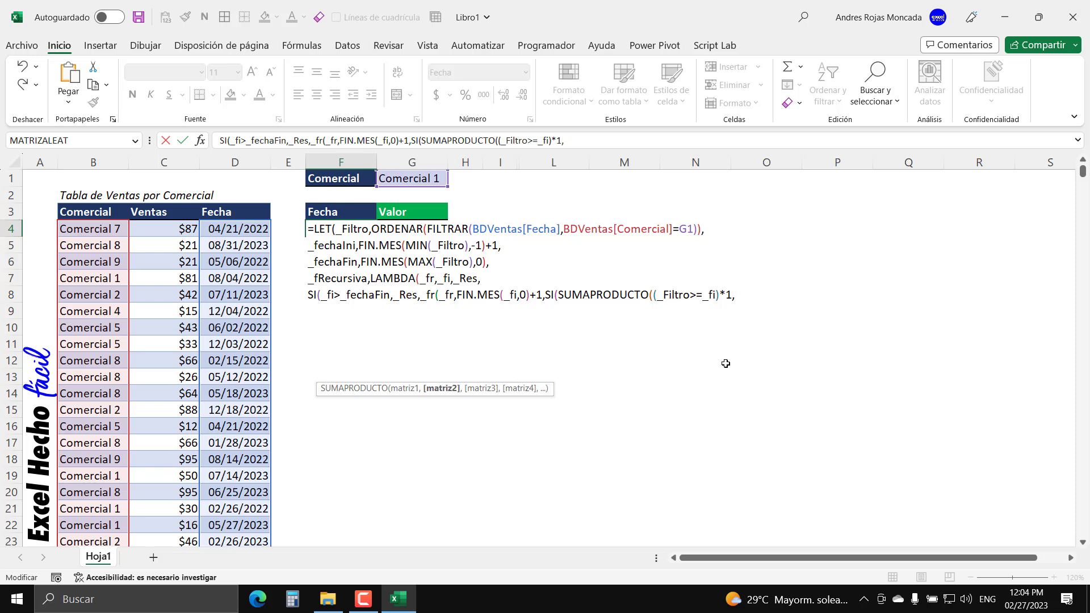
Enter (_Filtro<=FIN.MES(_fi,0))*1 as the second array of SUMAPRODUCTO and close the function
{"action": "type", "text": "(_Filtro<="}
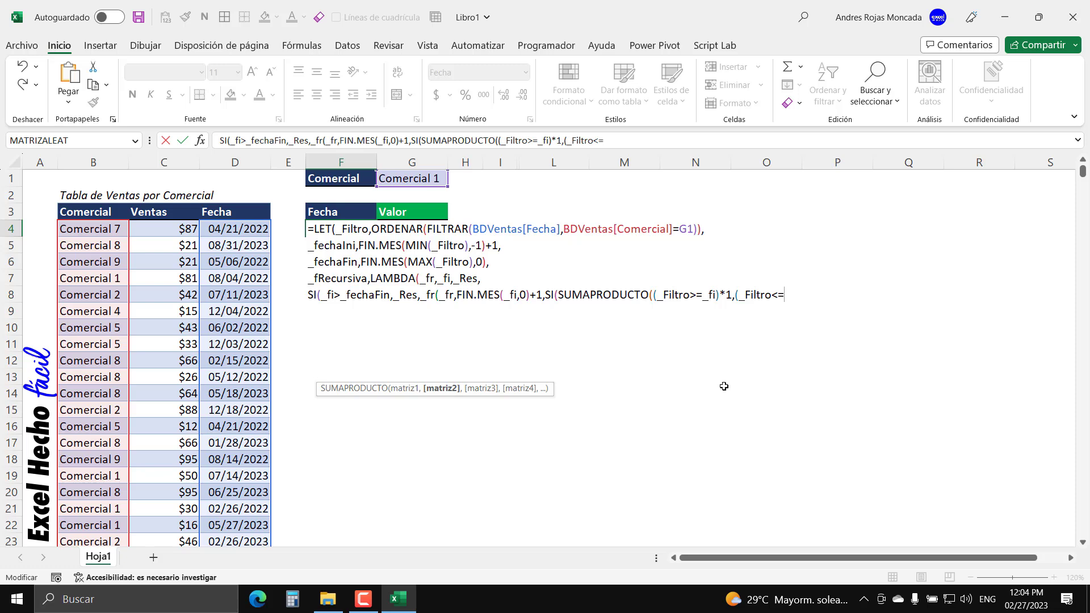
{"action": "type", "text": "fin"}
{"action": "key", "text": "Tab"}
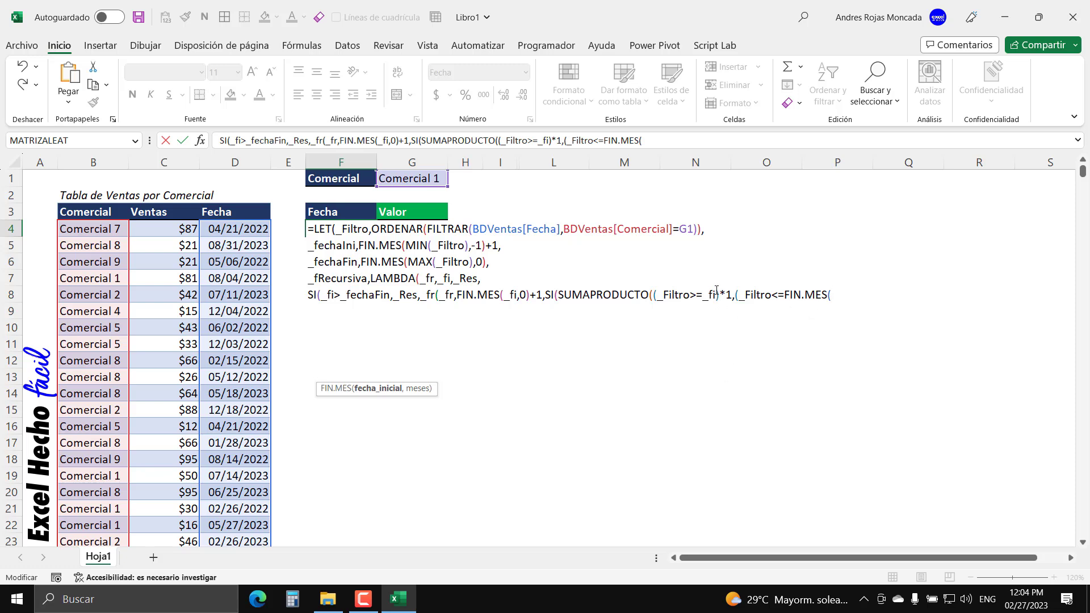
{"action": "type", "text": "_fi,0"}
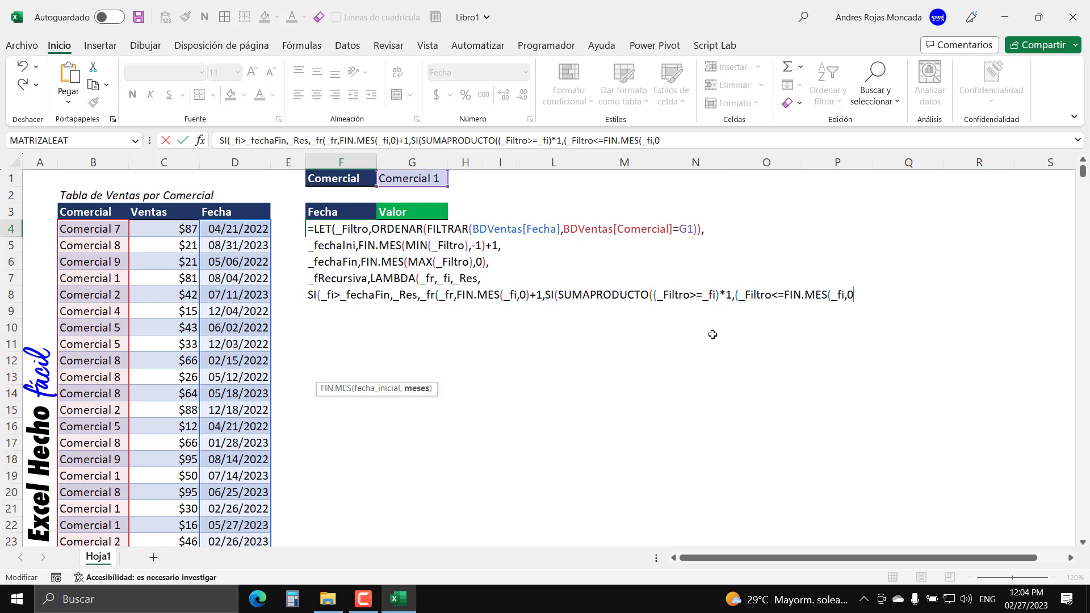
{"action": "type", "text": ")"}
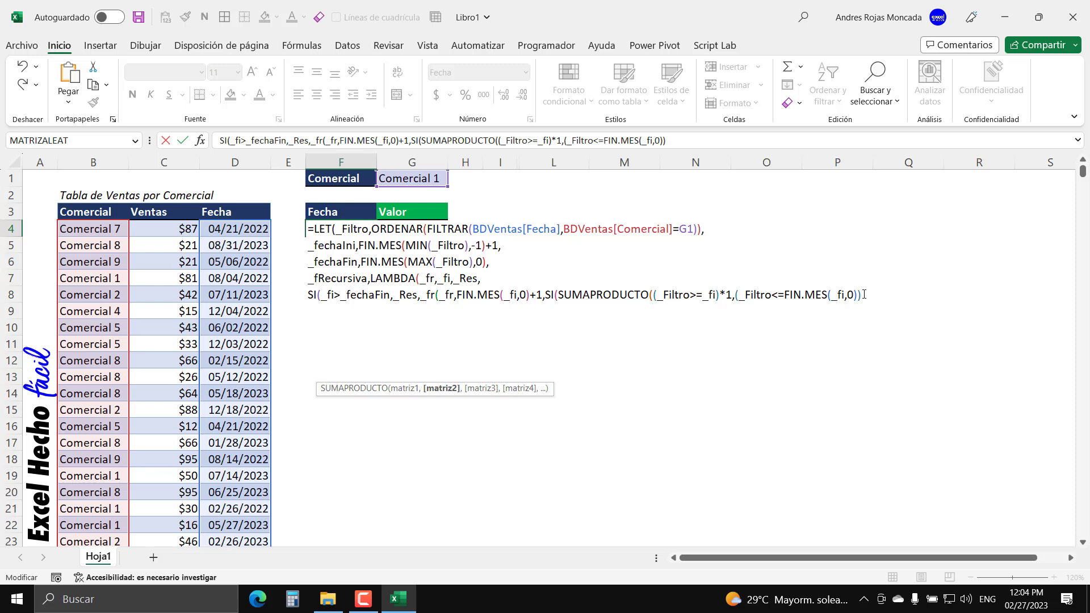
{"action": "left_click_drag", "start_coordinate": [862, 293], "coordinate": [735, 293]}
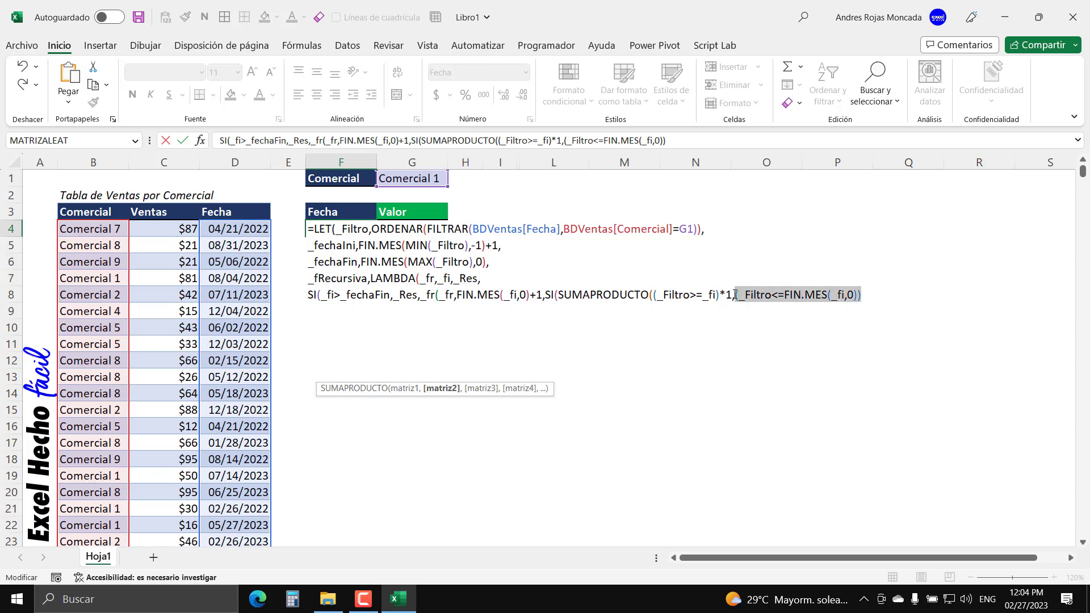
{"action": "left_click", "coordinate": [870, 296]}
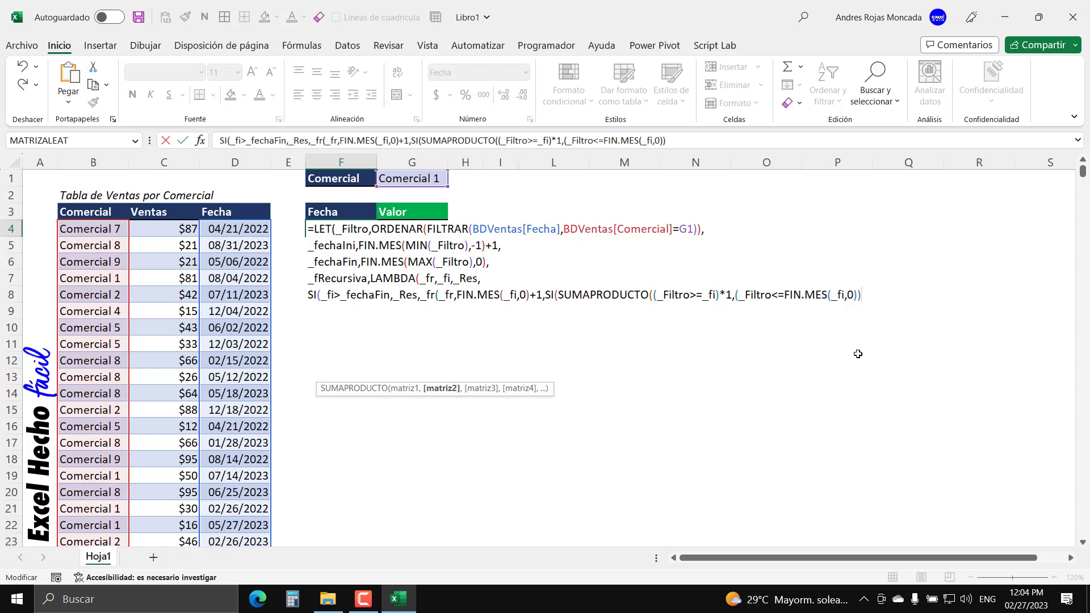
{"action": "type", "text": "*1)"}
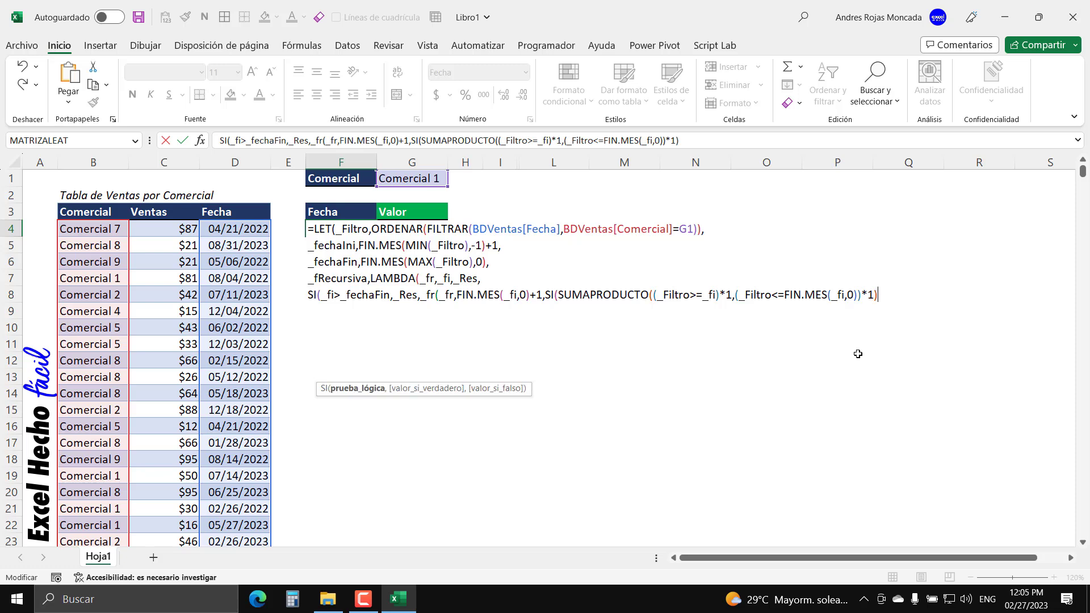
Check the two SUMAPRODUCTO arrays, then set _Res as the inner SI function's value if true and move on to its value if false
{"action": "left_click_drag", "start_coordinate": [557, 295], "coordinate": [922, 296]}
{"action": "left_click", "coordinate": [656, 295]}
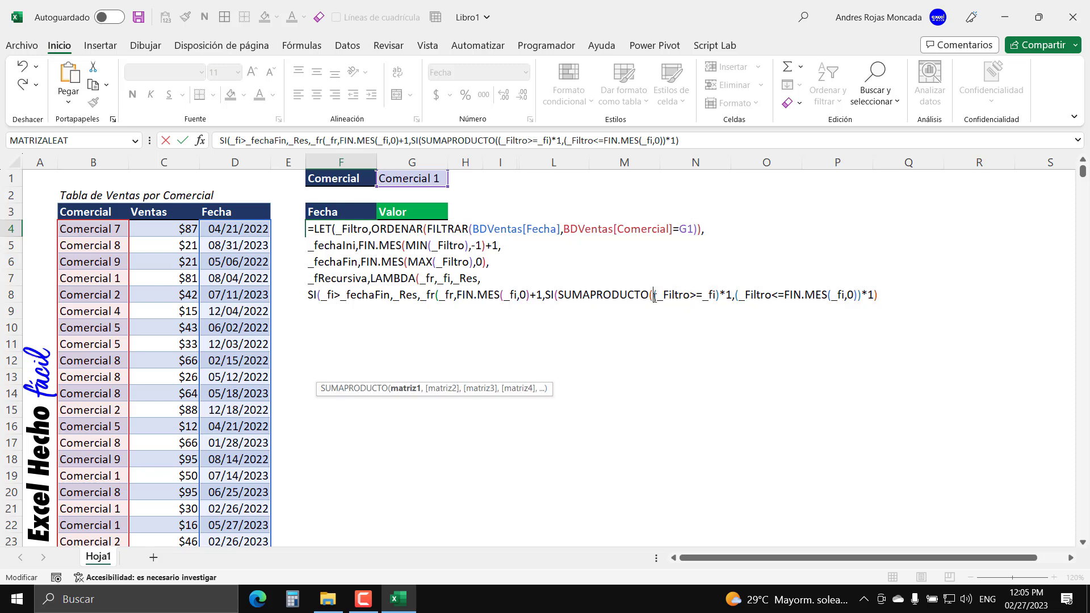
{"action": "left_click", "coordinate": [408, 388]}
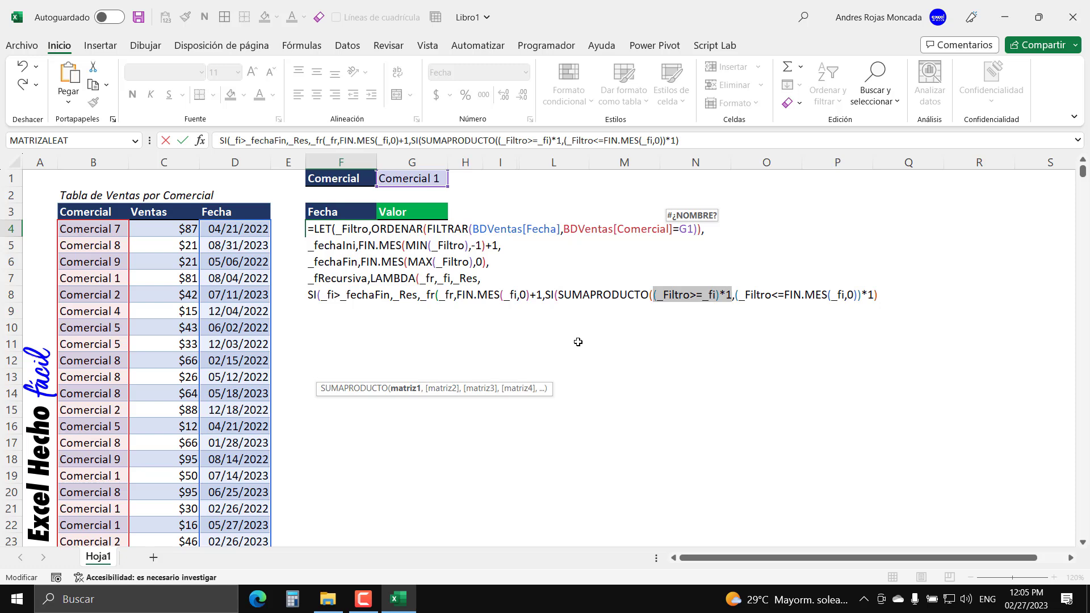
{"action": "left_click", "coordinate": [442, 388]}
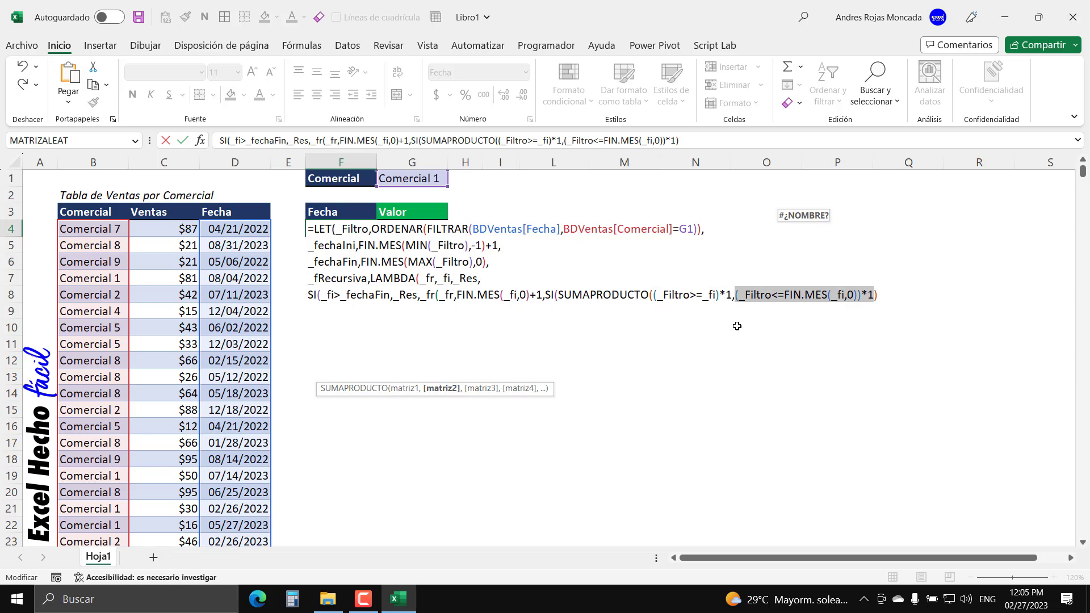
{"action": "left_click_drag", "start_coordinate": [561, 296], "coordinate": [877, 295]}
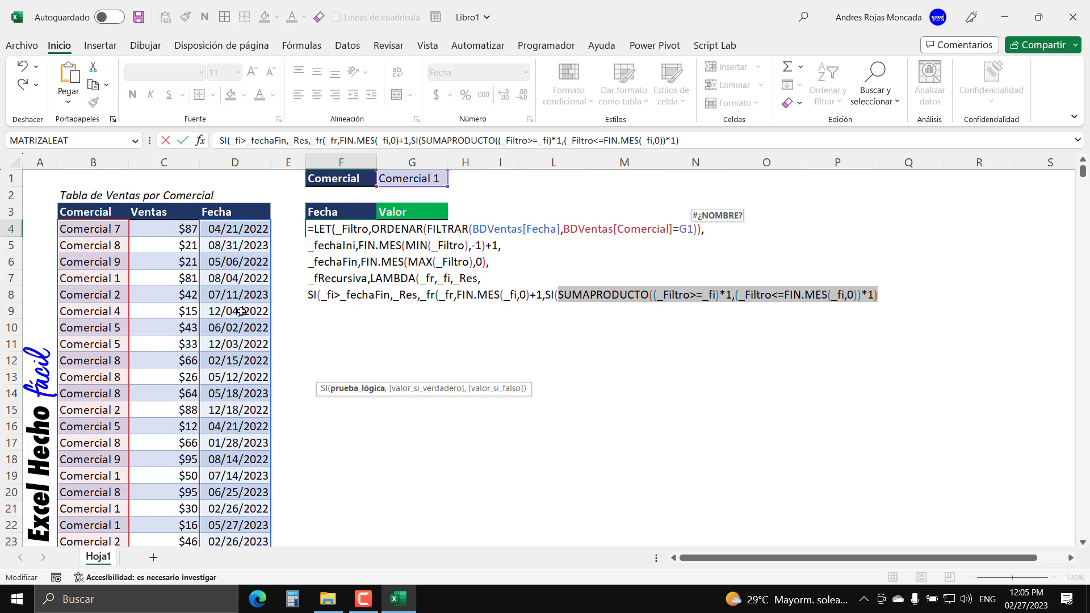
{"action": "left_click", "coordinate": [883, 295]}
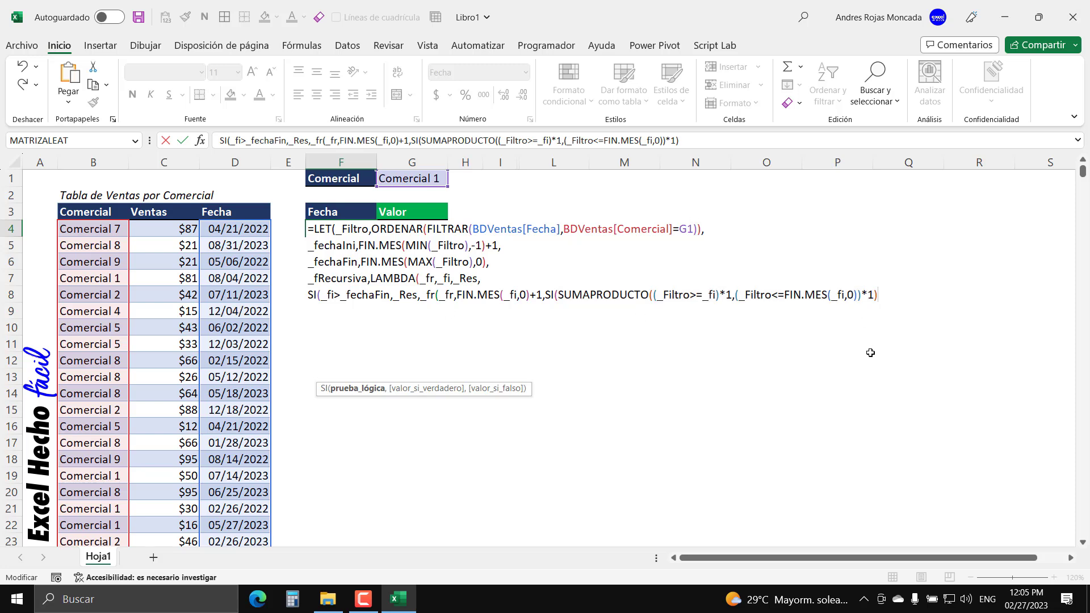
{"action": "type", "text": ","}
{"action": "left_click", "coordinate": [372, 389]}
{"action": "left_click", "coordinate": [431, 388]}
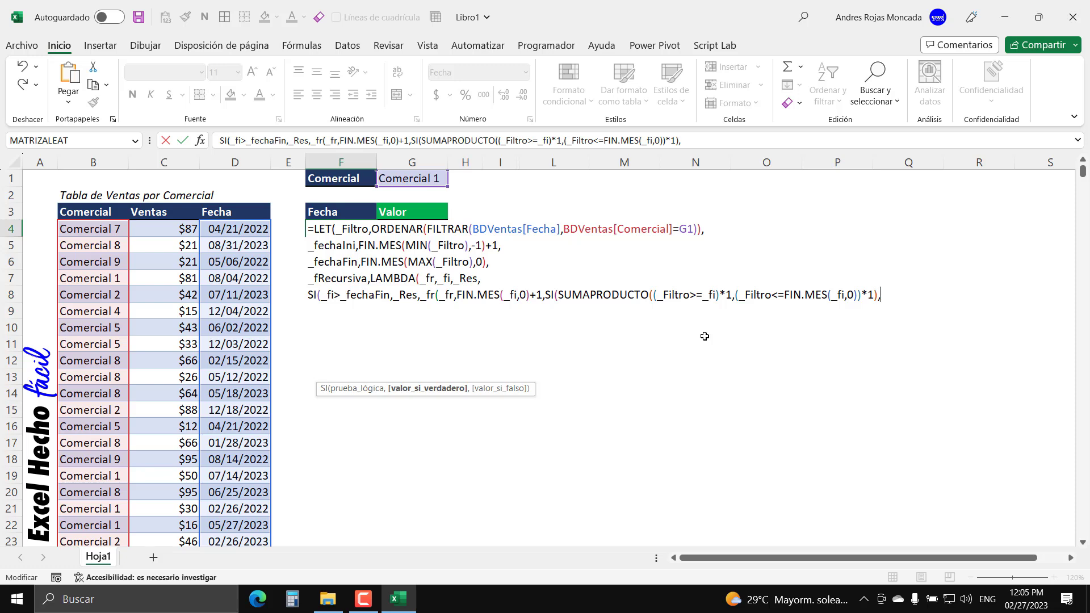
{"action": "type", "text": "_Res"}
{"action": "type", "text": ","}
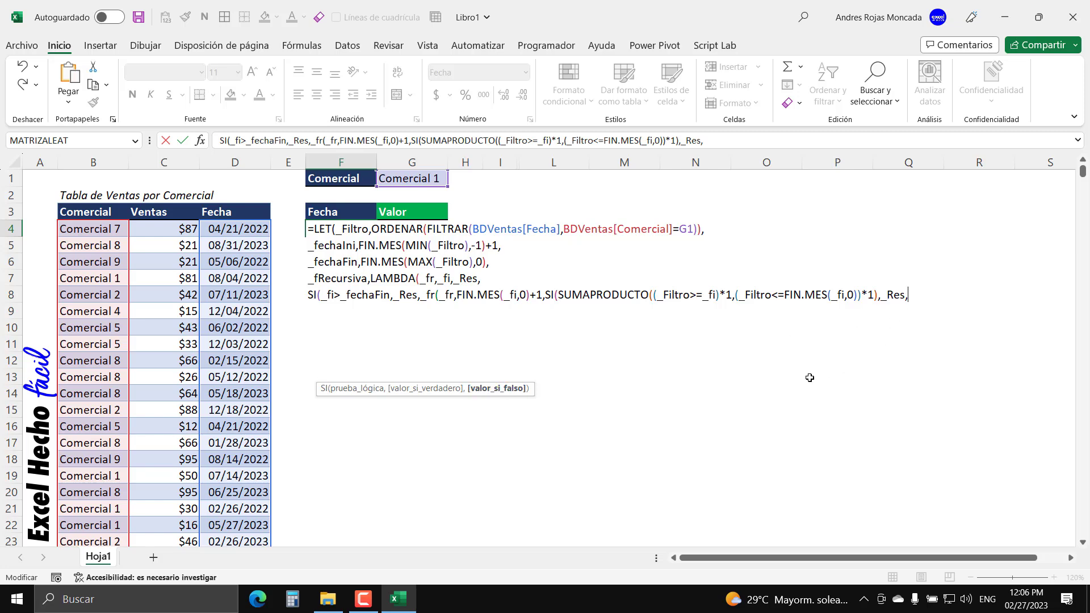
Enter a CONCAT function joining _Res, "-" and _fi as the inner SI function's value if false
{"action": "type", "text": "con"}
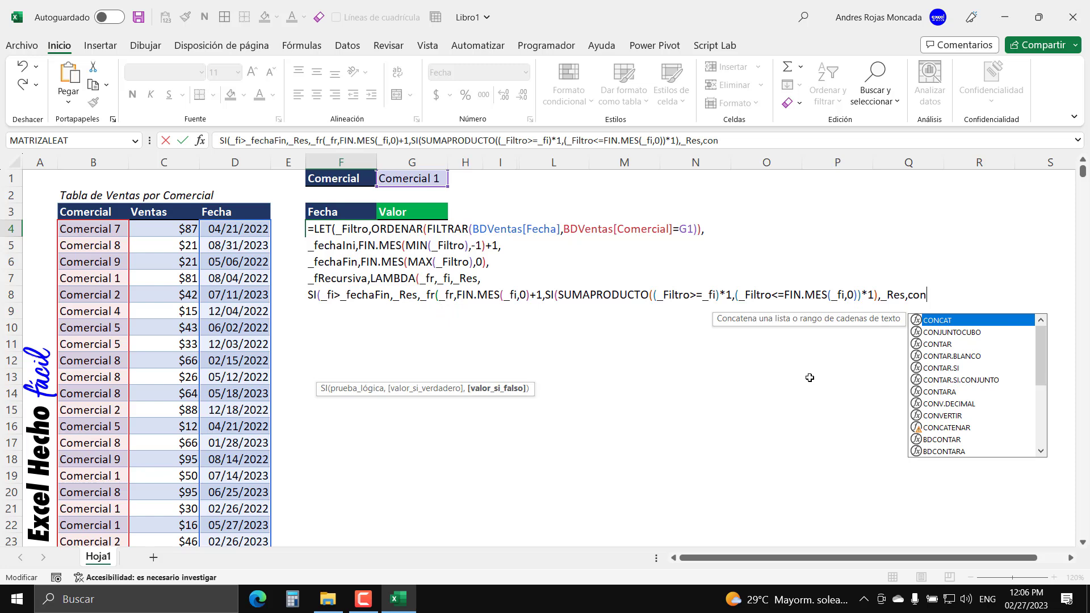
{"action": "key", "text": "Tab"}
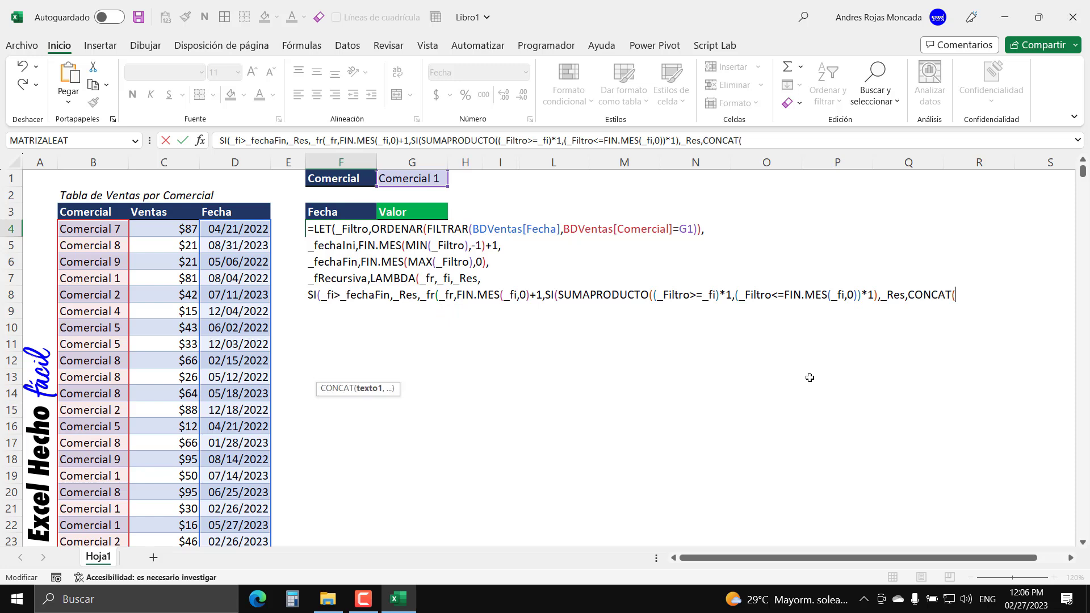
{"action": "type", "text": "_"}
{"action": "key", "text": "Down"}
{"action": "key", "text": "Down"}
{"action": "key", "text": "Down"}
{"action": "key", "text": "Down"}
{"action": "key", "text": "Down"}
{"action": "key", "text": "Tab"}
{"action": "type", "text": ",\"-\""}
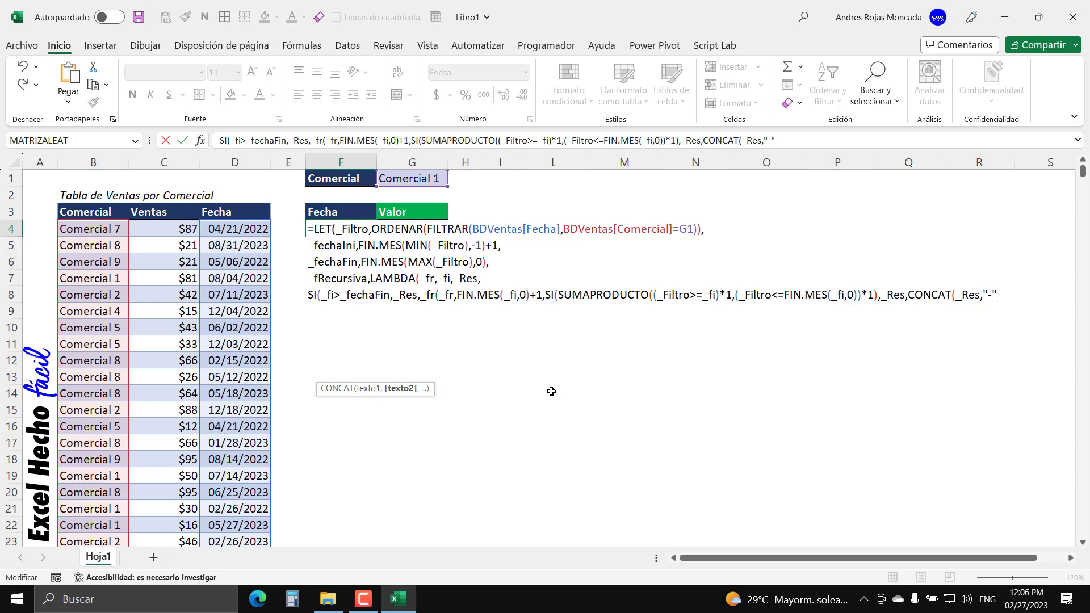
{"action": "type", "text": ",_fi"}
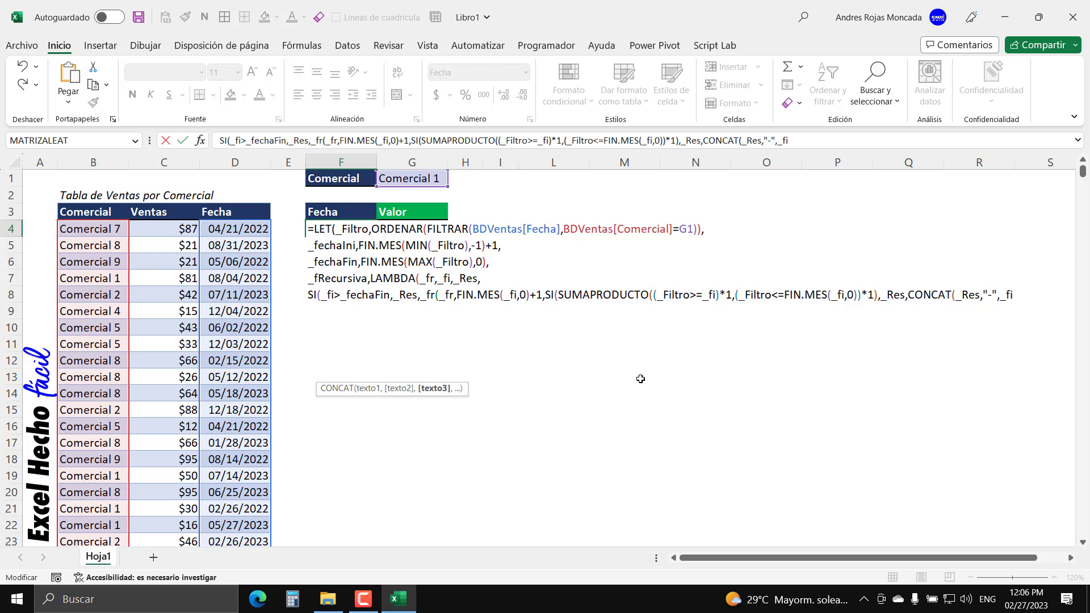
Close the CONCAT, inner SI, _fr, outer SI and LAMBDA parentheses, and start a new formula line for the next LET argument
{"action": "type", "text": ")))"}
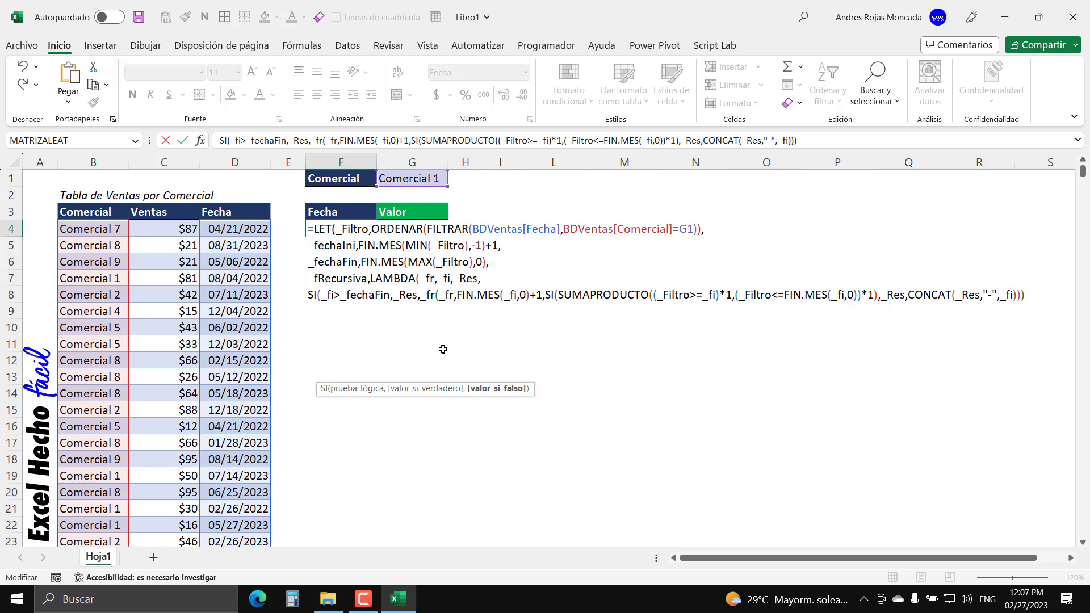
{"action": "type", "text": ")"}
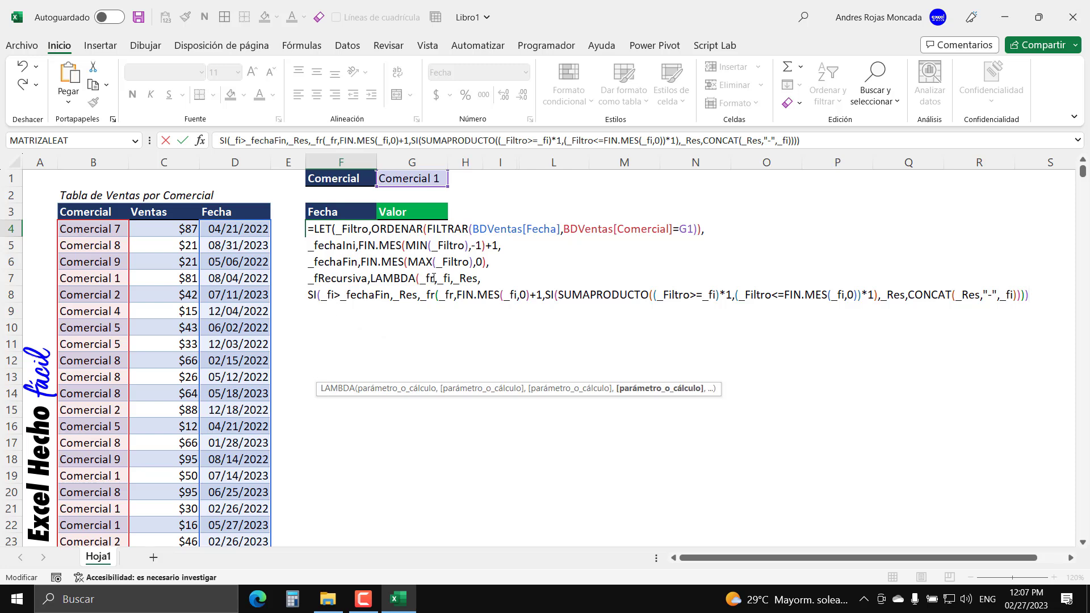
{"action": "type", "text": ")"}
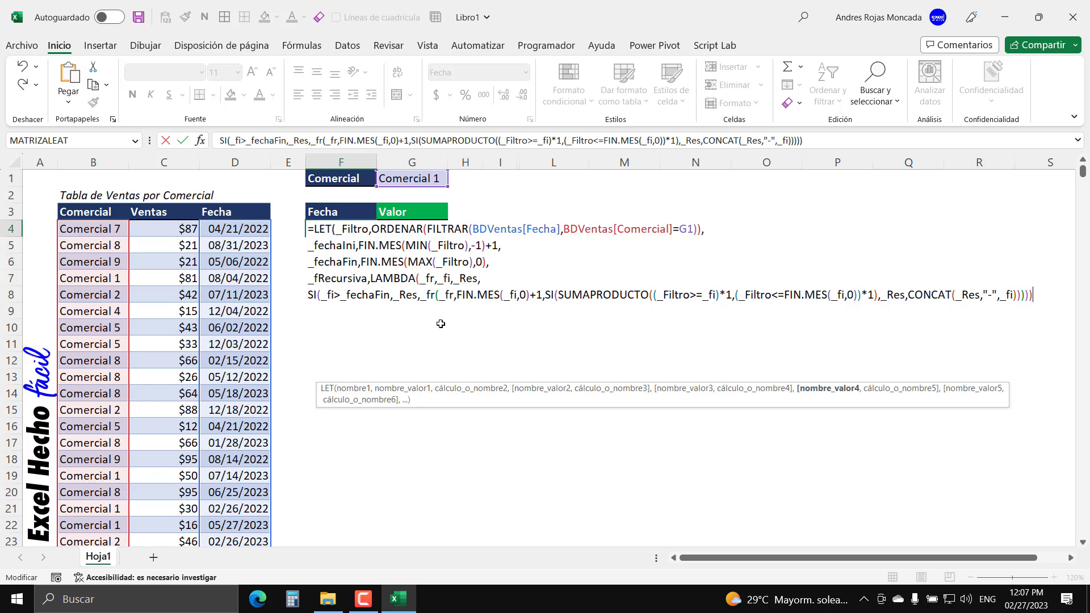
{"action": "type", "text": ","}
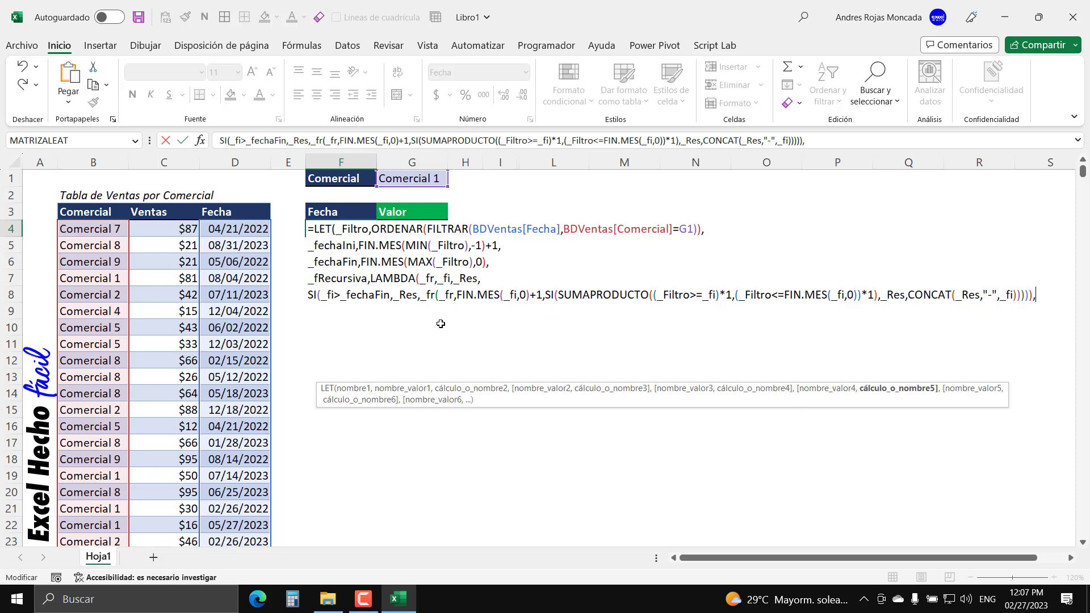
{"action": "key", "text": "alt+Return"}
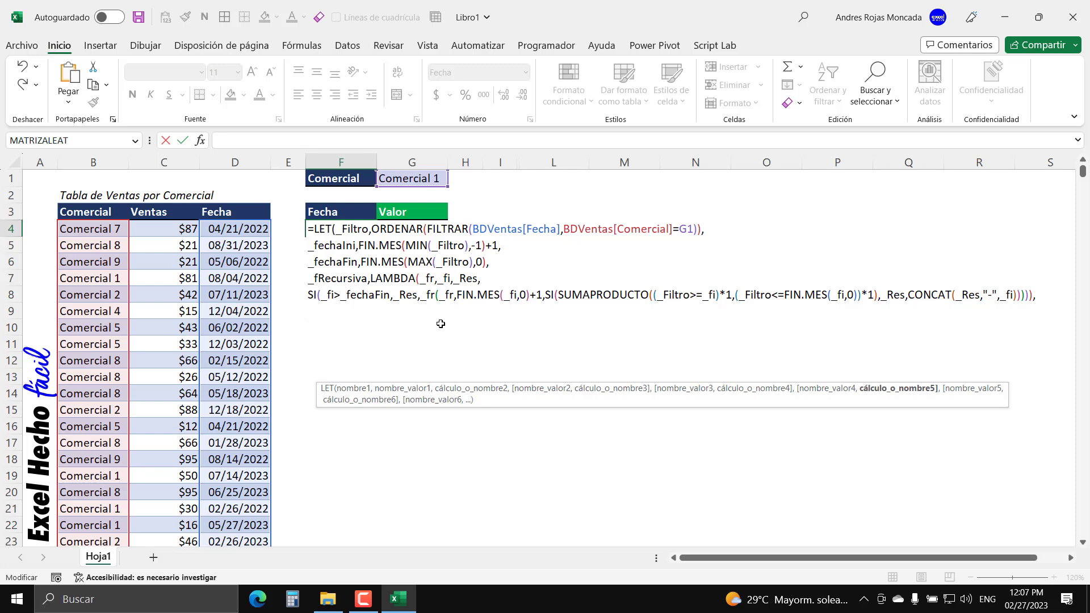
Begin a call to _fRecursiva on the new formula line, passing _fRecursiva itself as the first argument
{"action": "type", "text": "fre"}
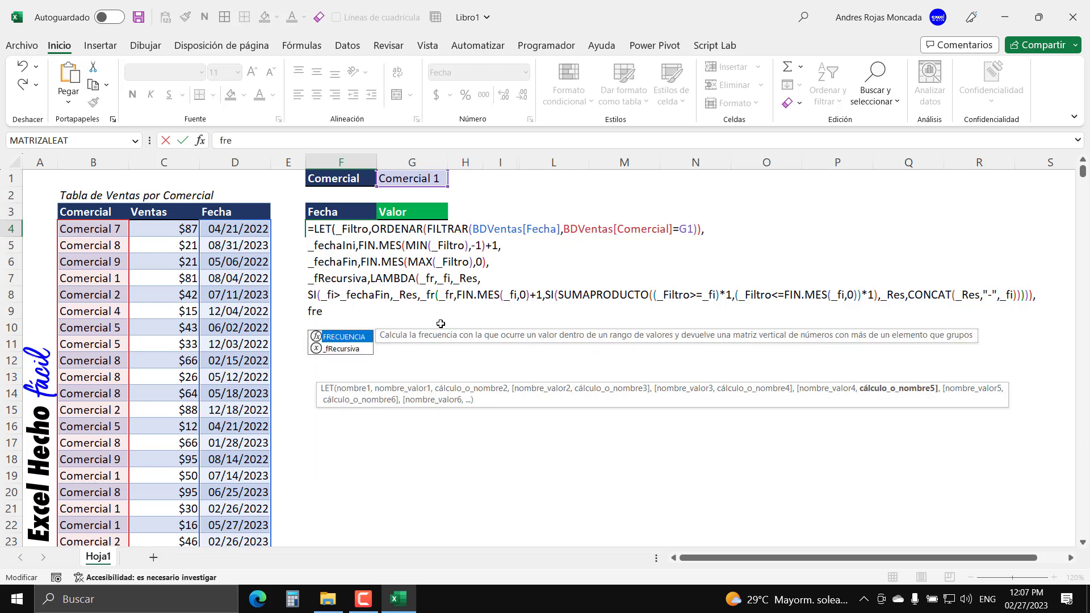
{"action": "key", "text": "Down"}
{"action": "key", "text": "Tab"}
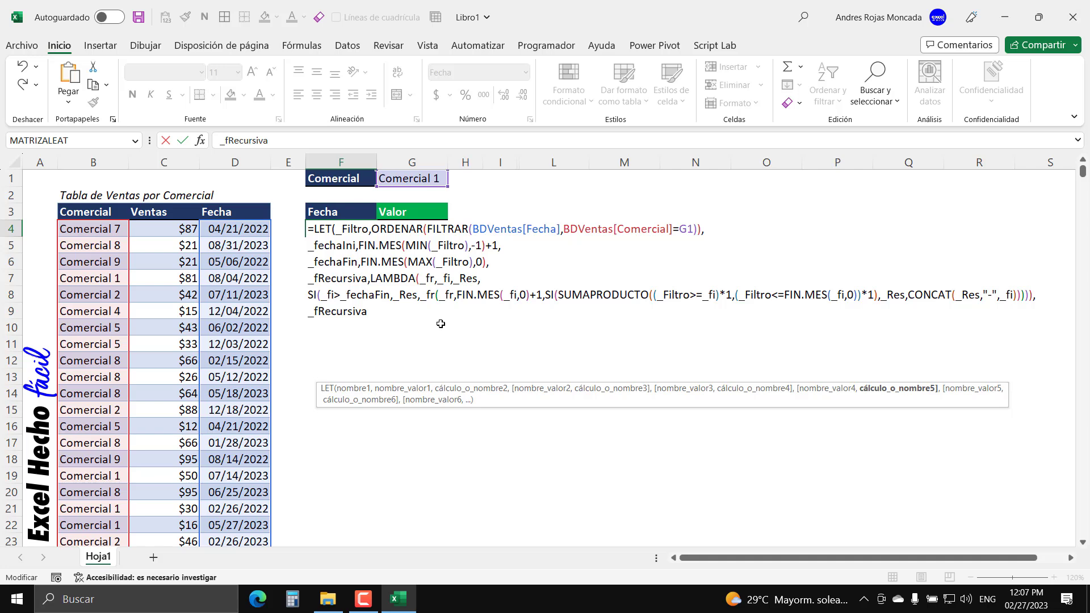
{"action": "type", "text": "(_fre"}
{"action": "key", "text": "Tab"}
{"action": "type", "text": ","}
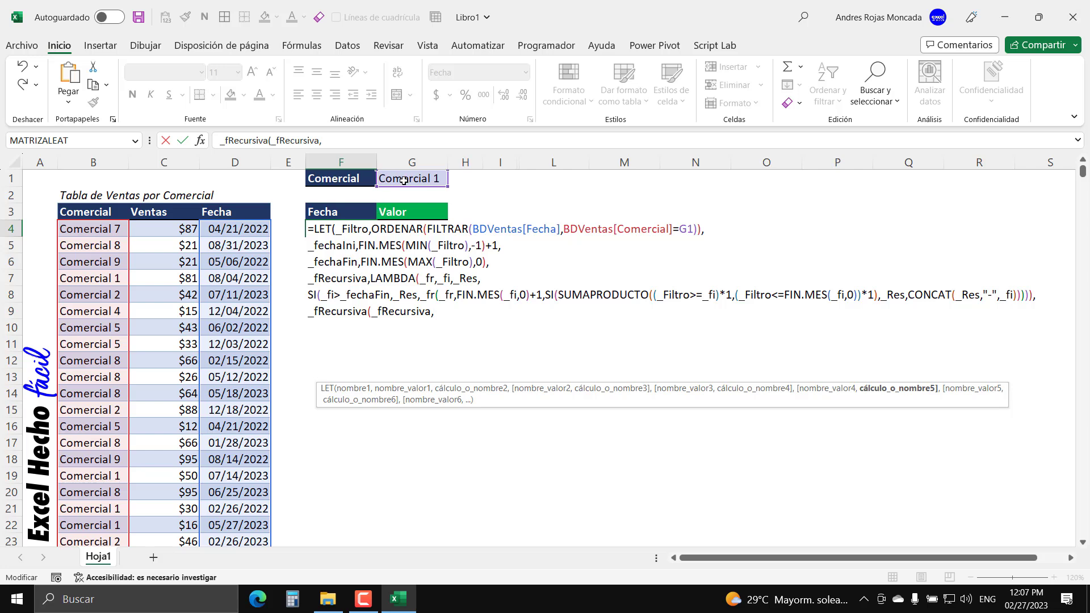
Pass _fechaIni as the second argument of the _fRecursiva call
{"action": "type", "text": "_fi"}
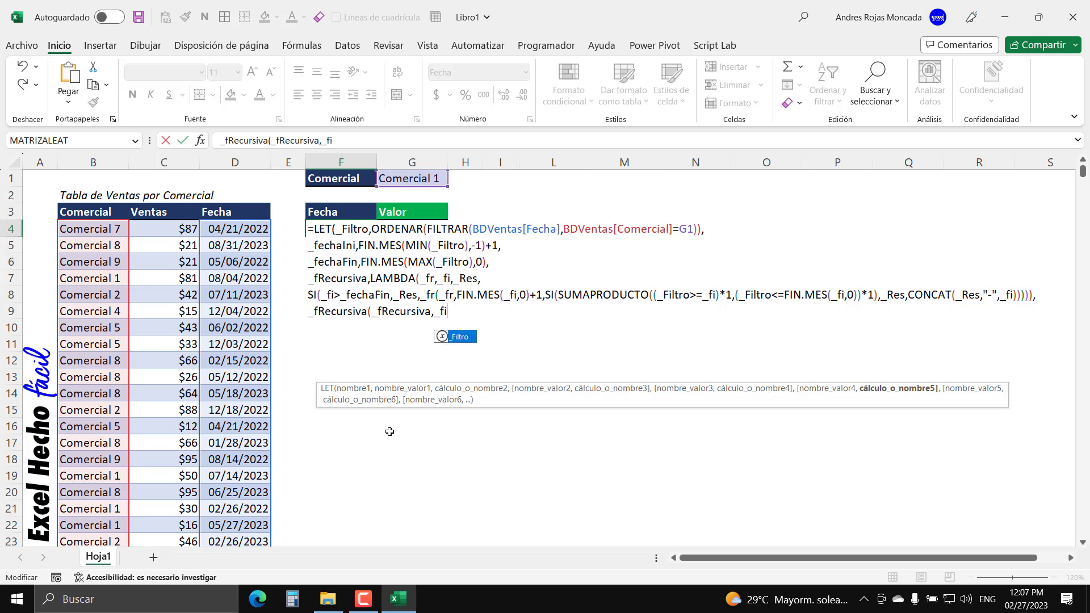
{"action": "key", "text": "BackSpace"}
{"action": "type", "text": "e"}
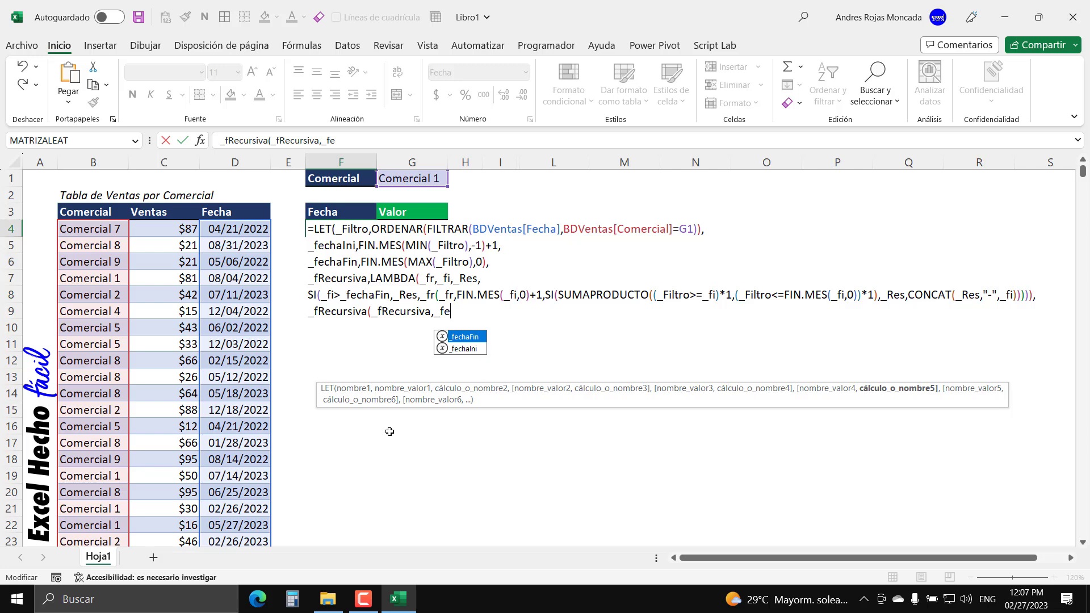
{"action": "key", "text": "Down"}
{"action": "key", "text": "Tab"}
{"action": "type", "text": ","}
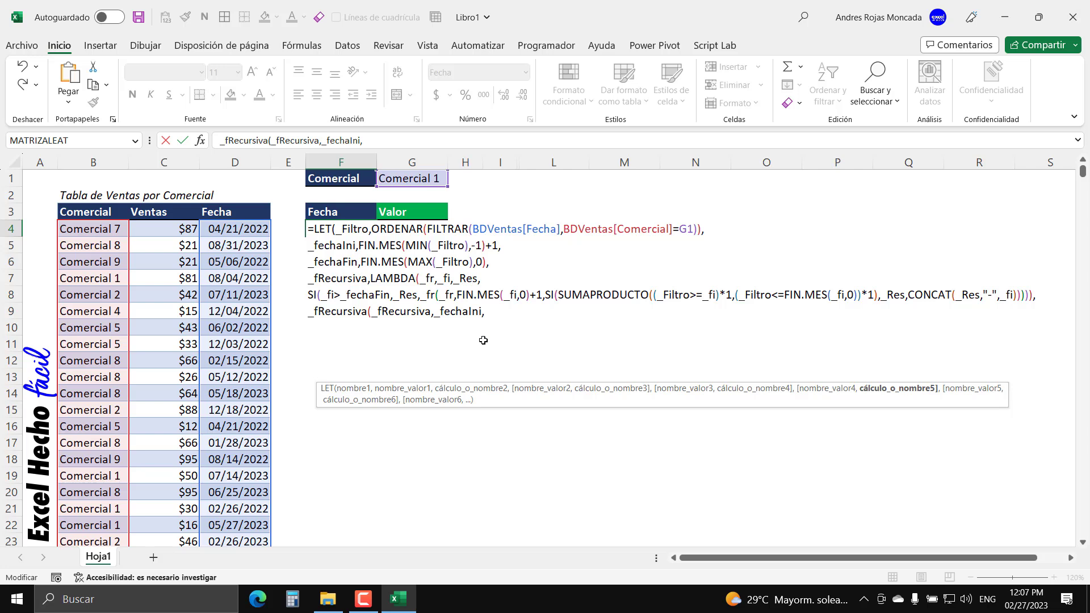
Pass an empty text "" as the last _fRecursiva argument, close the call and the LET, and enter the formula
{"action": "type", "text": "\"\")"}
{"action": "left_click", "coordinate": [870, 391]}
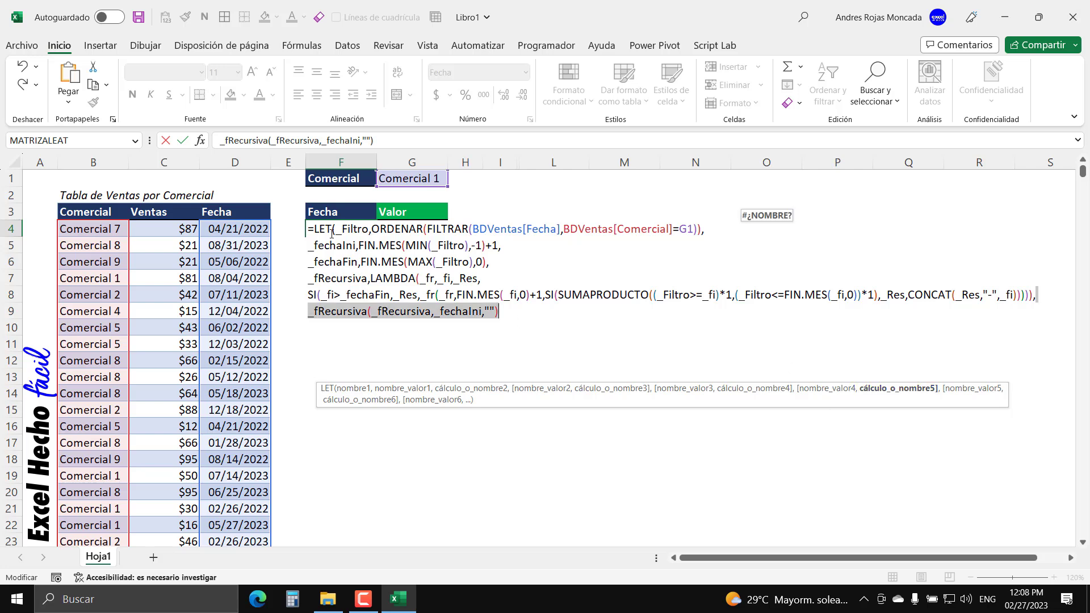
{"action": "left_click", "coordinate": [509, 309]}
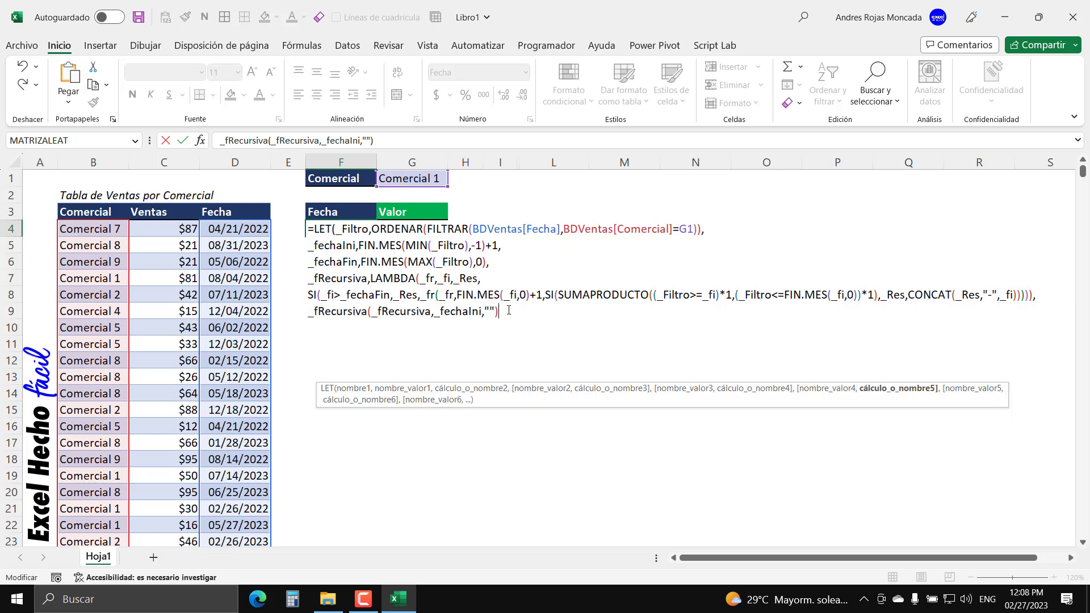
{"action": "type", "text": ")"}
{"action": "key", "text": "Return"}
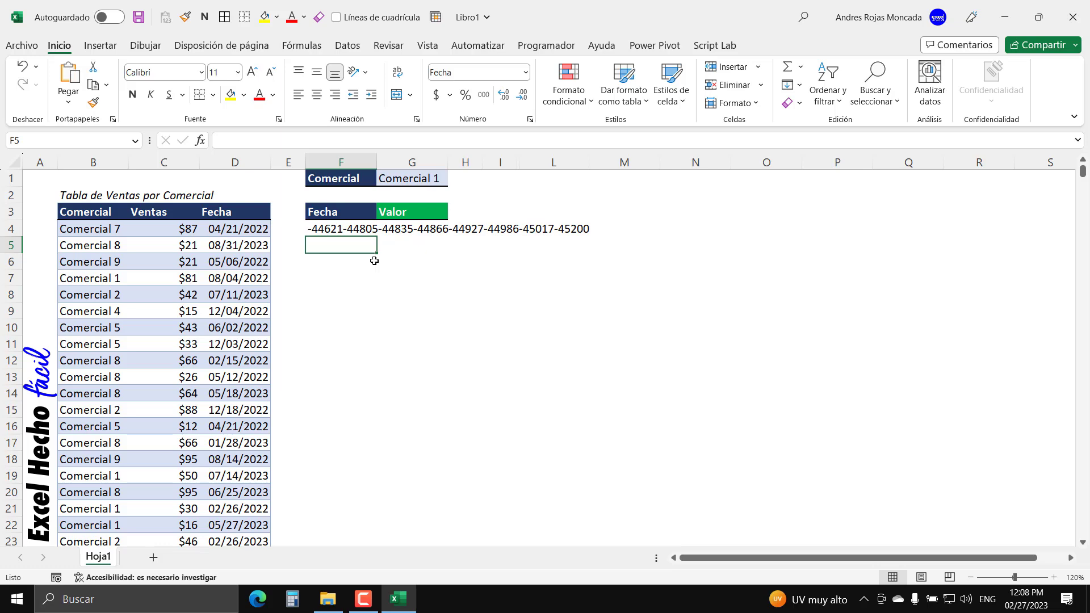
Reopen the F4 formula, remove the LET's closing parenthesis, and wrap the _fRecursiva call as the text argument of DIVIDIRTEXTO
{"action": "left_click", "coordinate": [338, 230]}
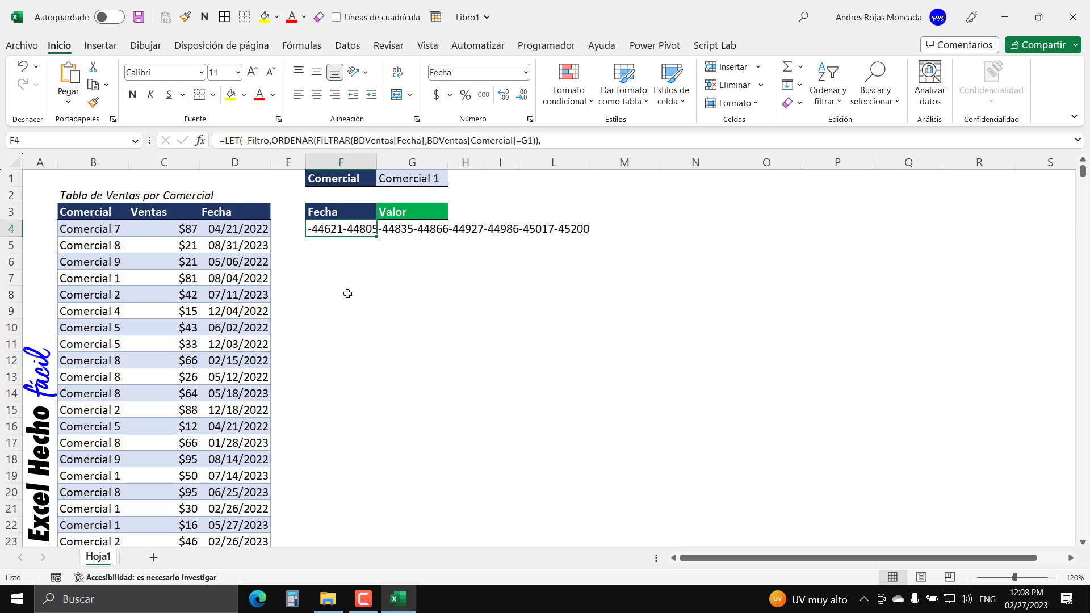
{"action": "key", "text": "F2"}
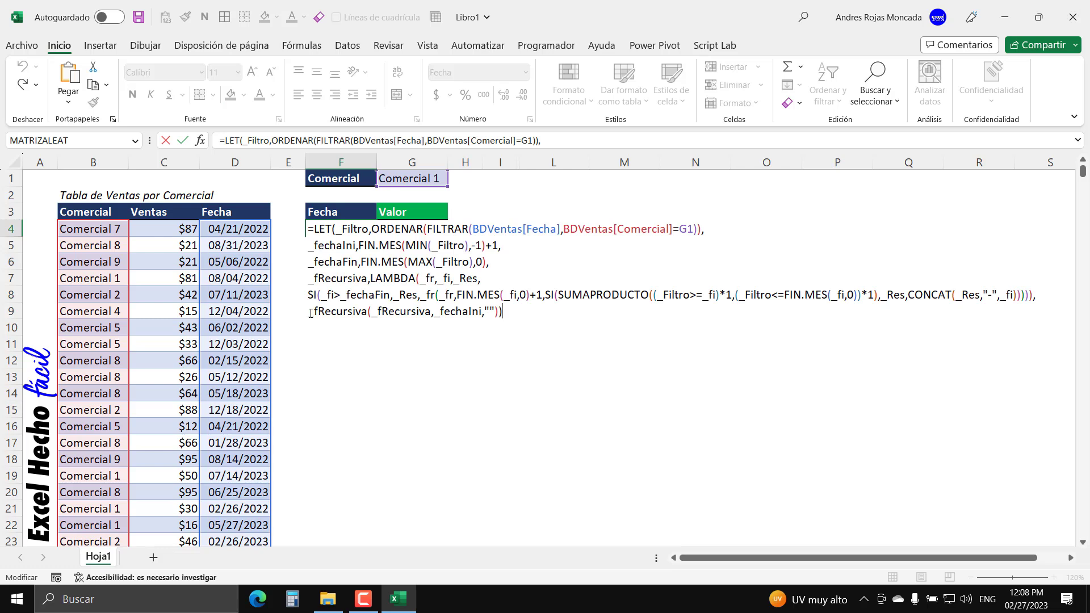
{"action": "key", "text": "BackSpace"}
{"action": "key", "text": "Home"}
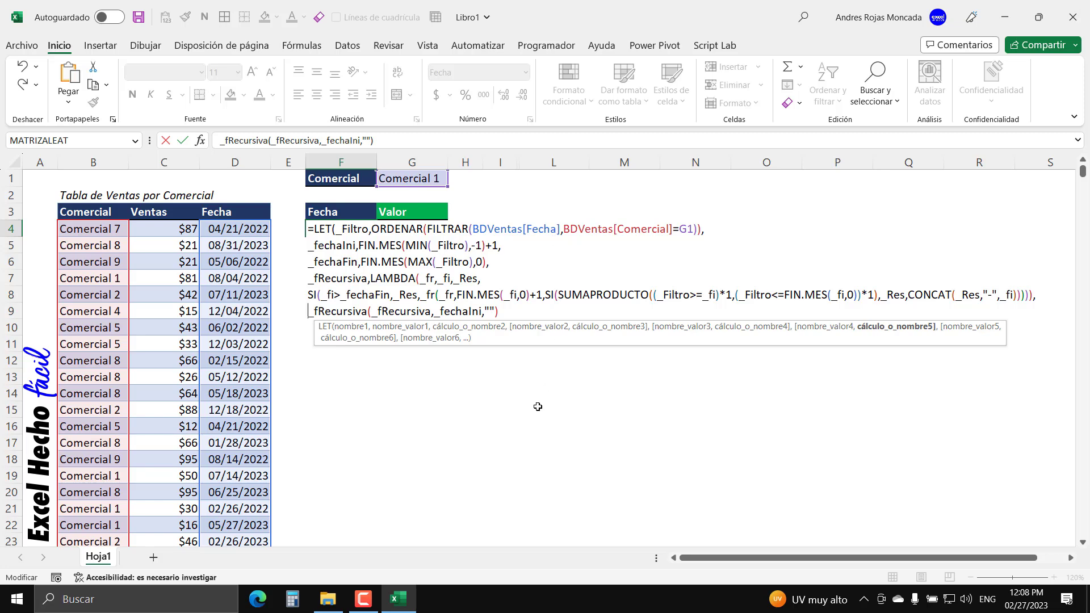
{"action": "type", "text": "di"}
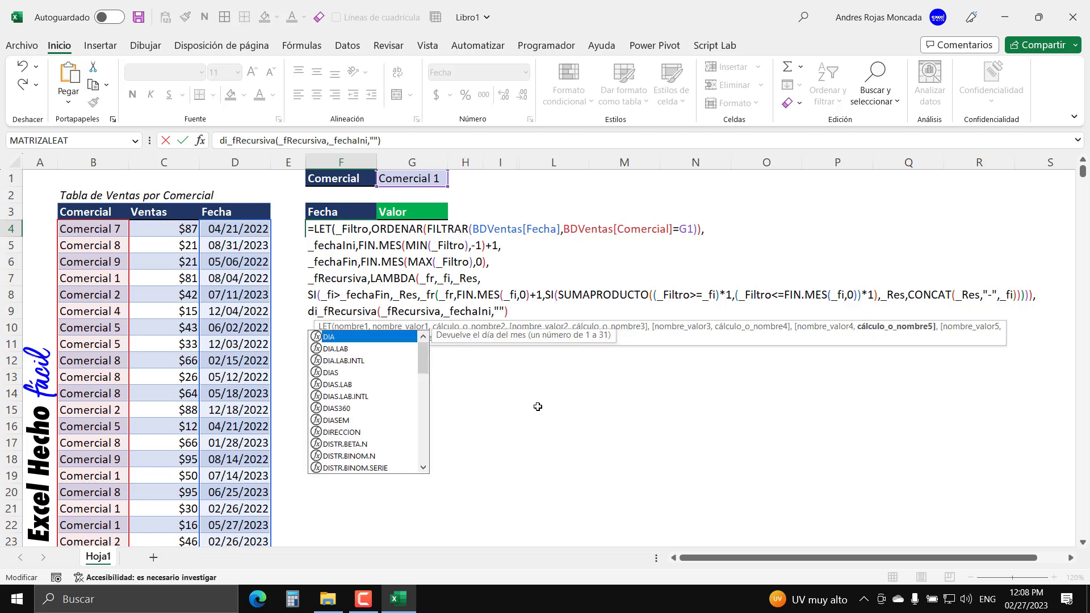
{"action": "type", "text": "vi"}
{"action": "key", "text": "Tab"}
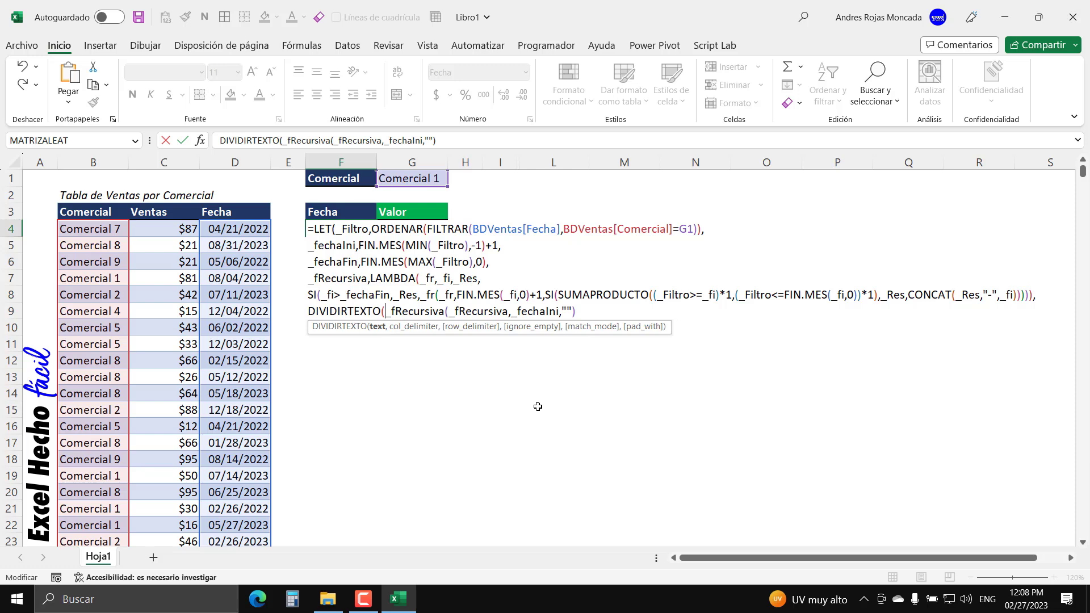
{"action": "left_click", "coordinate": [377, 326]}
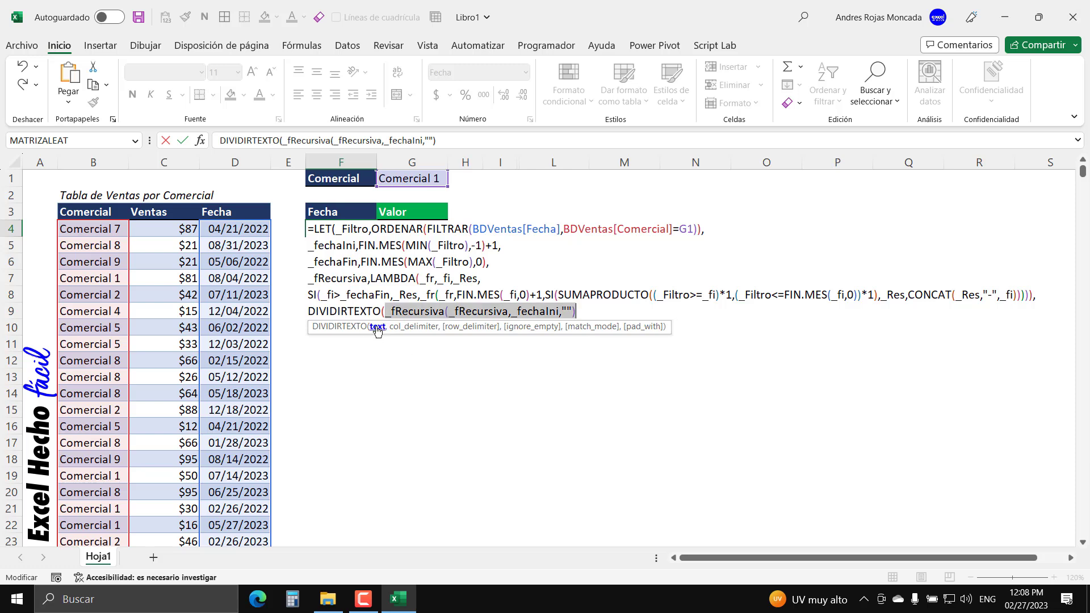
{"action": "left_click", "coordinate": [578, 311]}
{"action": "type", "text": ","}
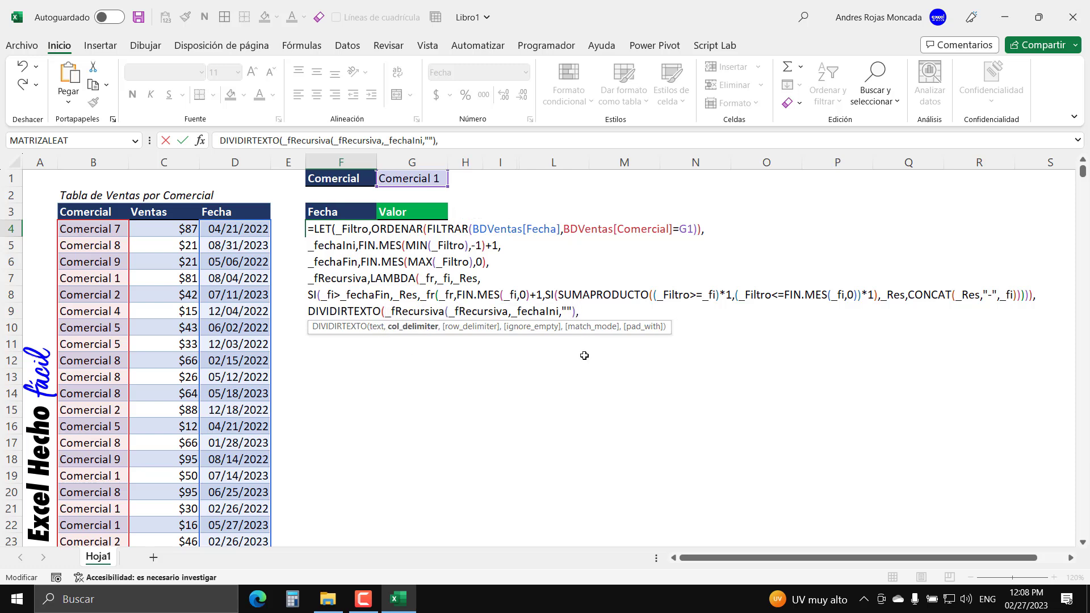
Skip DIVIDIRTEXTO's column delimiter, set the row delimiter to "-" and ignore_empty to VERDADERO, and enter the closed formula
{"action": "type", "text": ",\"-"}
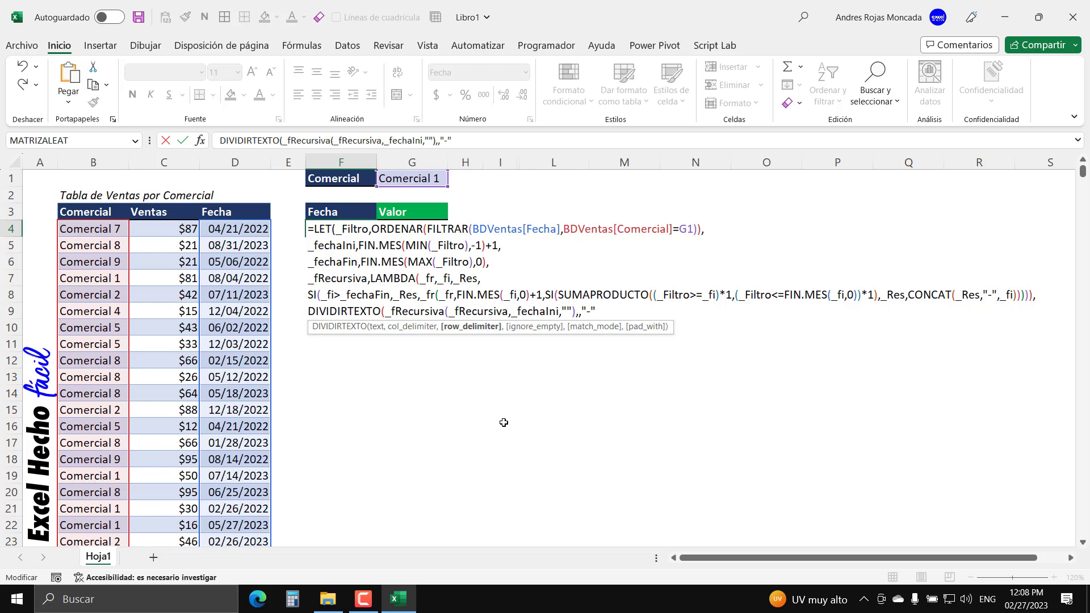
{"action": "type", "text": ","}
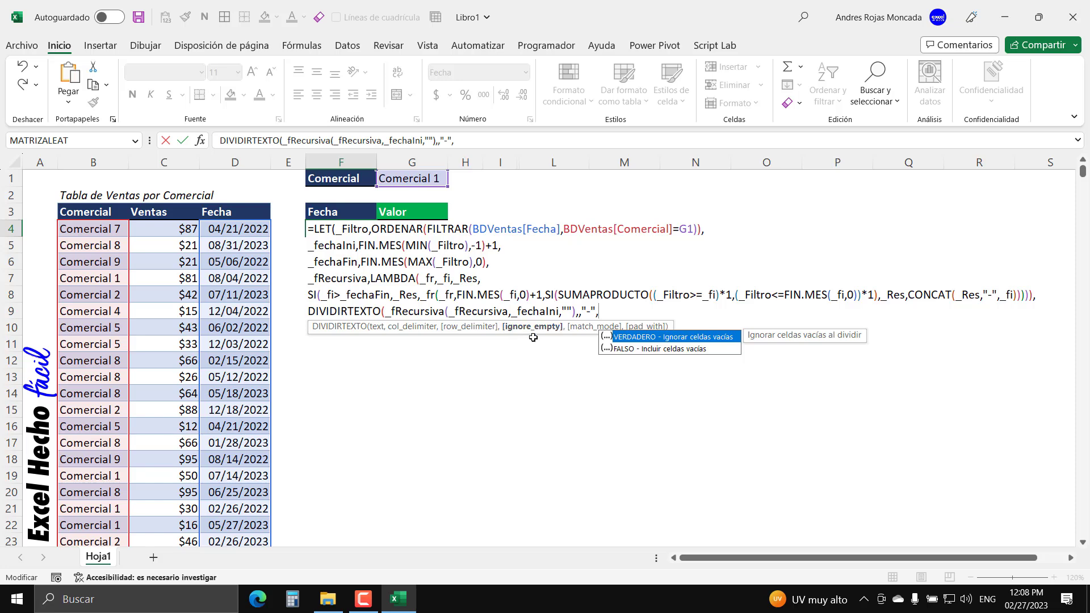
{"action": "double_click", "coordinate": [652, 338]}
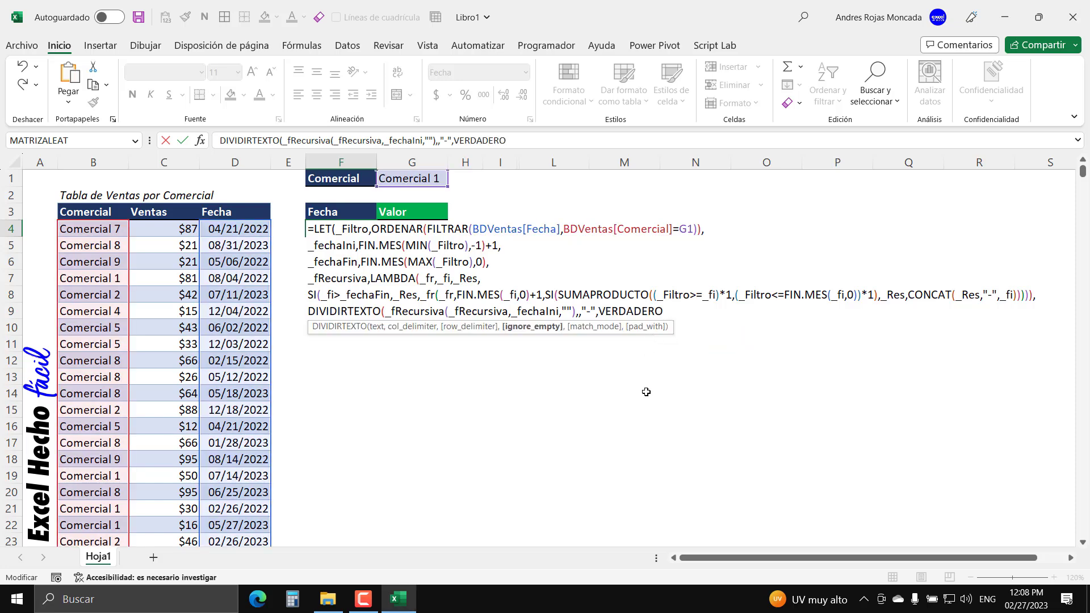
{"action": "type", "text": "))"}
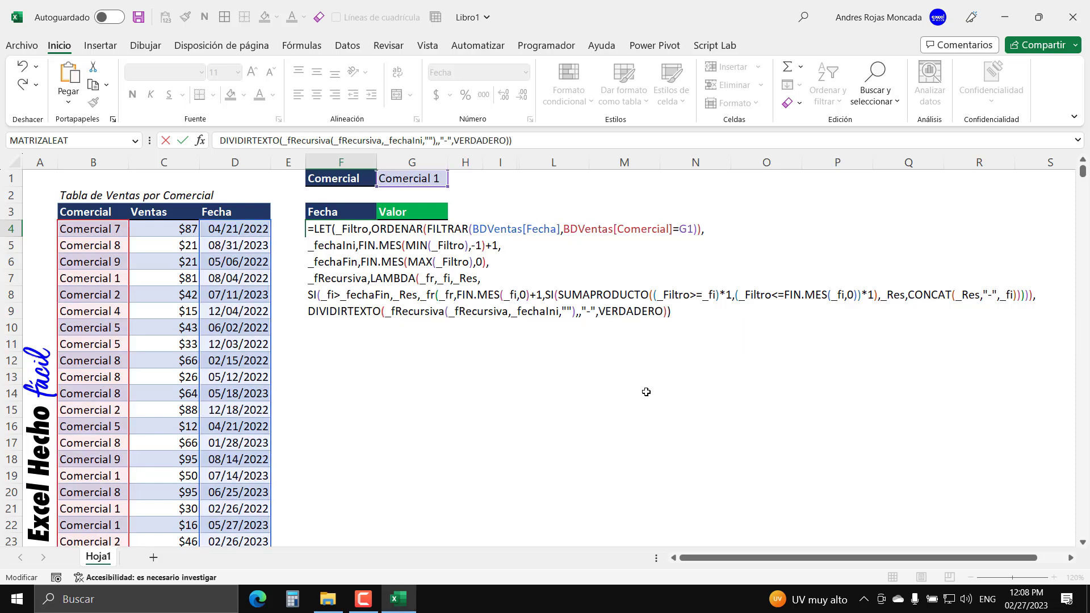
{"action": "key", "text": "Return"}
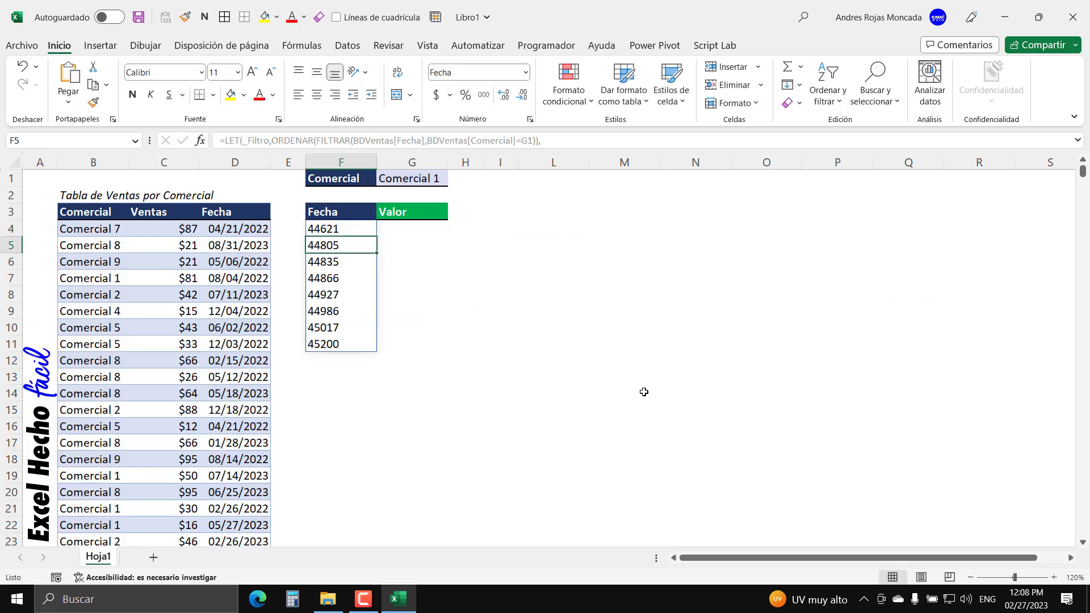
Multiply the DIVIDIRTEXTO result in the F4 formula by 1 to convert the split texts into dates
{"action": "left_click_drag", "start_coordinate": [328, 229], "coordinate": [332, 345]}
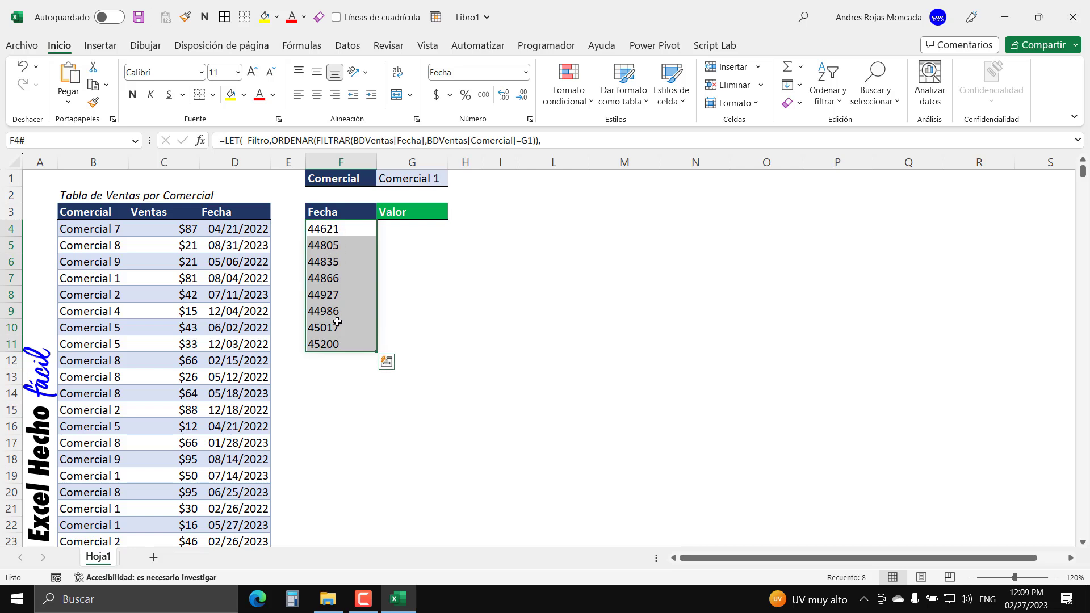
{"action": "left_click", "coordinate": [336, 229]}
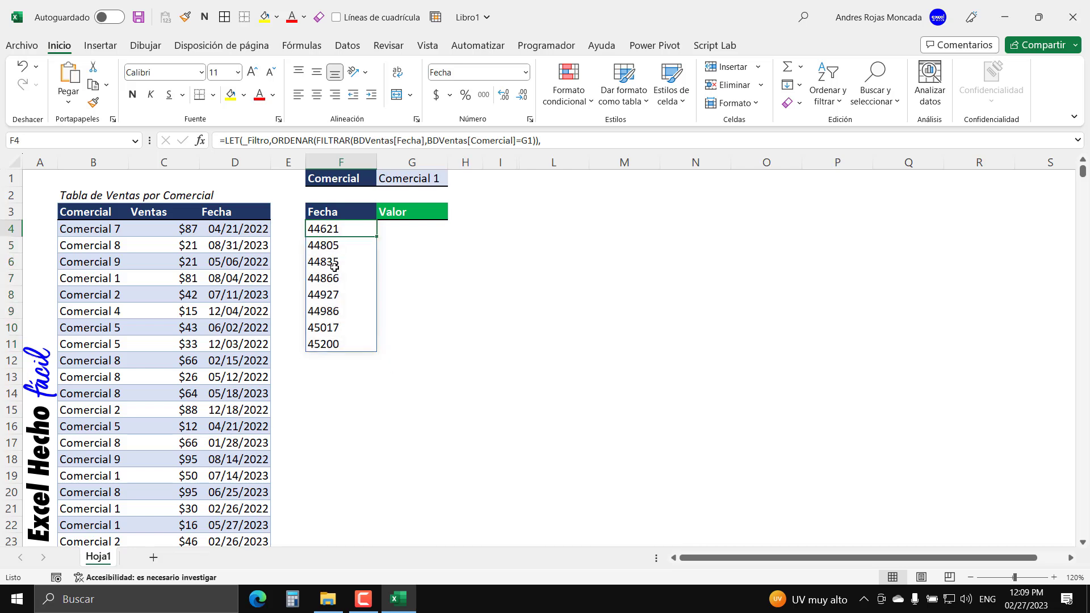
{"action": "key", "text": "F2"}
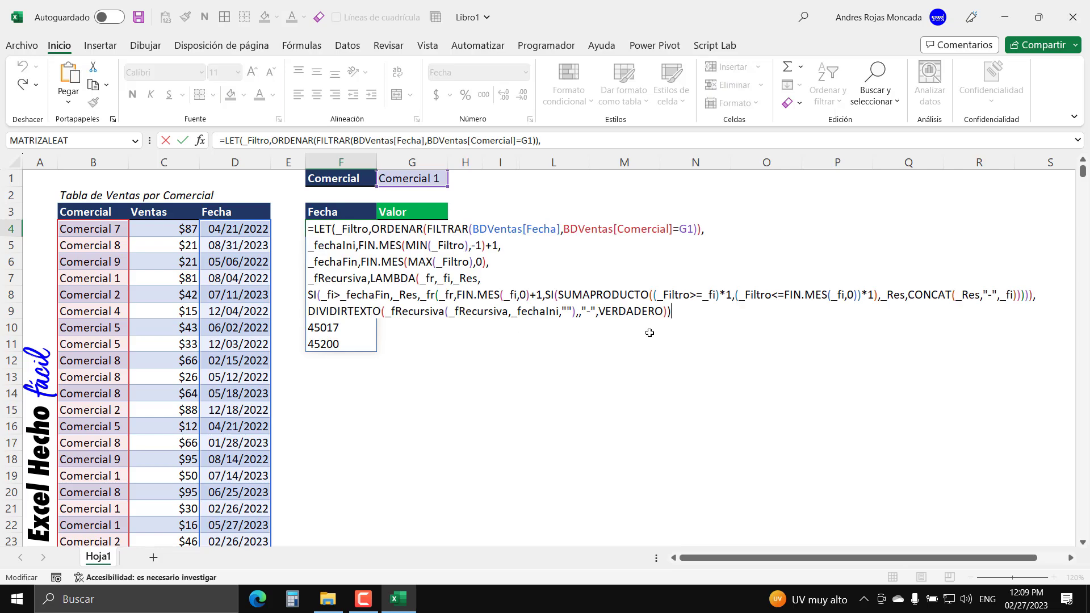
{"action": "left_click_drag", "start_coordinate": [668, 313], "coordinate": [308, 312]}
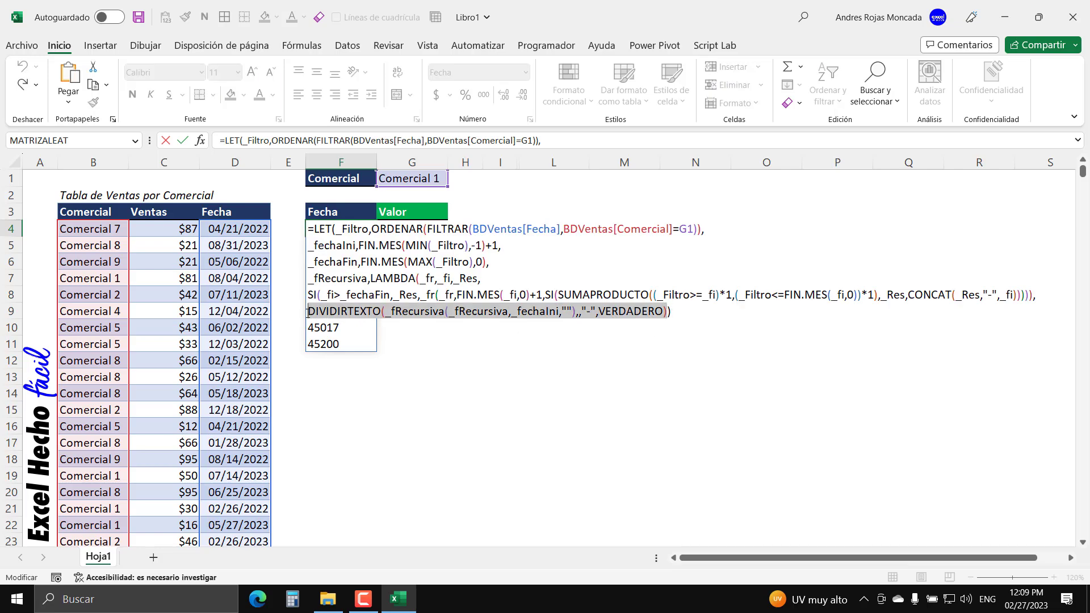
{"action": "left_click", "coordinate": [669, 311]}
{"action": "type", "text": "*1"}
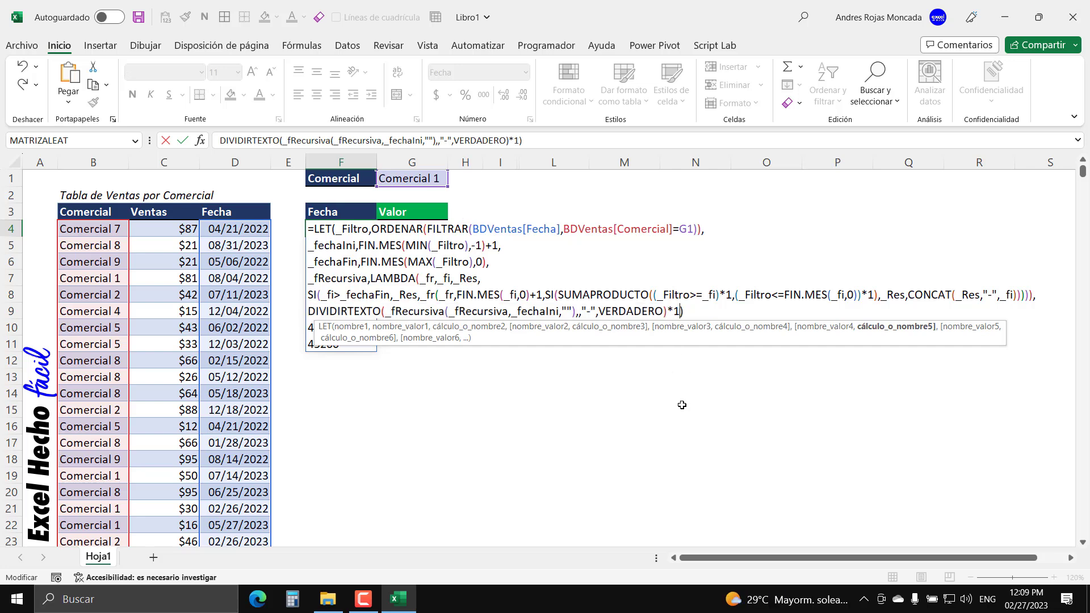
{"action": "key", "text": "Right"}
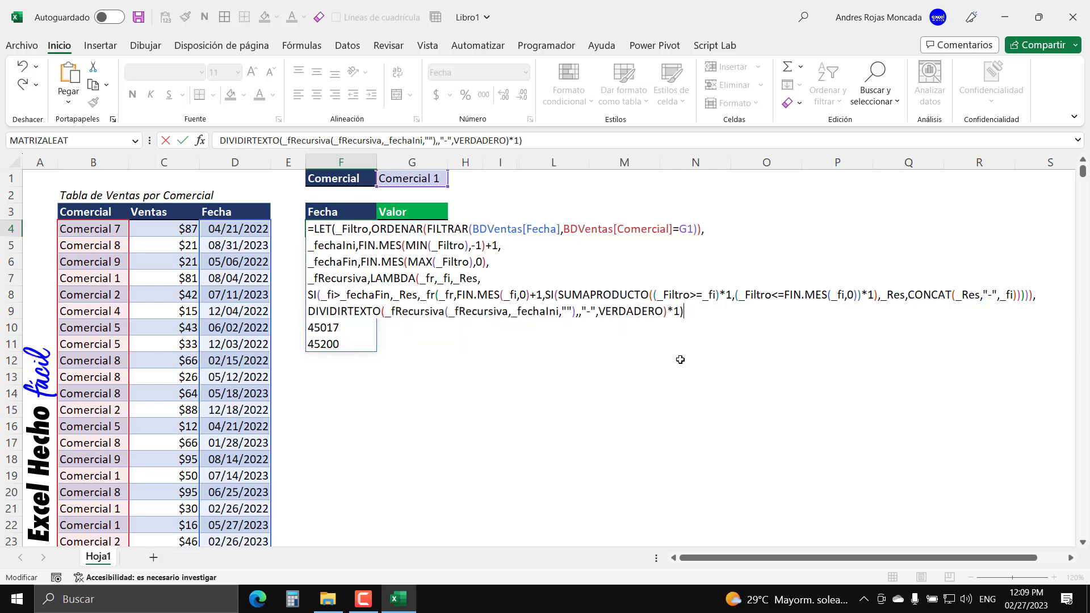
{"action": "key", "text": "Return"}
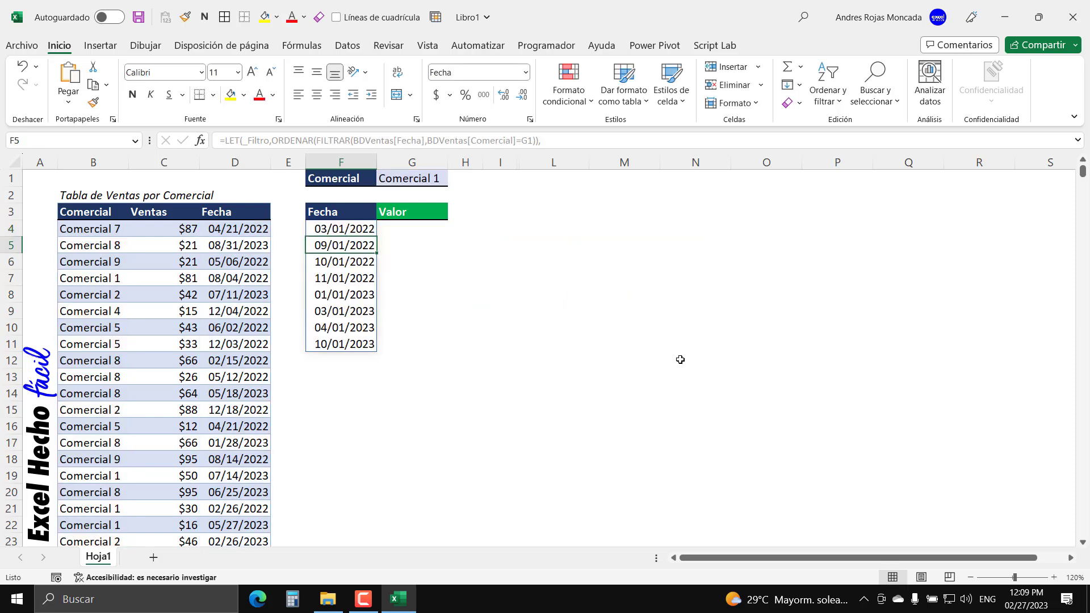
Test the Fecha list with Comercial 6 and Comercial 9 in G1, and set the salesperson back to Comercial 1
{"action": "left_click_drag", "start_coordinate": [368, 230], "coordinate": [351, 338]}
{"action": "left_click", "coordinate": [331, 234]}
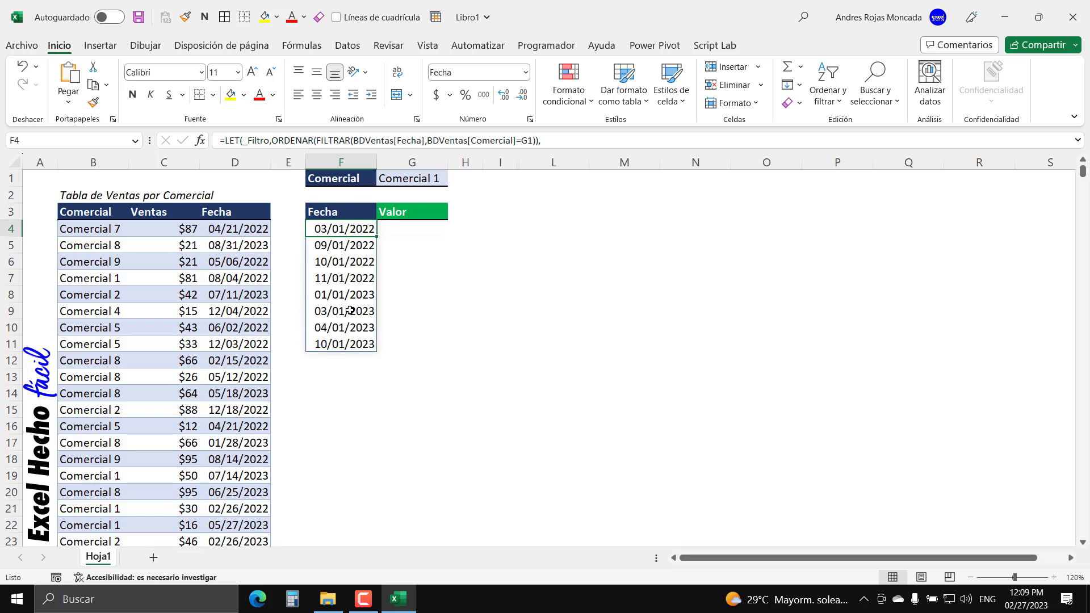
{"action": "left_click", "coordinate": [422, 182]}
{"action": "left_click", "coordinate": [455, 179]}
{"action": "left_click", "coordinate": [420, 253]}
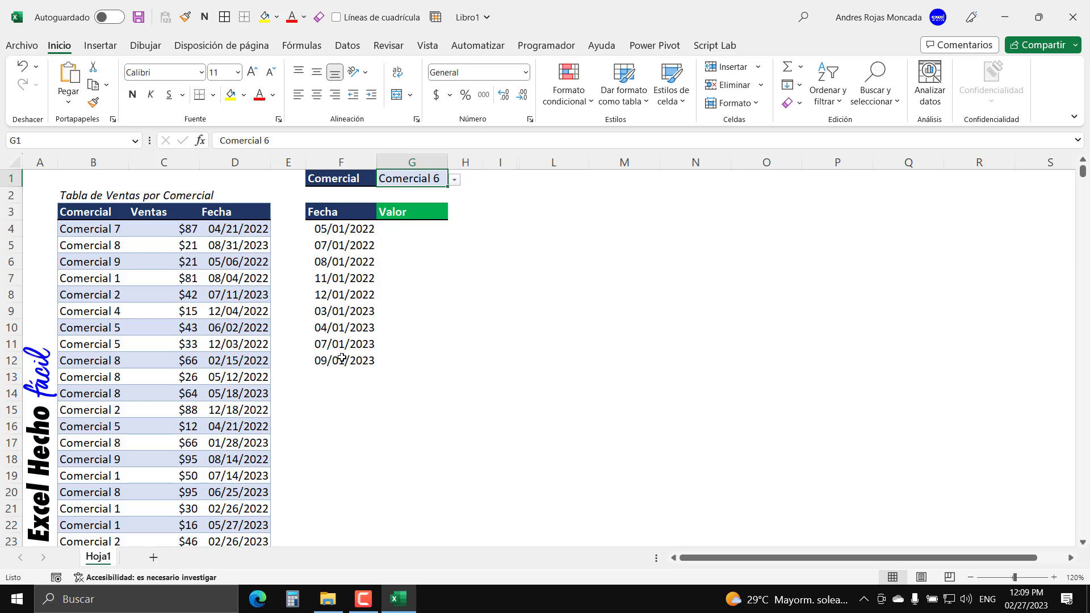
{"action": "left_click", "coordinate": [454, 179]}
{"action": "left_click", "coordinate": [409, 289]}
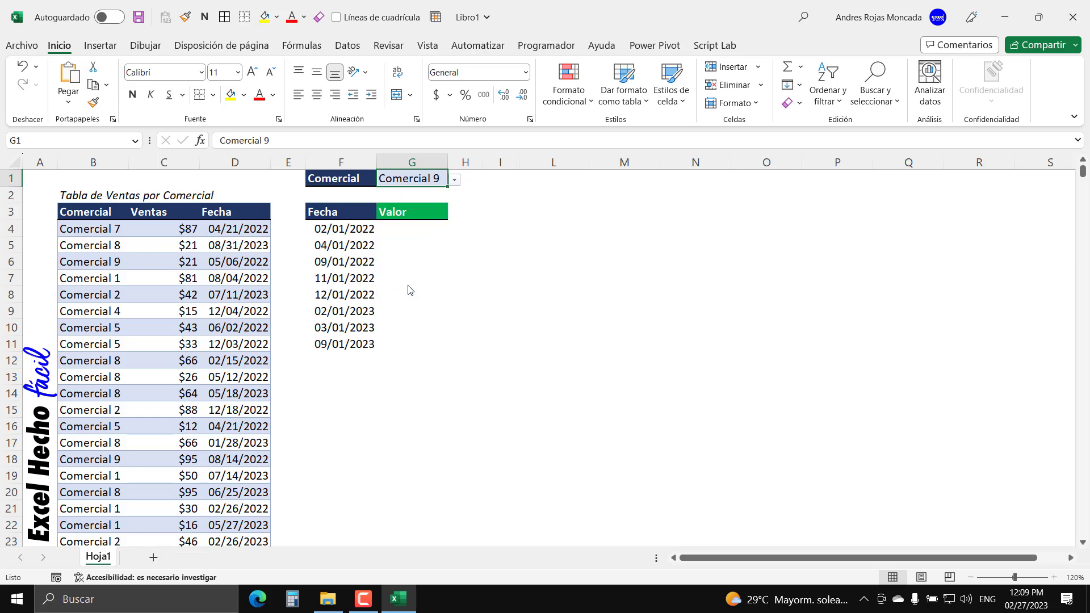
{"action": "left_click", "coordinate": [455, 179]}
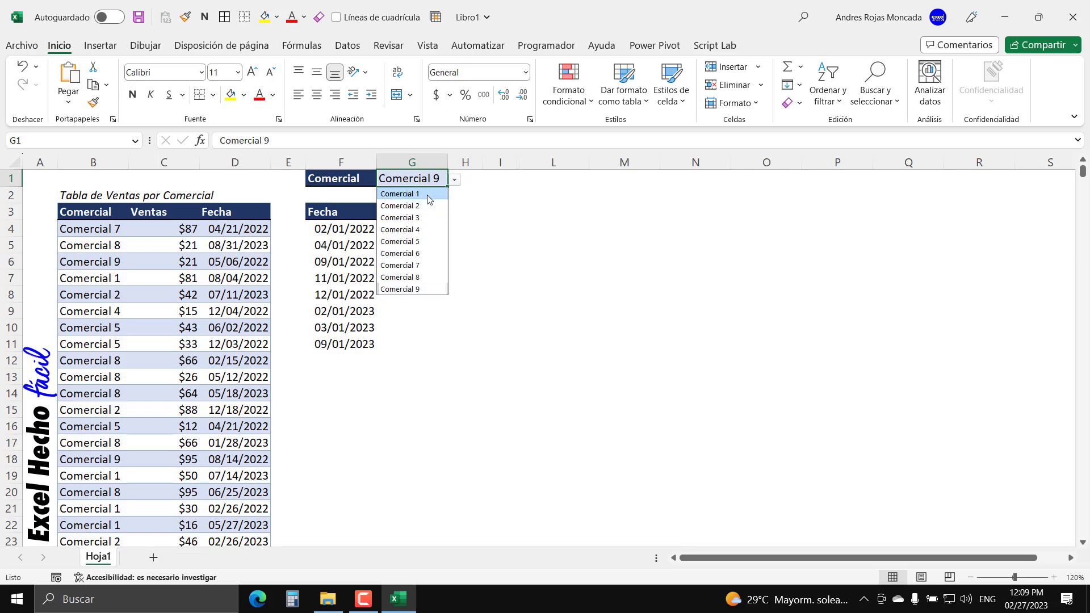
{"action": "left_click", "coordinate": [427, 195]}
Start a SUMAR.SI.CONJUNTO formula in G4 with BDVentas[Ventas] as the sum range
{"action": "left_click", "coordinate": [416, 225]}
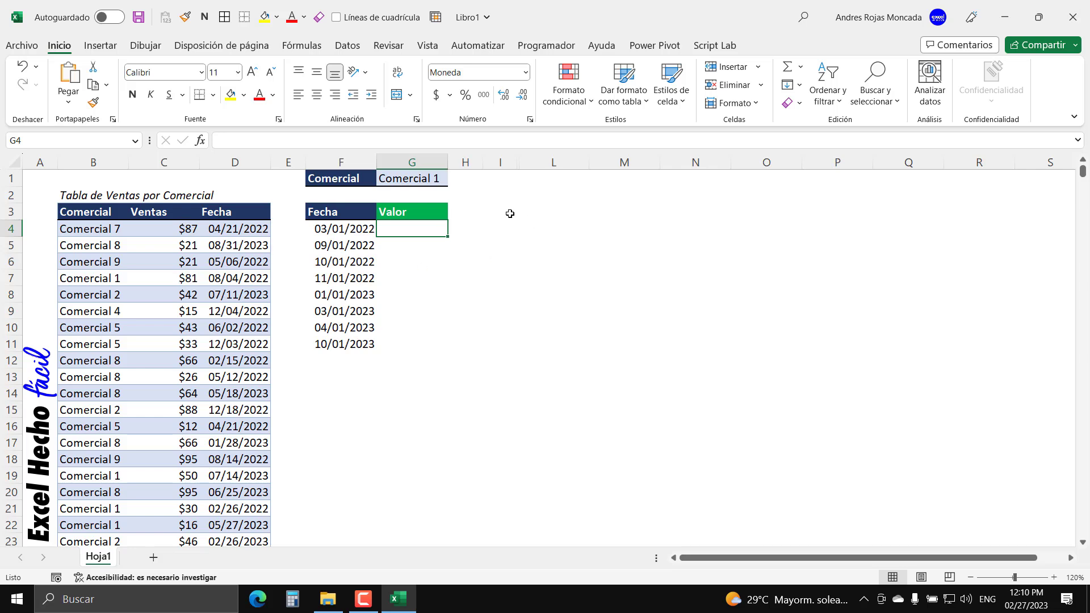
{"action": "type", "text": "=sum"}
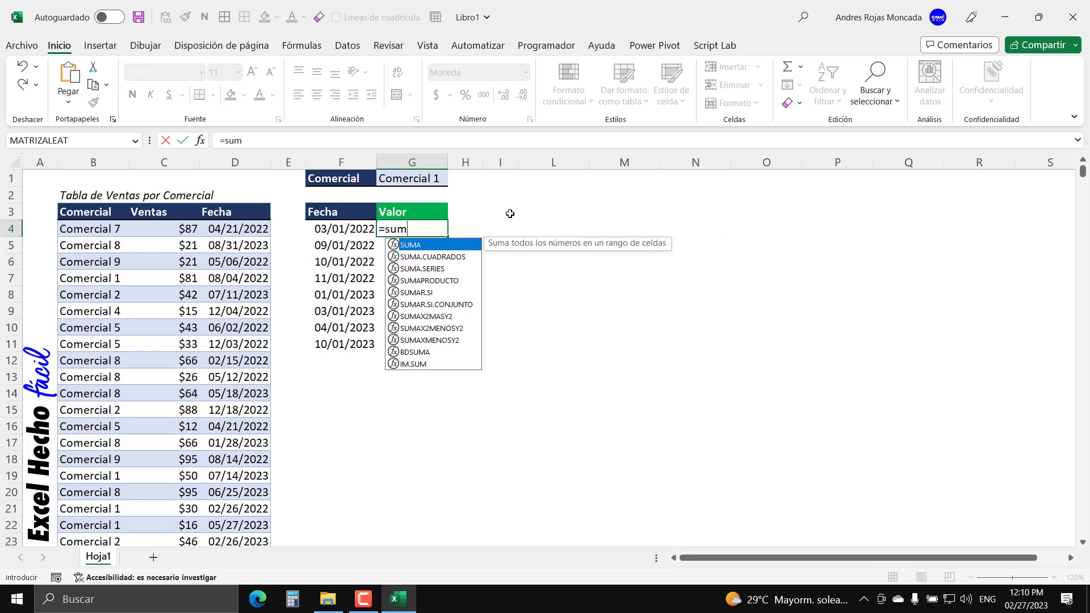
{"action": "key", "text": "Down"}
{"action": "key", "text": "Down"}
{"action": "key", "text": "Down"}
{"action": "key", "text": "Down"}
{"action": "key", "text": "Down"}
{"action": "key", "text": "Tab"}
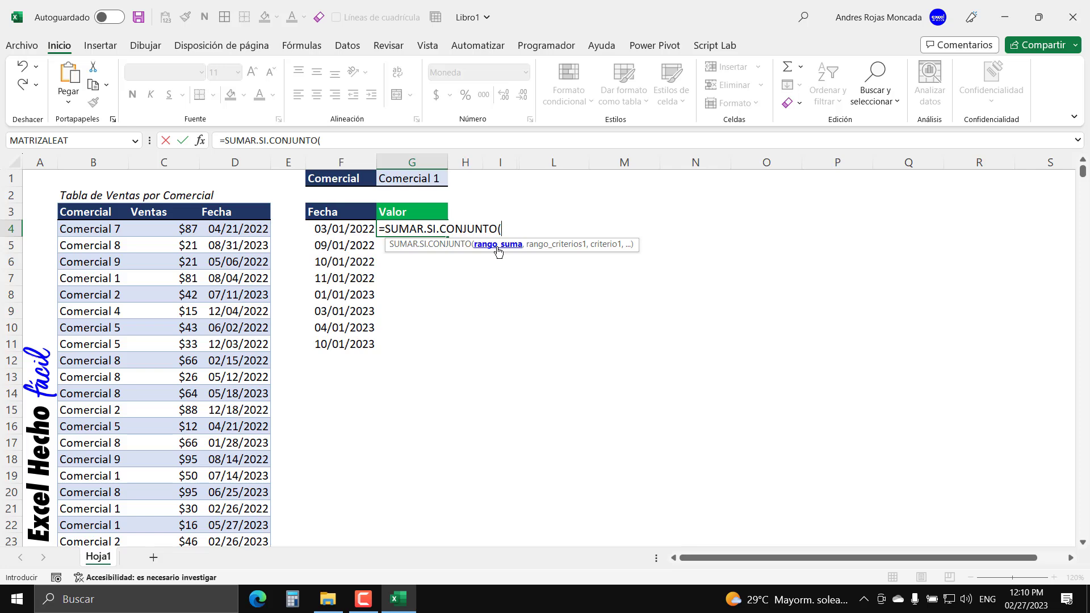
{"action": "left_click", "coordinate": [173, 205]}
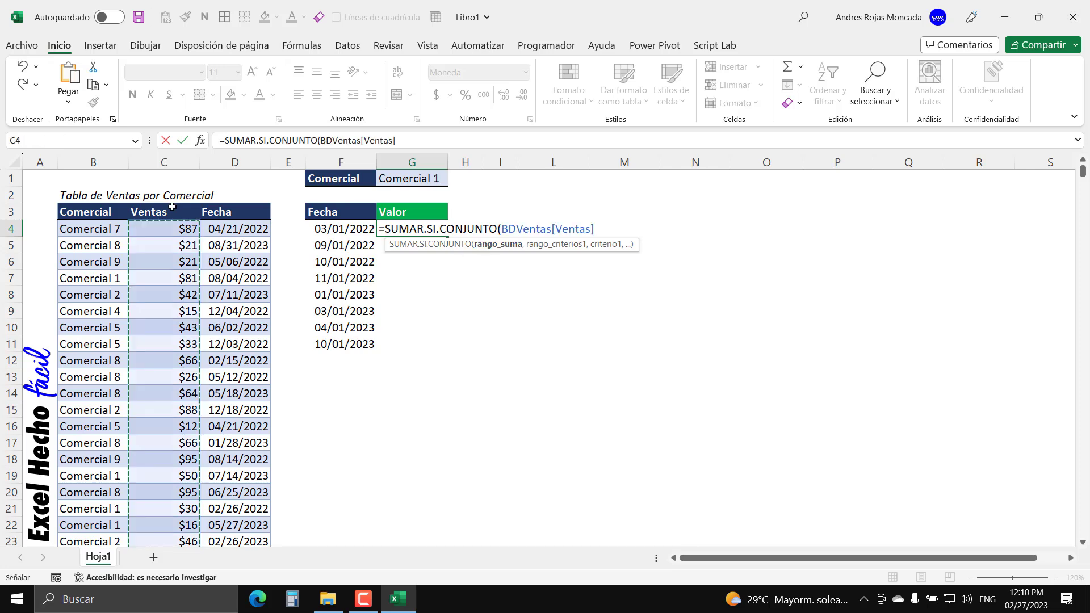
Add the first criterion to the G4 SUMAR.SI.CONJUNTO formula: BDVentas[Fecha] with ">="&F4#
{"action": "type", "text": ","}
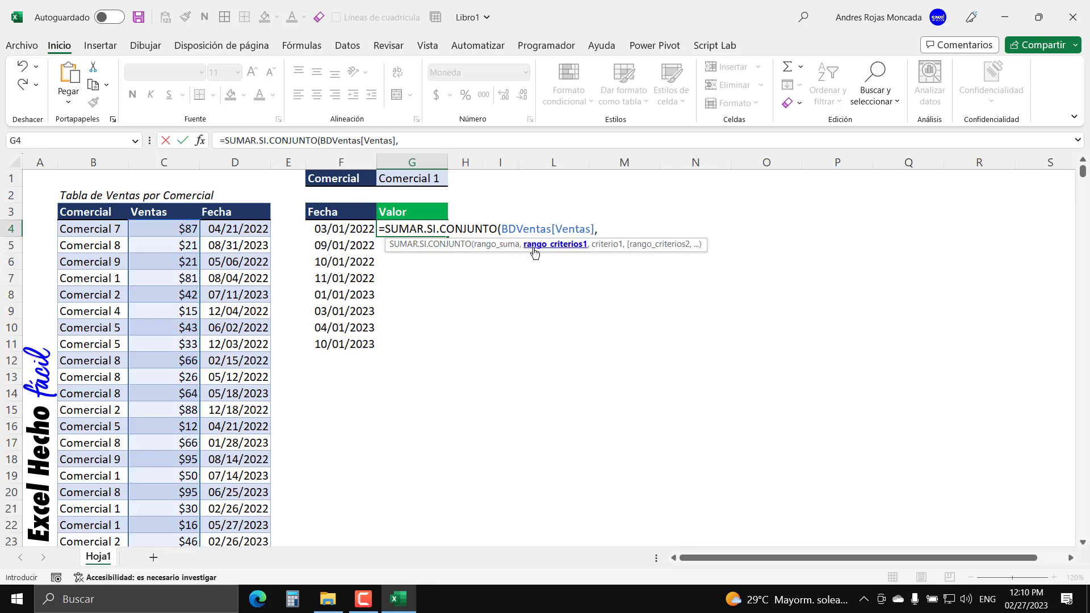
{"action": "left_click", "coordinate": [245, 205]}
{"action": "type", "text": ",\">="}
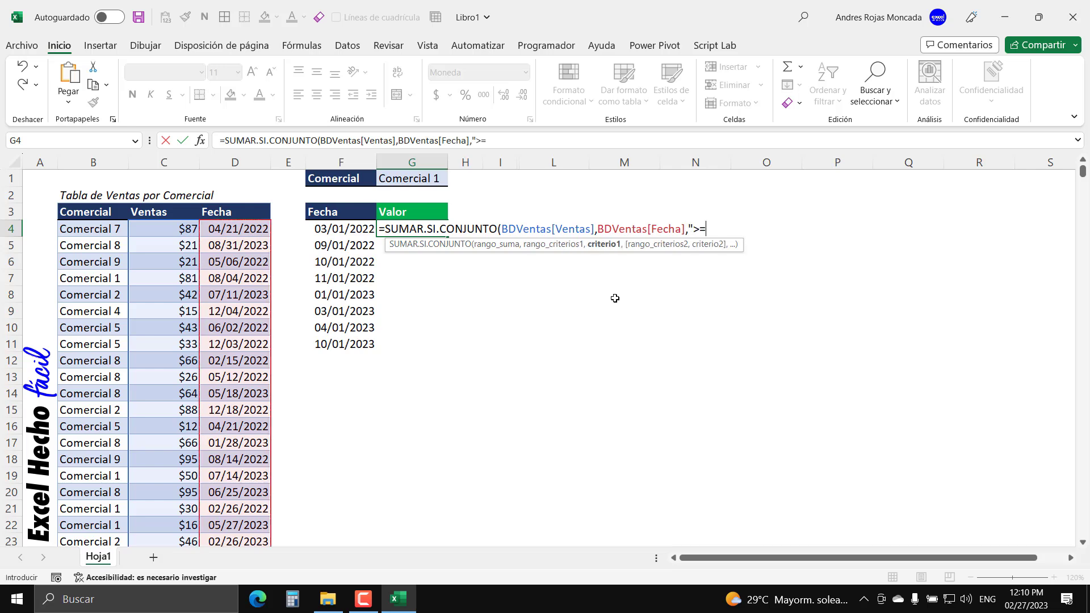
{"action": "type", "text": "\"&"}
{"action": "left_click_drag", "start_coordinate": [353, 230], "coordinate": [347, 343]}
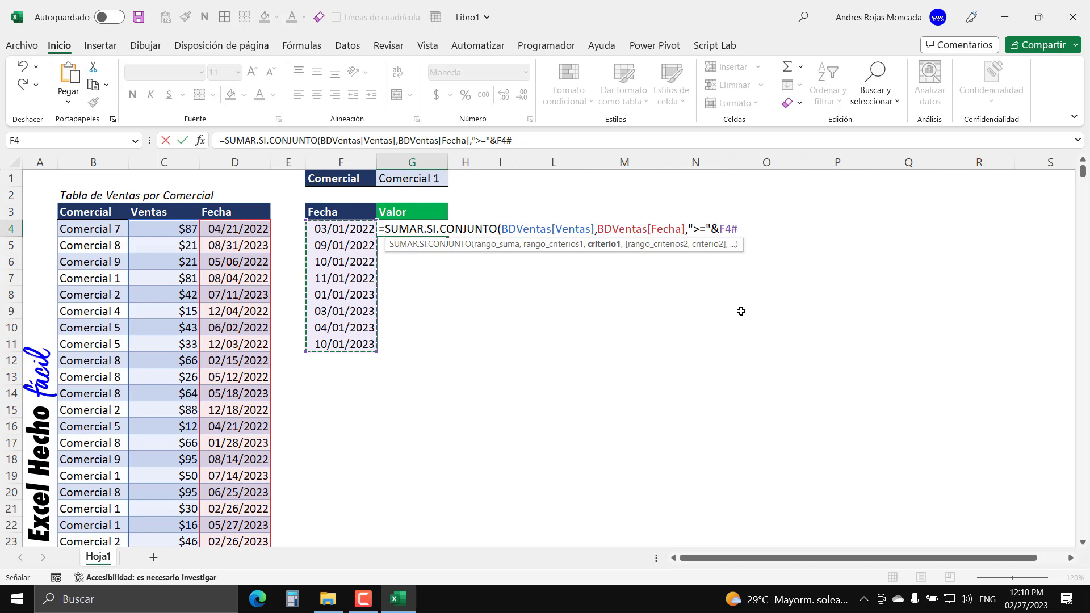
Add the second criterion to the G4 formula: BDVentas[Fecha] with "<="&FIN.MES(F4#,0)
{"action": "type", "text": ","}
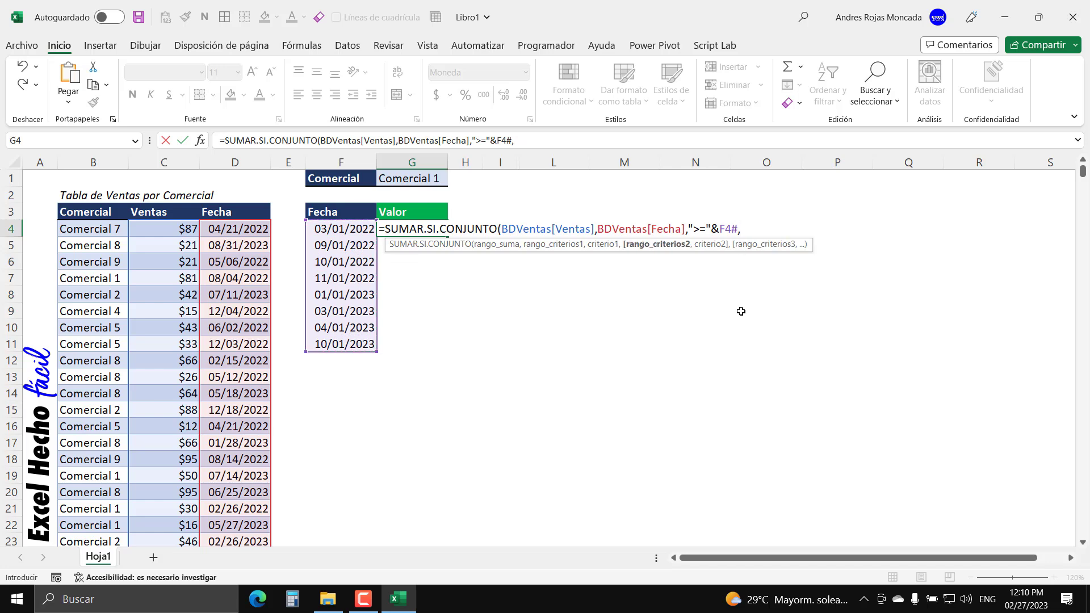
{"action": "left_click", "coordinate": [246, 211]}
{"action": "type", "text": ","}
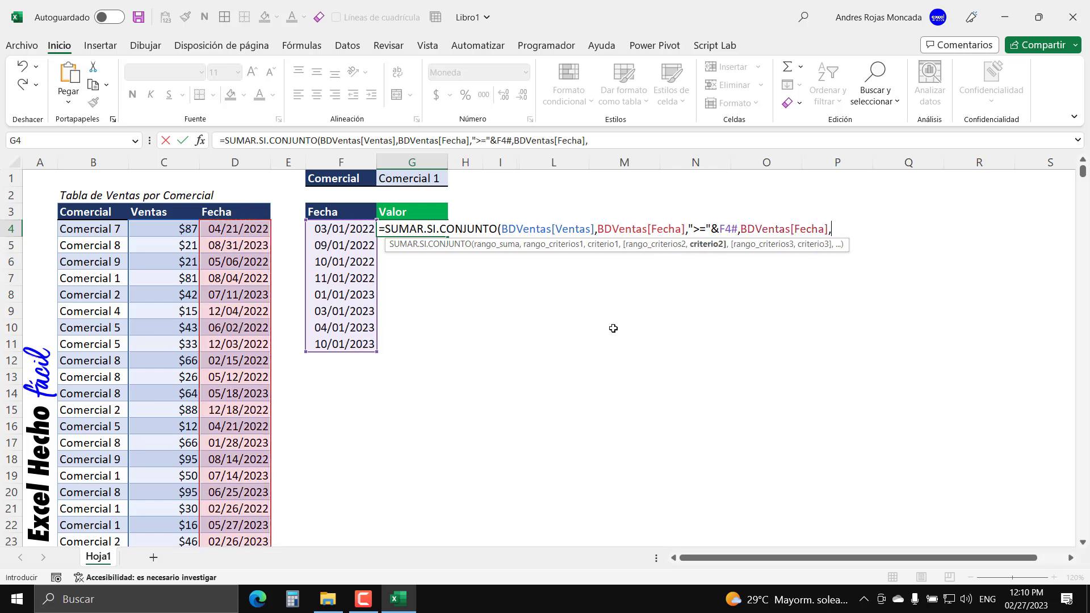
{"action": "type", "text": "\"<=\"&fin"}
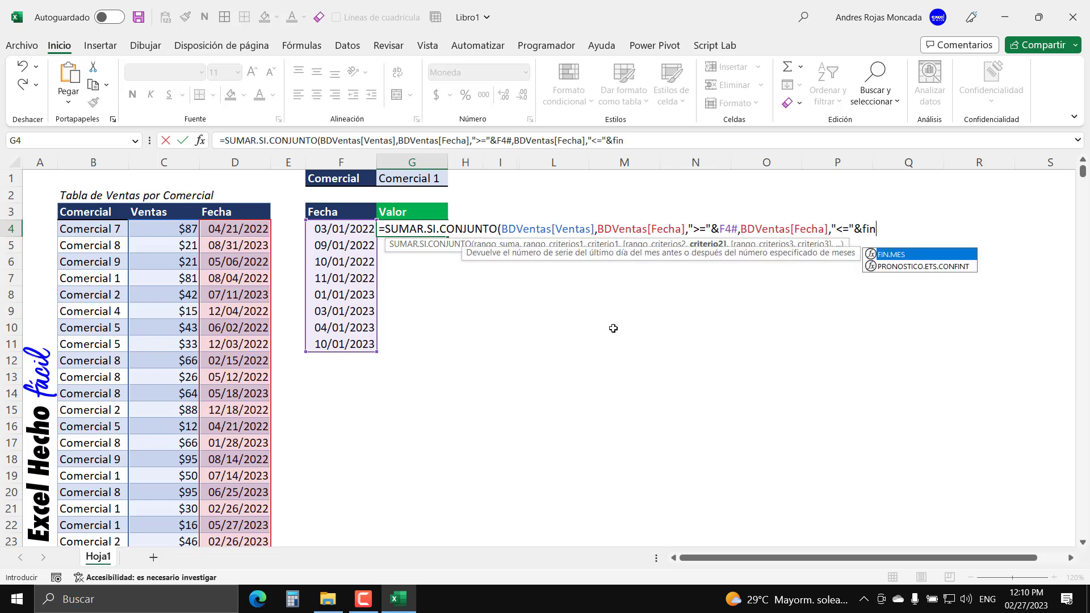
{"action": "key", "text": "Tab"}
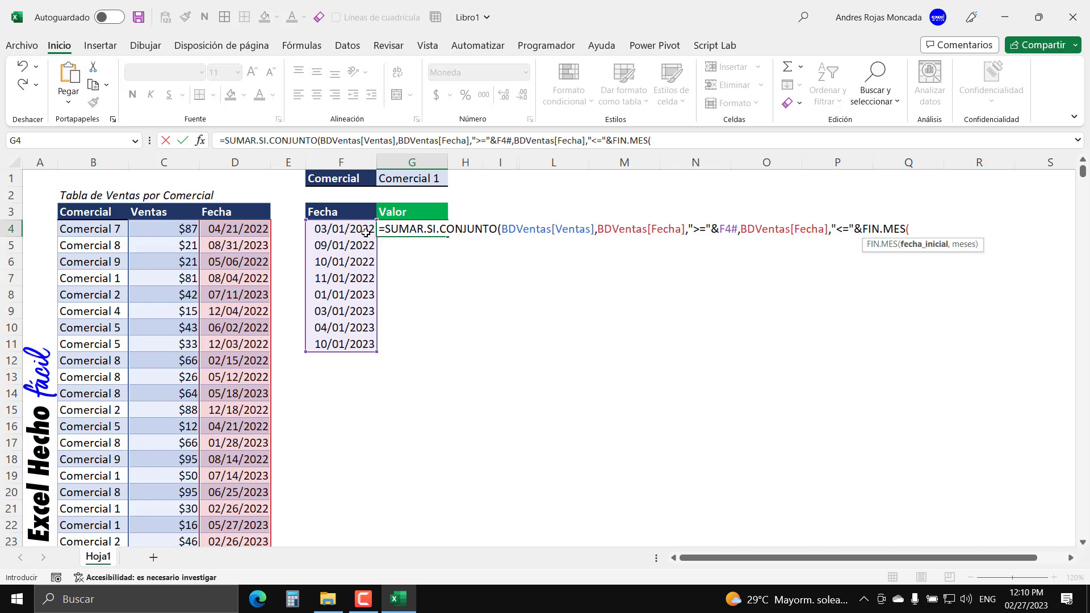
{"action": "left_click_drag", "start_coordinate": [356, 230], "coordinate": [358, 344]}
{"action": "type", "text": ",0"}
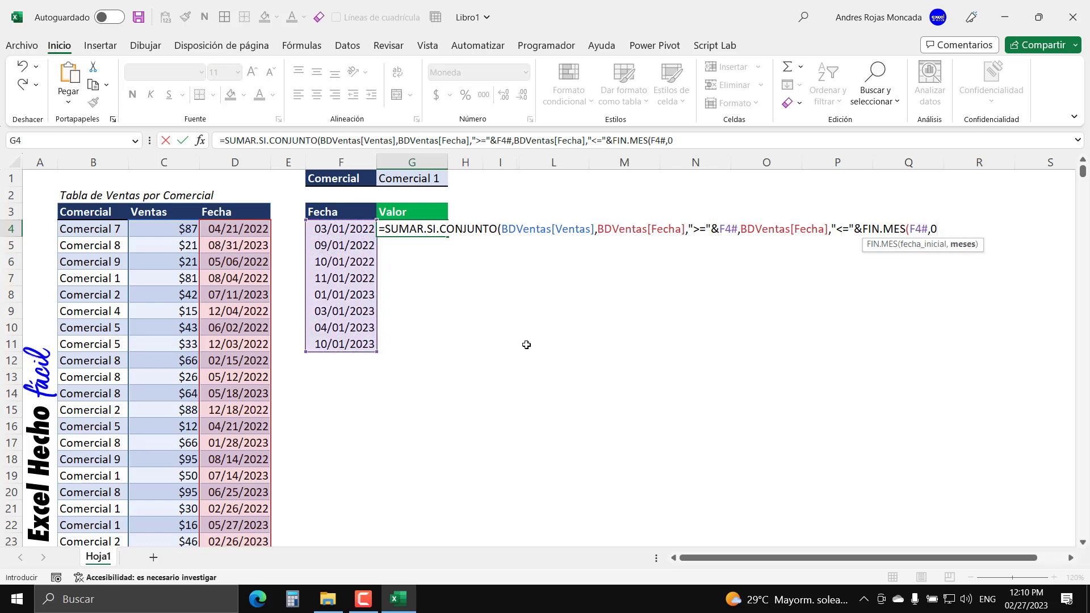
{"action": "type", "text": ")"}
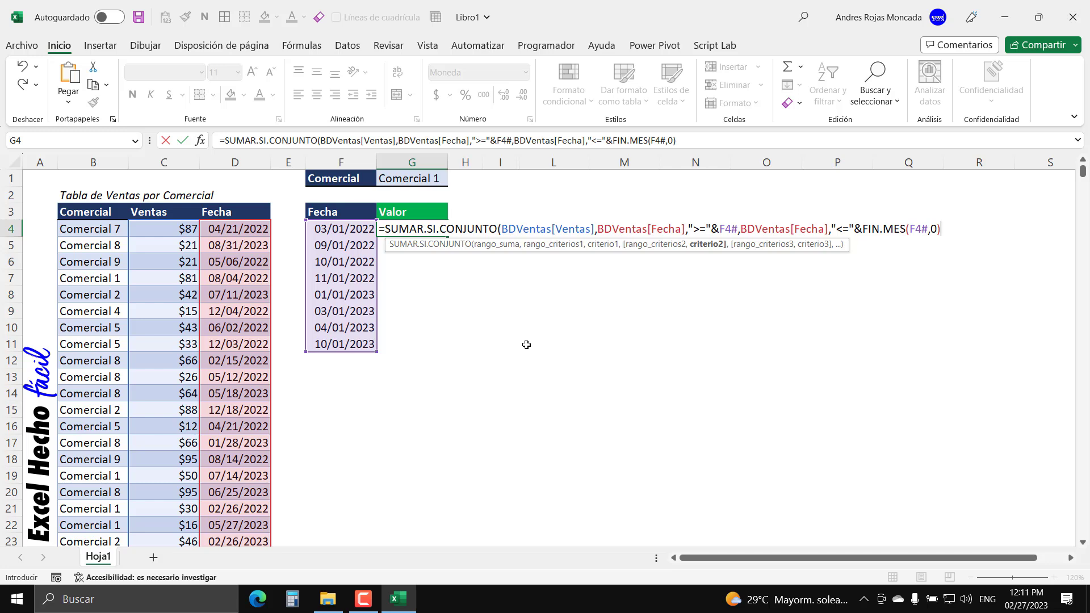
Add BDVentas[Comercial] with G1 as the third criterion and enter the closed G4 formula
{"action": "type", "text": ","}
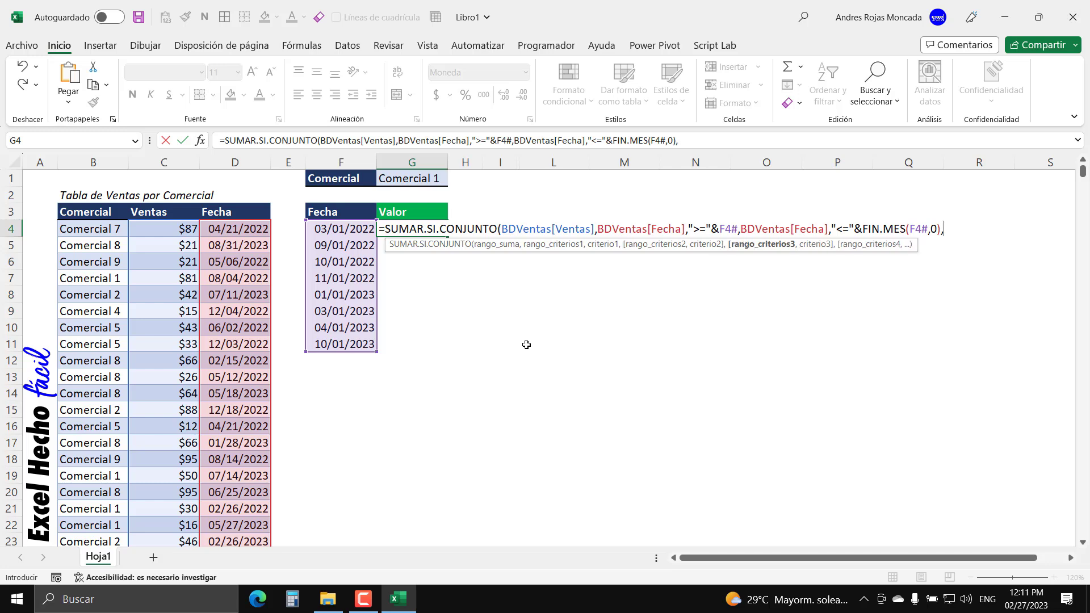
{"action": "left_click", "coordinate": [85, 208]}
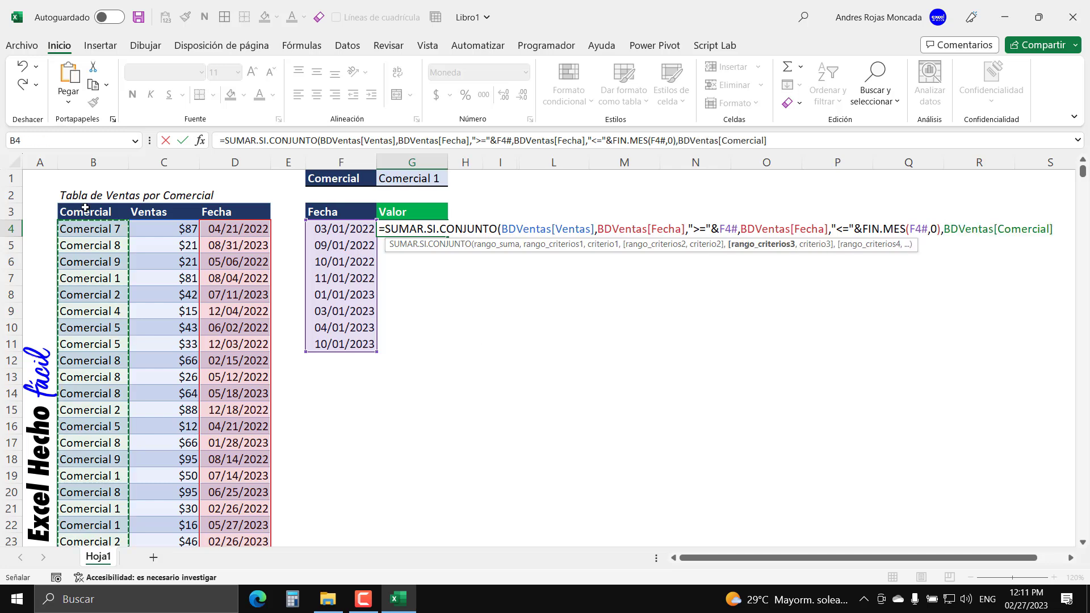
{"action": "type", "text": ","}
{"action": "left_click", "coordinate": [402, 180]}
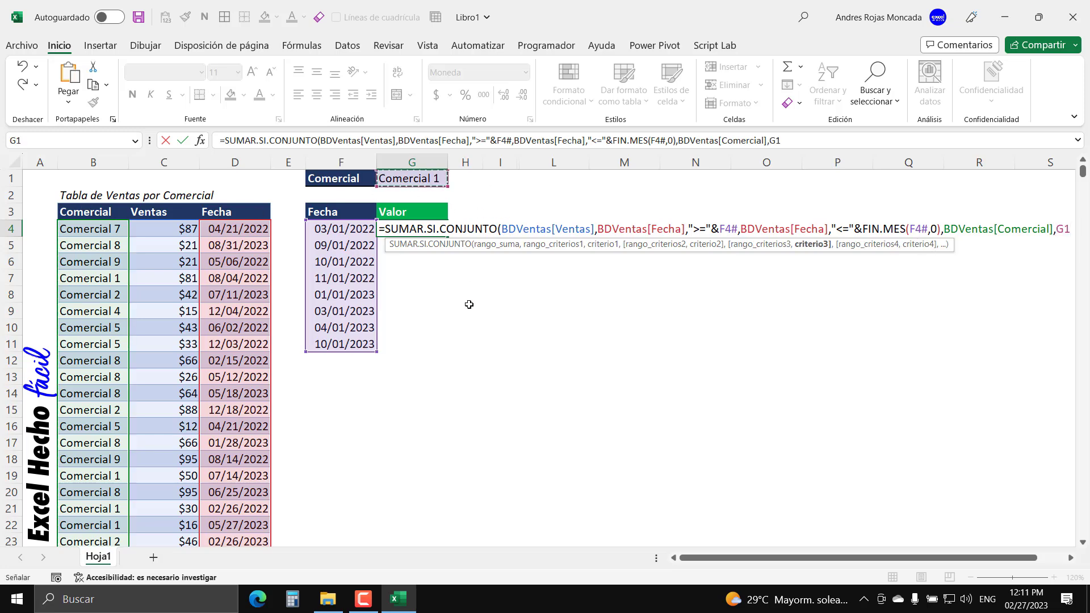
{"action": "type", "text": ")"}
{"action": "key", "text": "Return"}
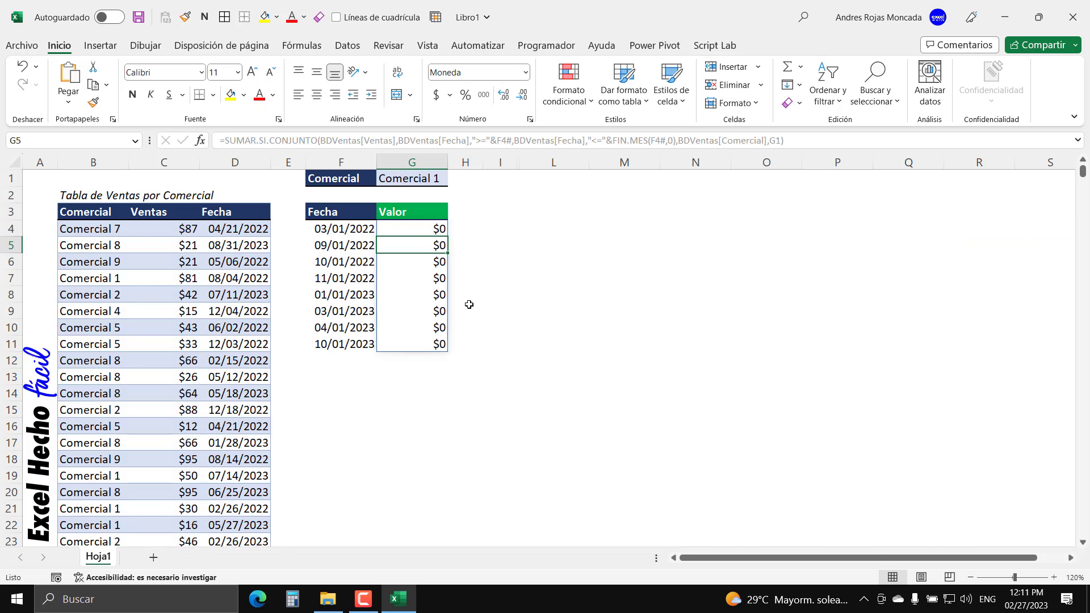
{"action": "left_click_drag", "start_coordinate": [420, 227], "coordinate": [420, 338]}
{"action": "left_click", "coordinate": [351, 230]}
{"action": "left_click_drag", "start_coordinate": [351, 230], "coordinate": [355, 344]}
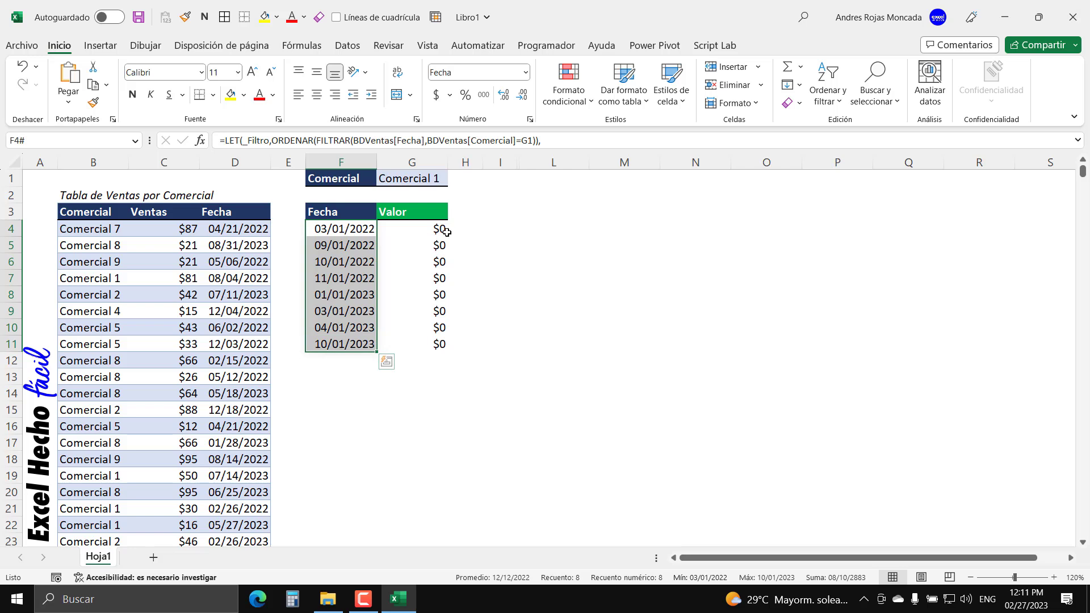
{"action": "left_click", "coordinate": [415, 174]}
Apply the custom number format "mmm yyyy" to the Fecha cells F4:F22
{"action": "left_click_drag", "start_coordinate": [354, 228], "coordinate": [344, 529]}
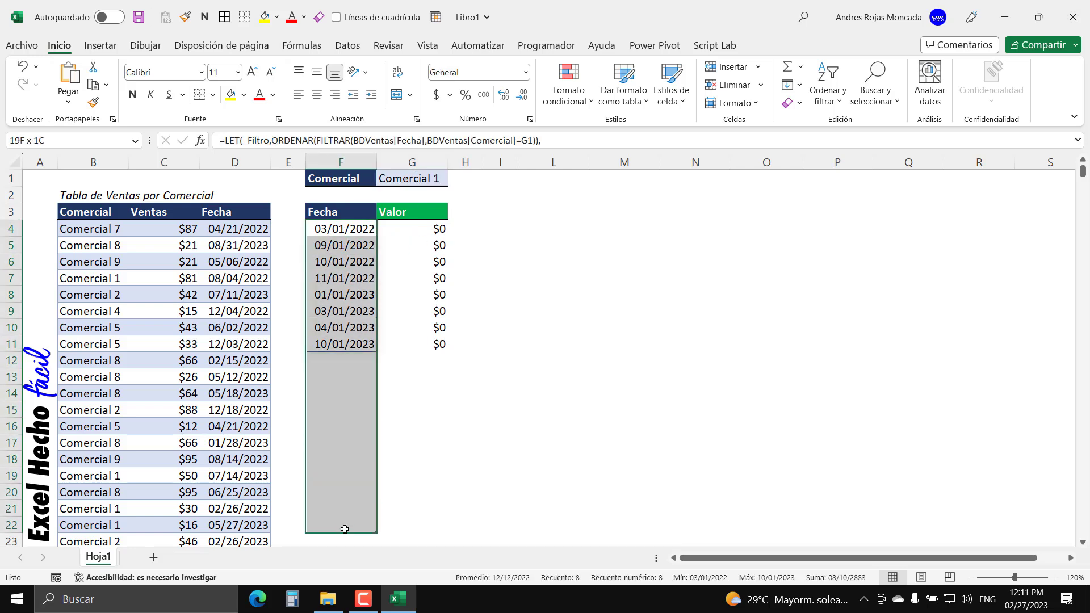
{"action": "key", "text": "ctrl+1"}
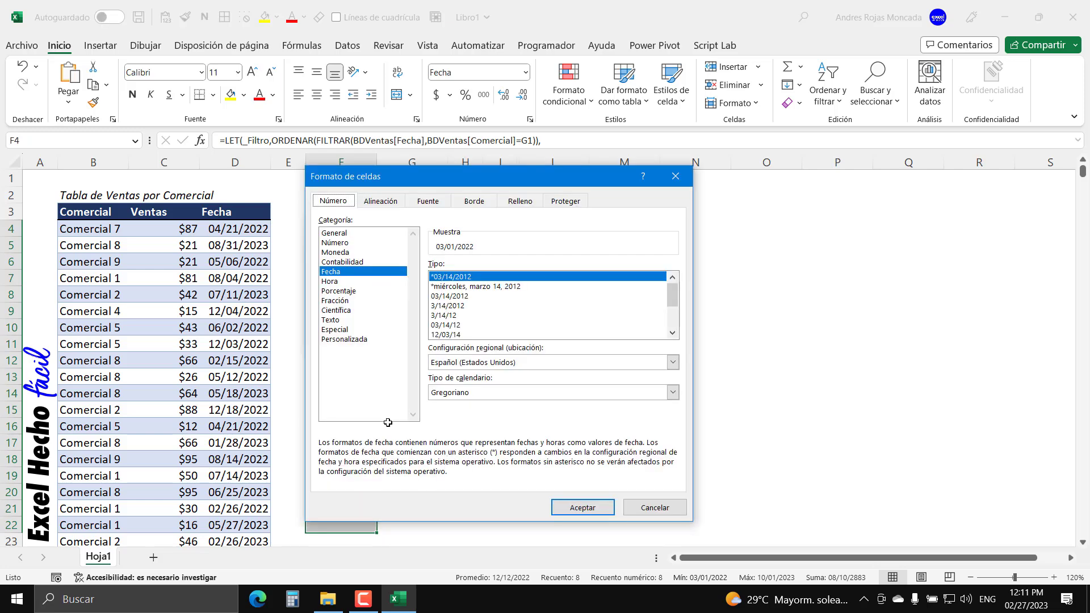
{"action": "left_click", "coordinate": [359, 339]}
{"action": "double_click", "coordinate": [477, 279]}
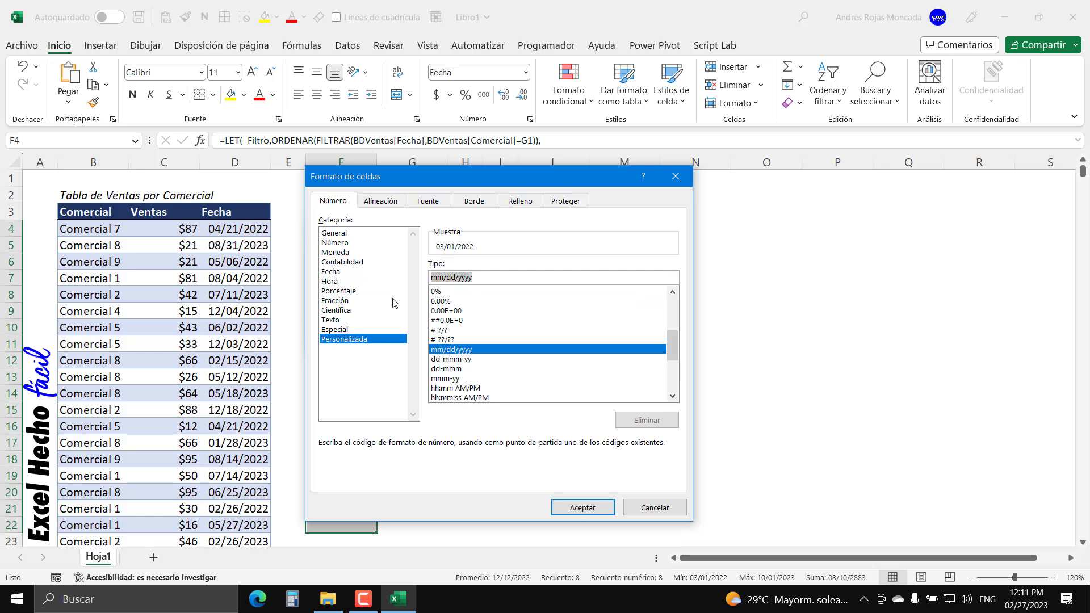
{"action": "type", "text": "mmm"}
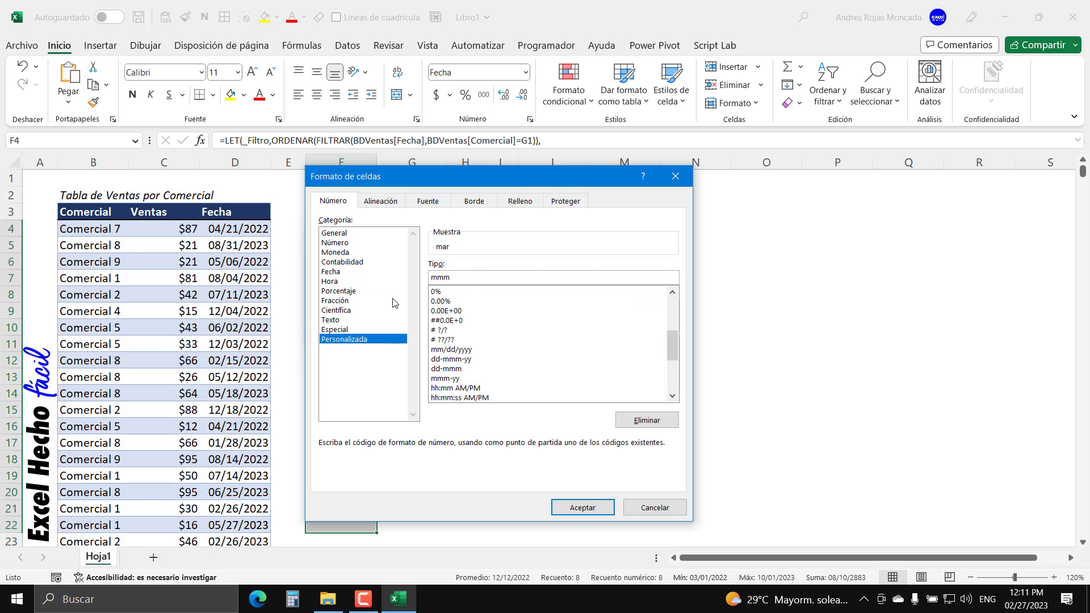
{"action": "type", "text": " yyyy"}
{"action": "left_click", "coordinate": [579, 507]}
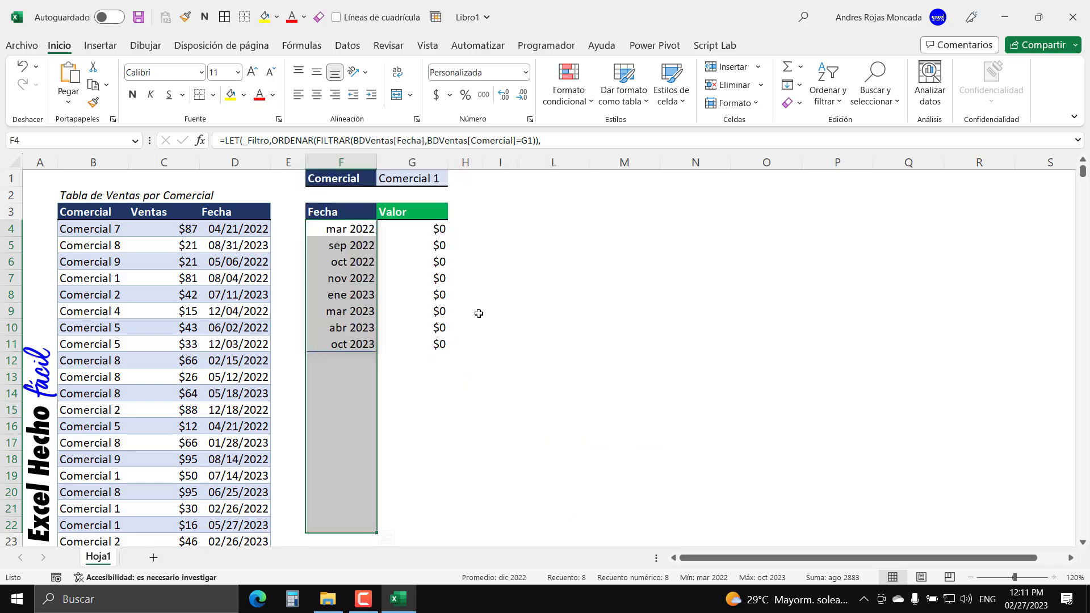
{"action": "left_click", "coordinate": [355, 230]}
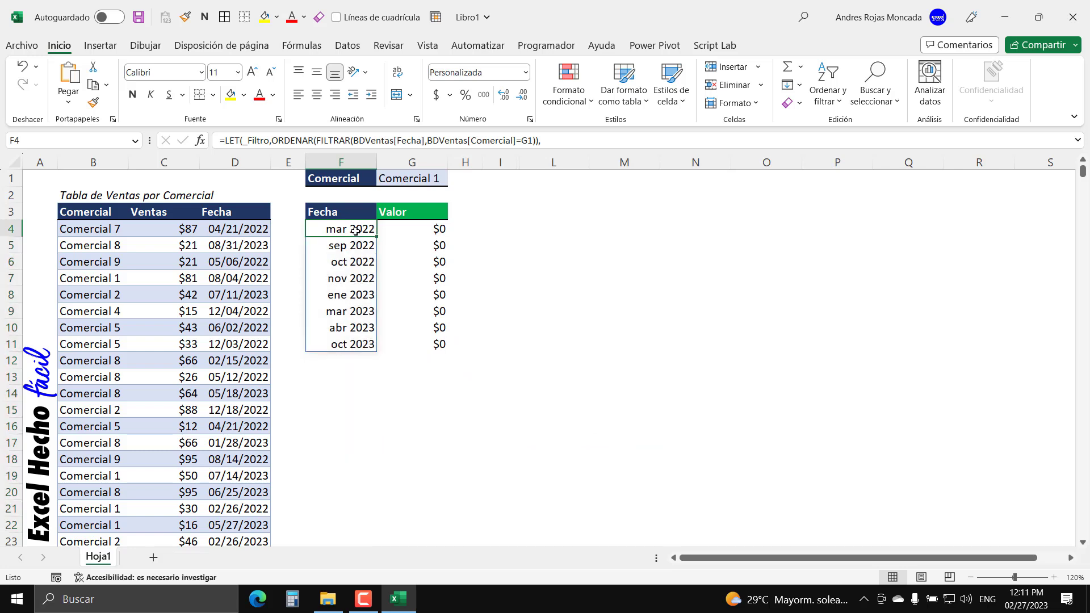
Test the Fecha and Valor lists with Comercial 4 in G1, and set the salesperson back to Comercial 1
{"action": "left_click", "coordinate": [435, 179]}
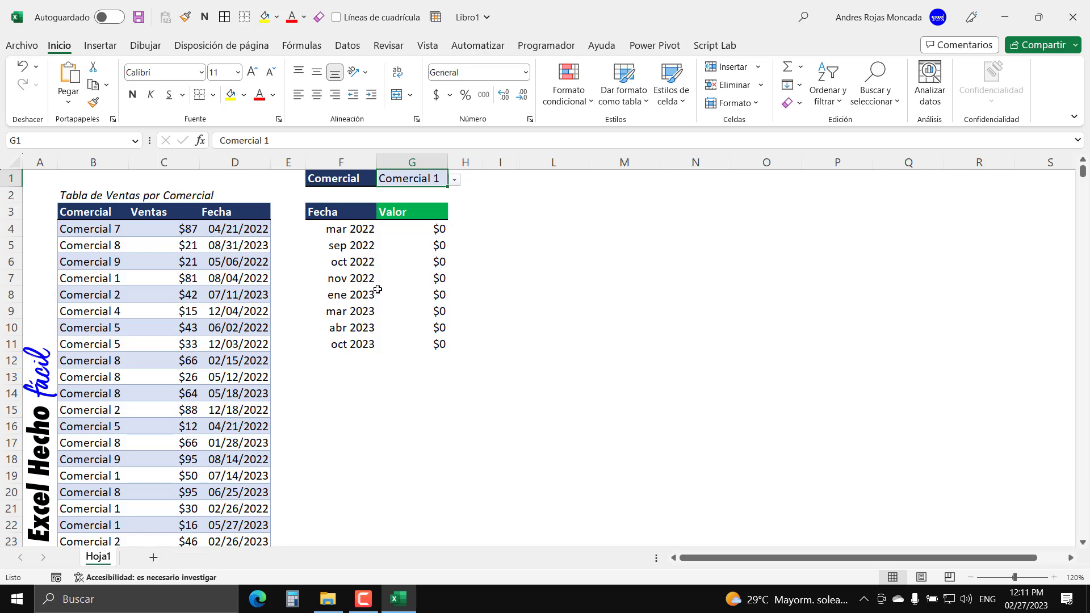
{"action": "left_click", "coordinate": [454, 180]}
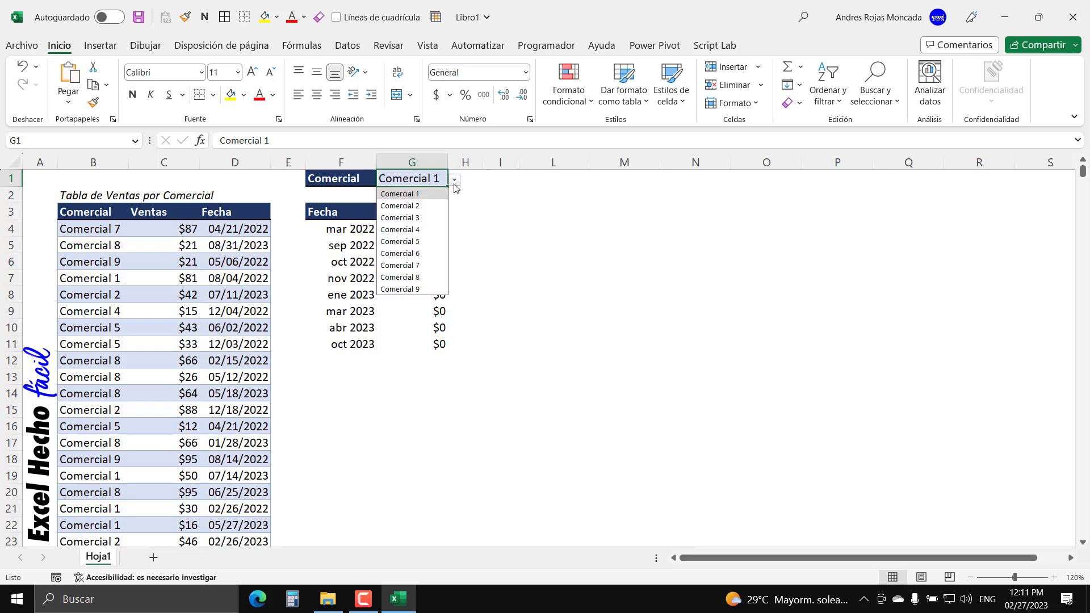
{"action": "left_click", "coordinate": [416, 230]}
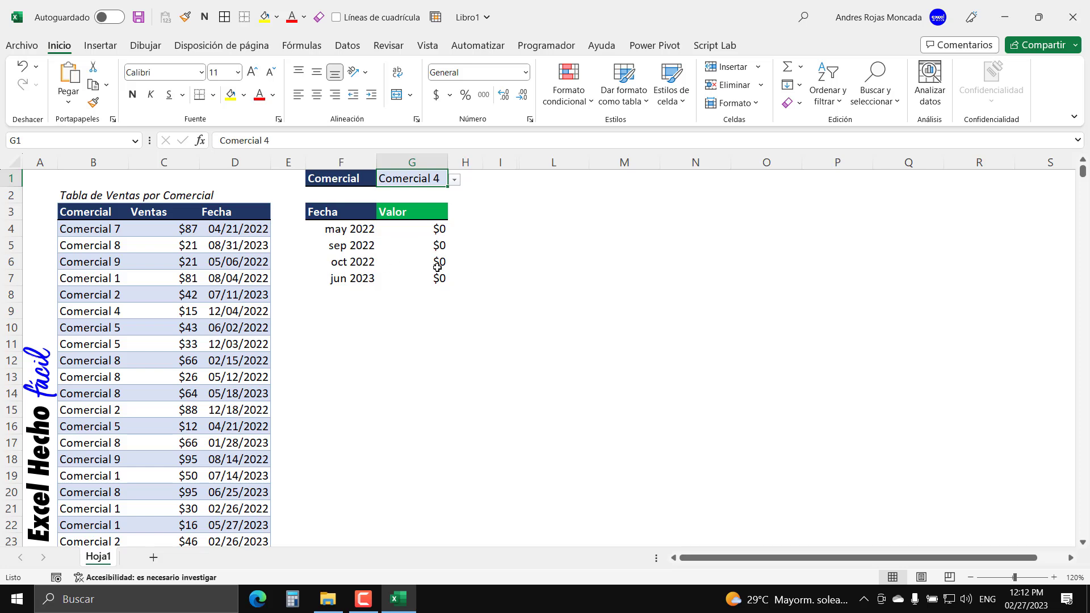
{"action": "left_click", "coordinate": [454, 179]}
{"action": "left_click", "coordinate": [400, 193]}
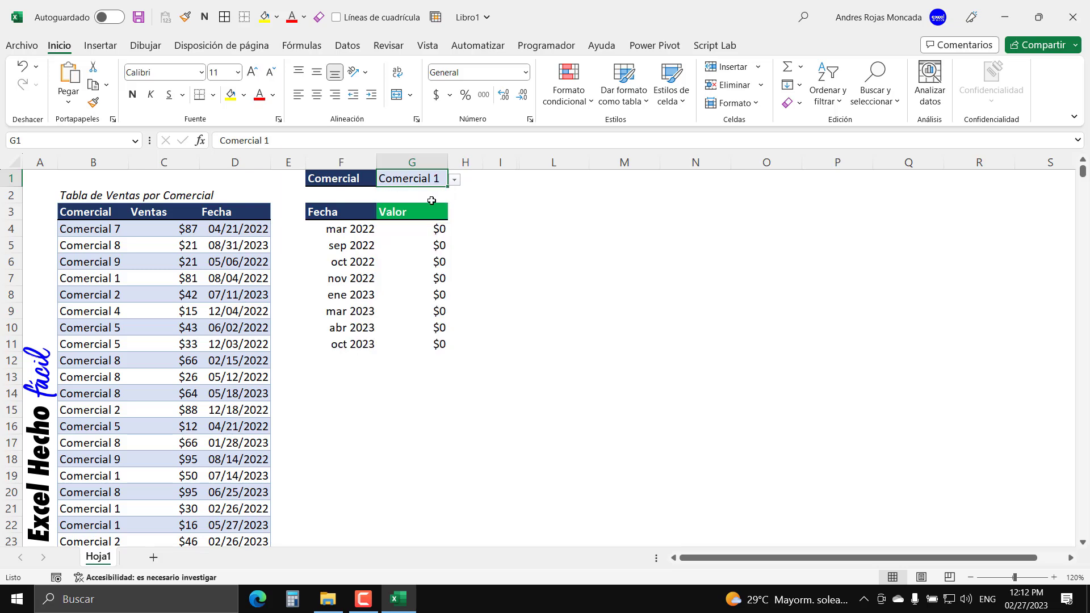
Review the recursive LET formula in F4 without changing it
{"action": "left_click", "coordinate": [340, 230]}
{"action": "key", "text": "F2"}
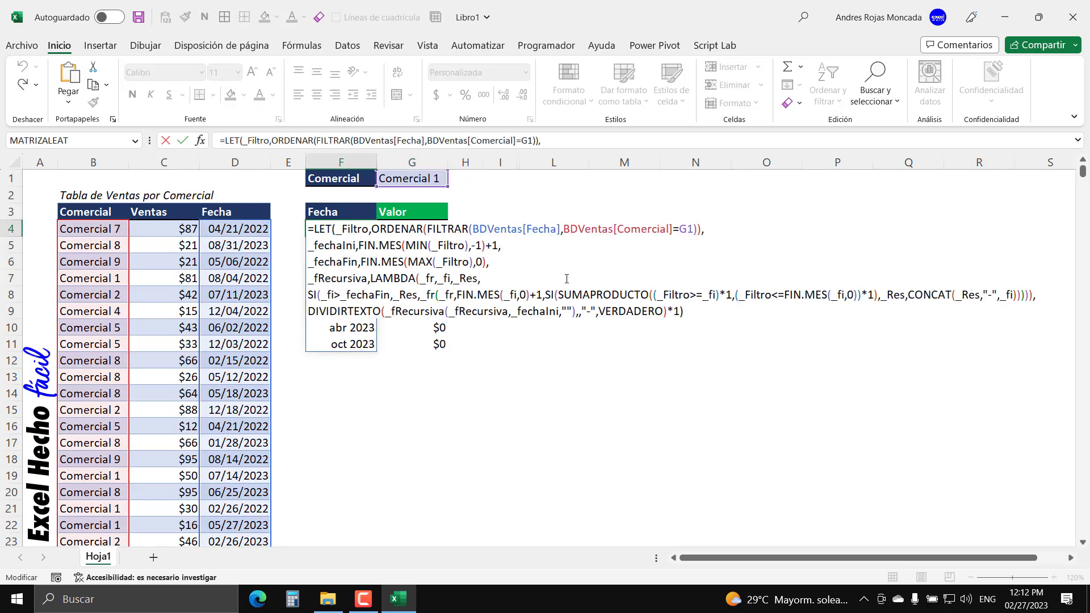
{"action": "key", "text": "Escape"}
Unhide columns J and K between columns I and L, and review the non-recursive LET formula in J4
{"action": "left_click_drag", "start_coordinate": [501, 163], "coordinate": [545, 161]}
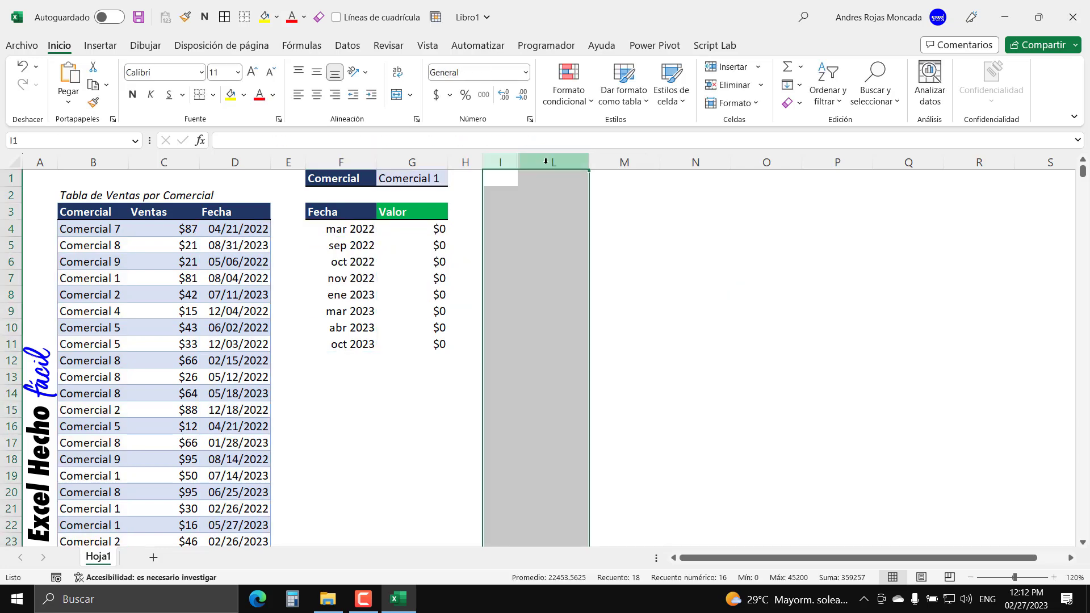
{"action": "right_click", "coordinate": [546, 162]}
{"action": "left_click", "coordinate": [619, 436]}
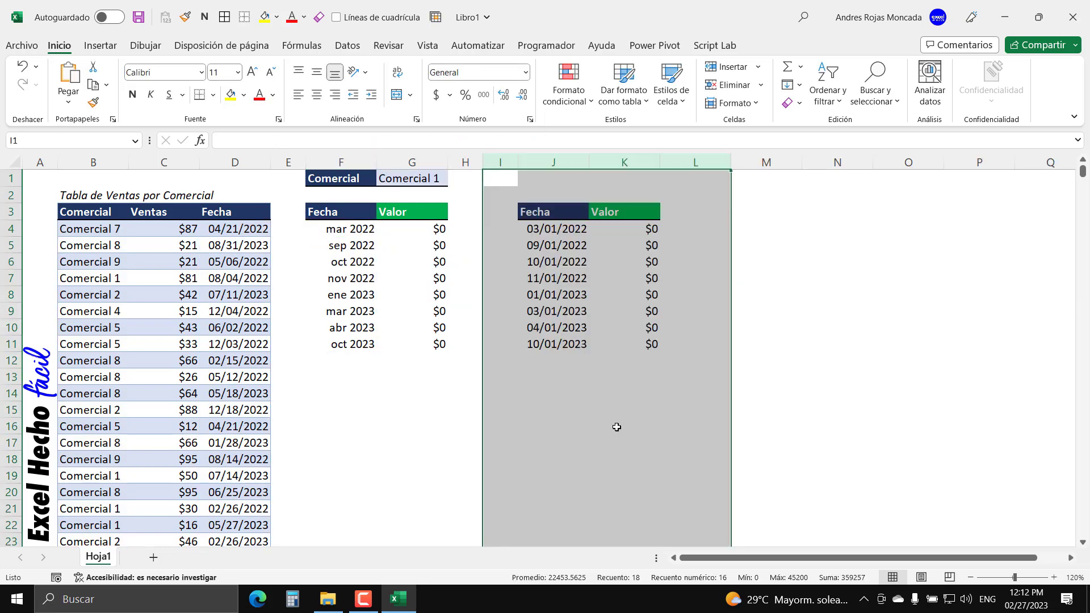
{"action": "left_click", "coordinate": [553, 228]}
{"action": "key", "text": "F2"}
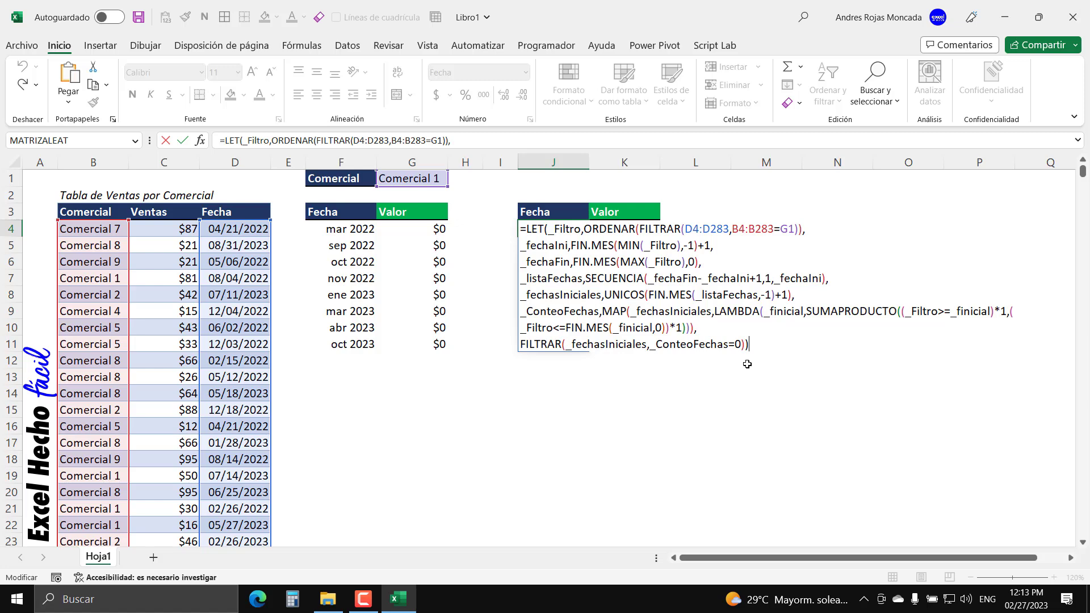
{"action": "key", "text": "ctrl+Return"}
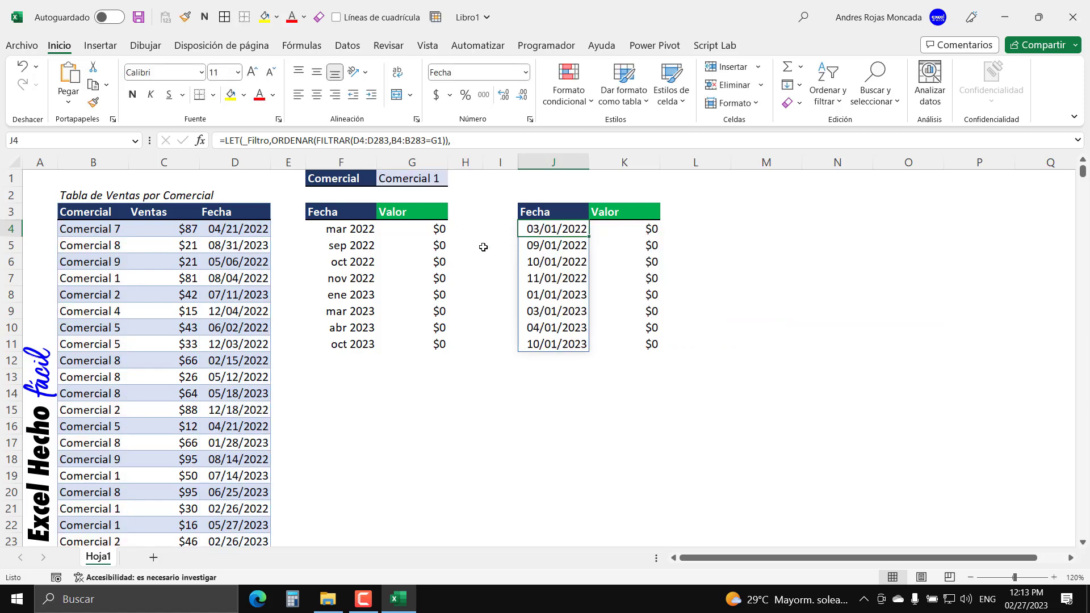
Copy the month-year format of F4 to the second Fecha list in column J, from J4 down to row 22
{"action": "left_click", "coordinate": [318, 228]}
{"action": "left_click", "coordinate": [92, 108]}
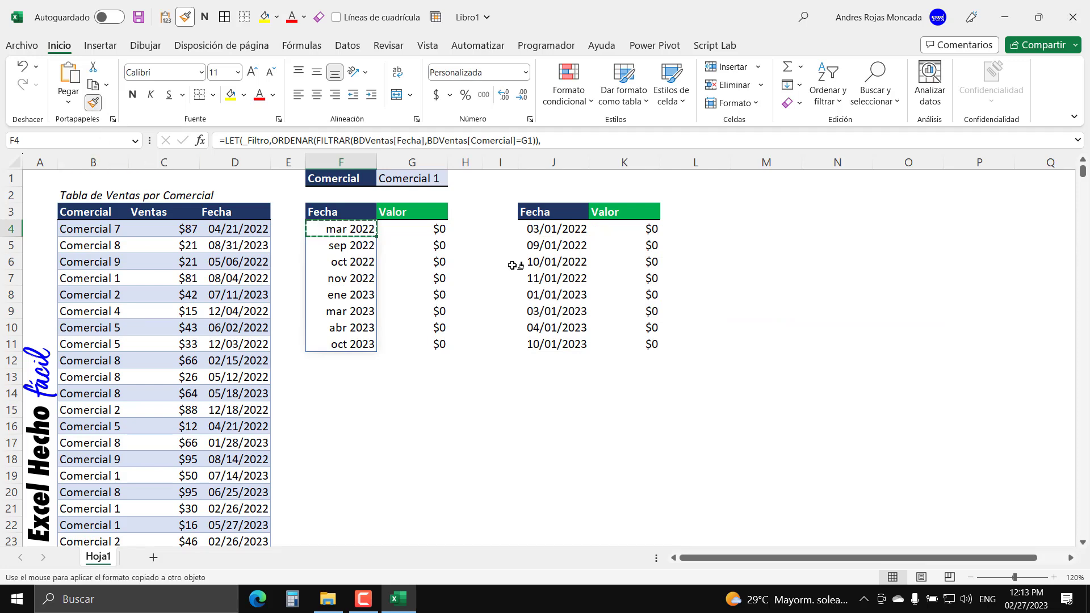
{"action": "left_click_drag", "start_coordinate": [564, 227], "coordinate": [588, 527]}
{"action": "left_click", "coordinate": [542, 229]}
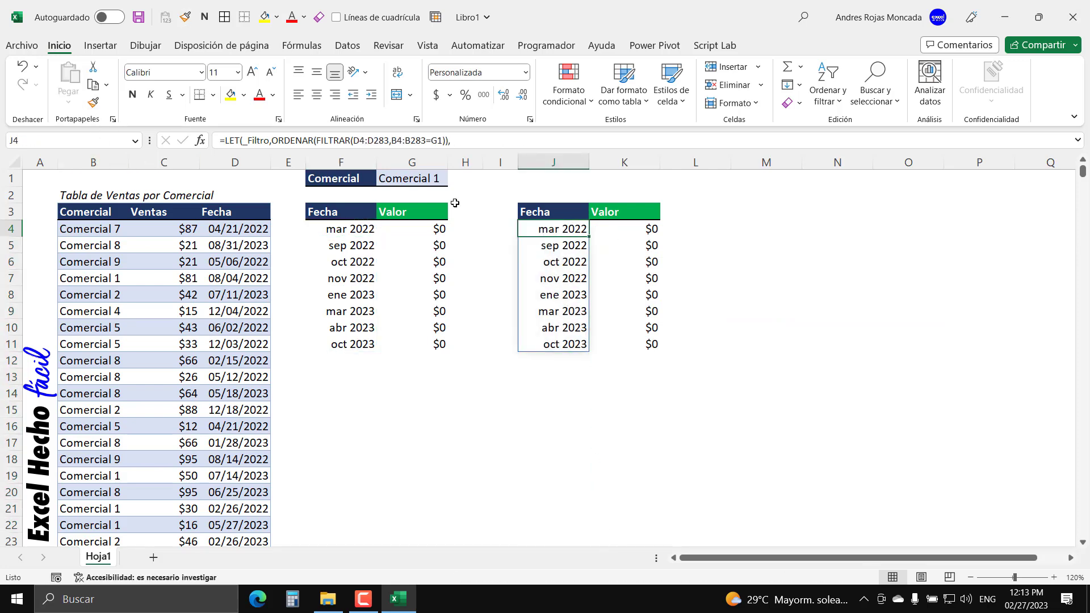
Compare both Fecha lists by setting the salesperson in G1 to Comercial 2 and to Comercial 3
{"action": "left_click", "coordinate": [404, 181]}
{"action": "left_click", "coordinate": [454, 180]}
{"action": "left_click", "coordinate": [423, 206]}
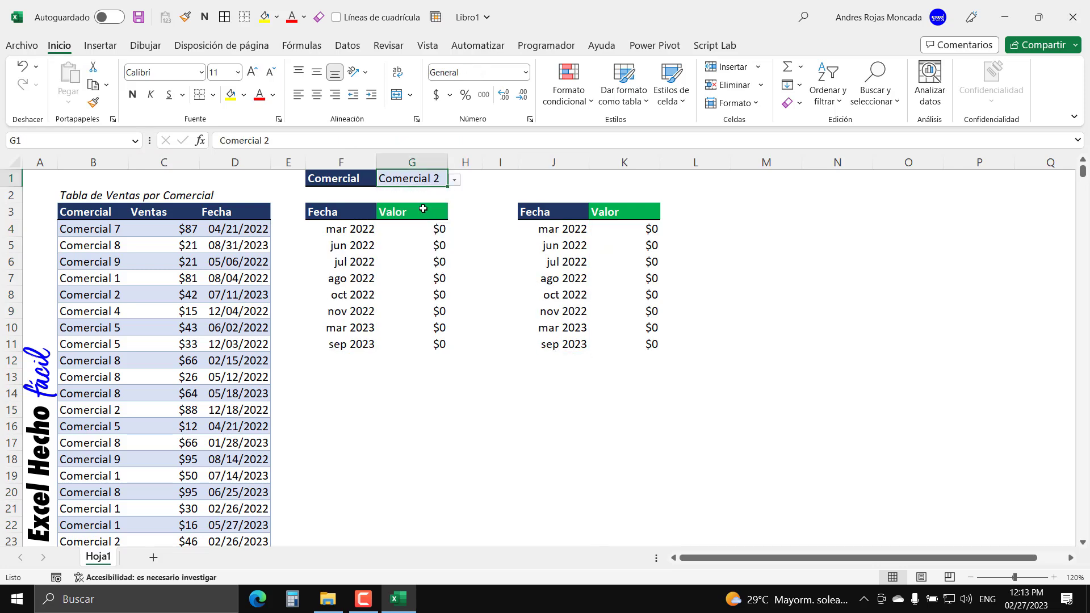
{"action": "left_click", "coordinate": [454, 179]}
{"action": "left_click", "coordinate": [429, 219]}
Review the non-recursive LET formula in J4, focusing on the SECUENCIA expression that defines _listaFechas, without changing it
{"action": "left_click", "coordinate": [546, 233]}
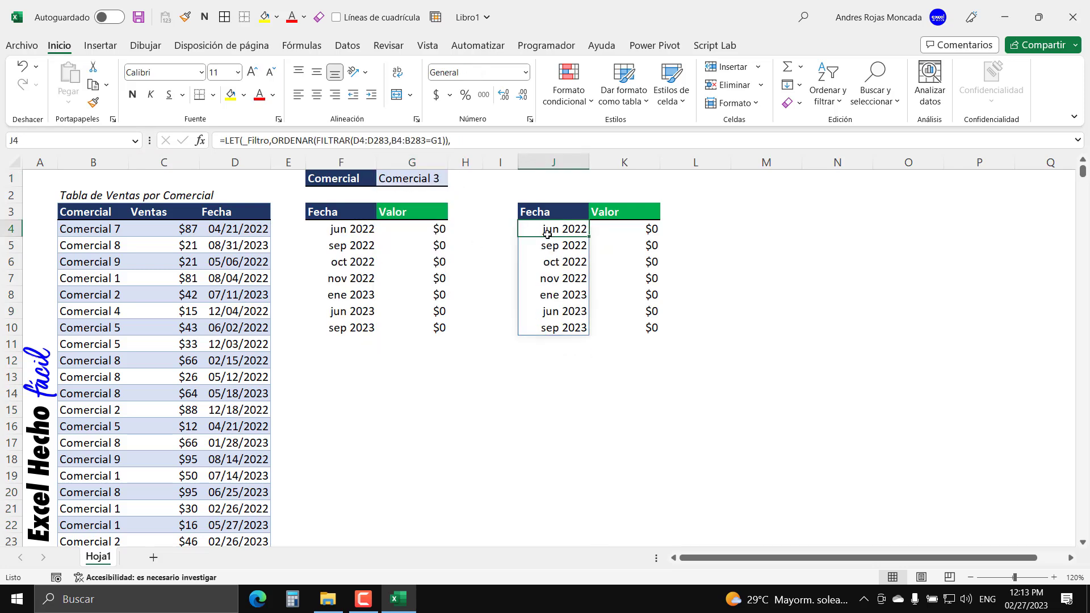
{"action": "key", "text": "F2"}
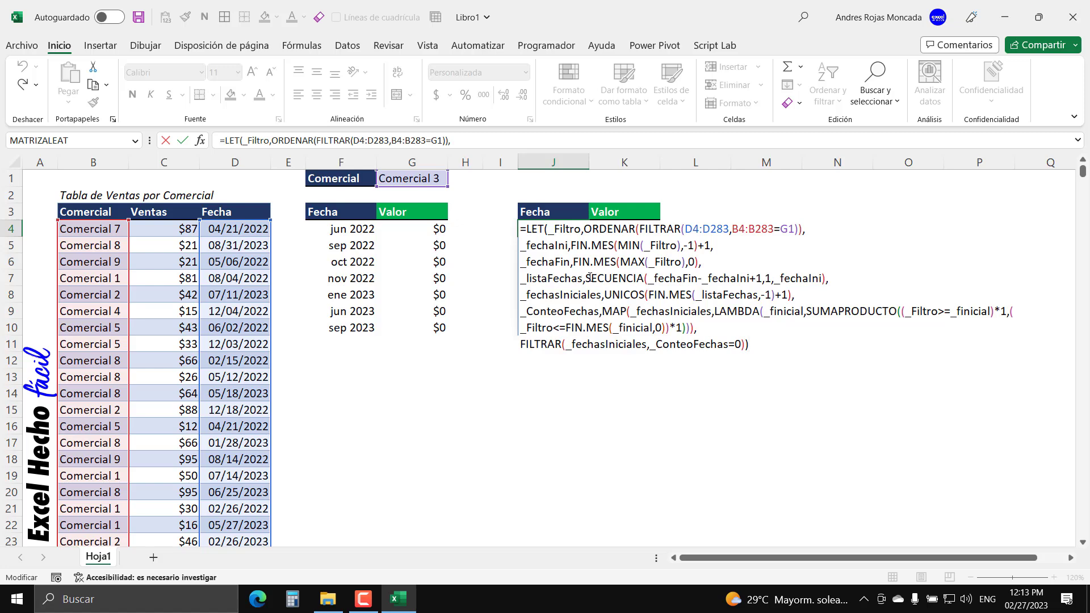
{"action": "left_click_drag", "start_coordinate": [585, 279], "coordinate": [826, 278]}
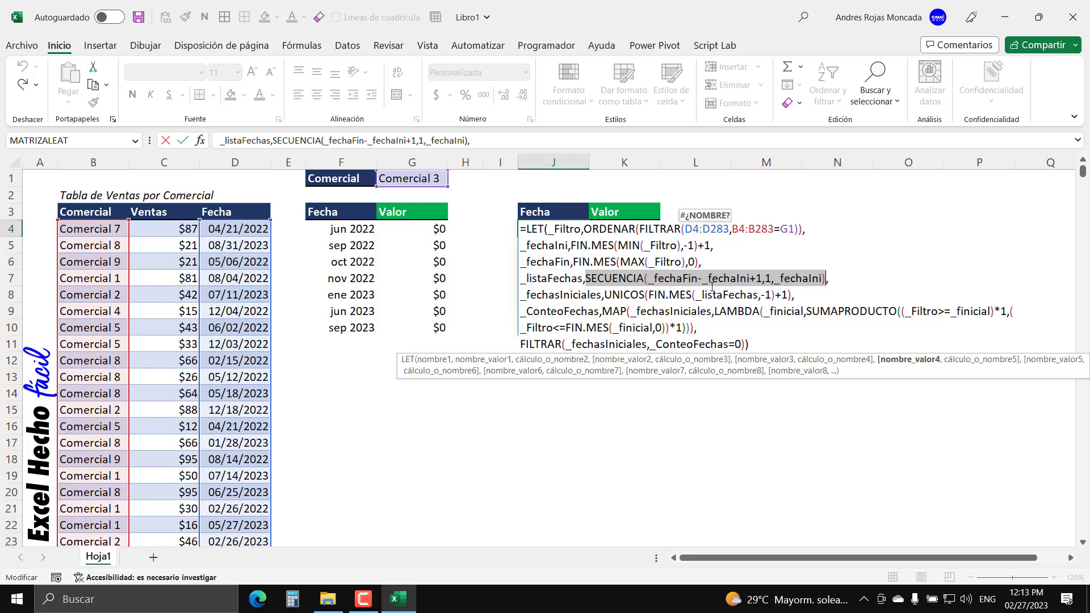
{"action": "key", "text": "Return"}
Review the recursive LET formula in F4, focusing on the LAMBDA's exit condition _fi>_fechaFin and its _Res result, without changing it
{"action": "left_click", "coordinate": [359, 228]}
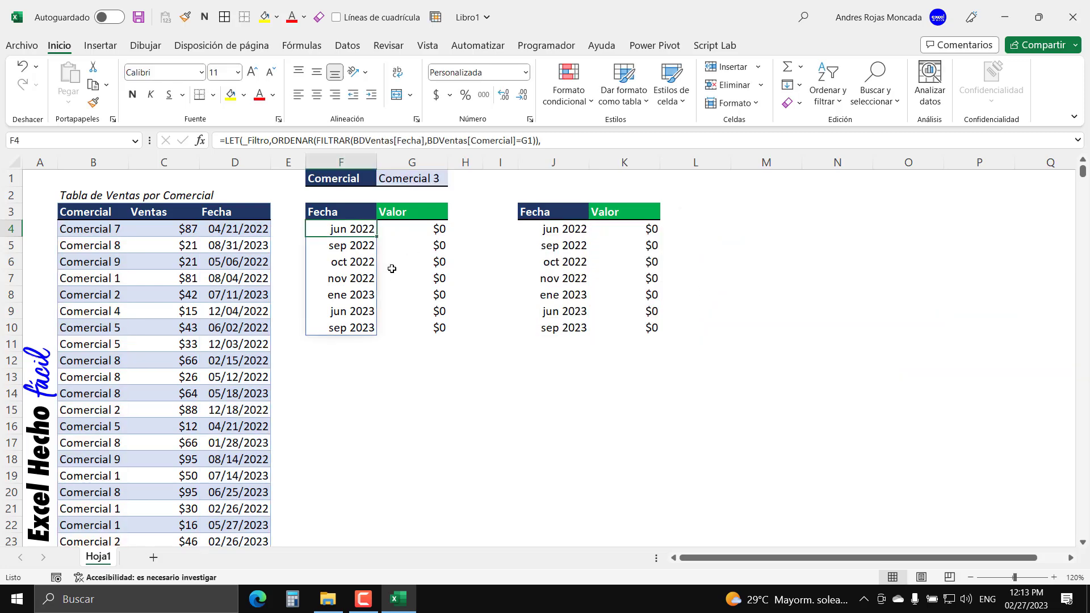
{"action": "key", "text": "F2"}
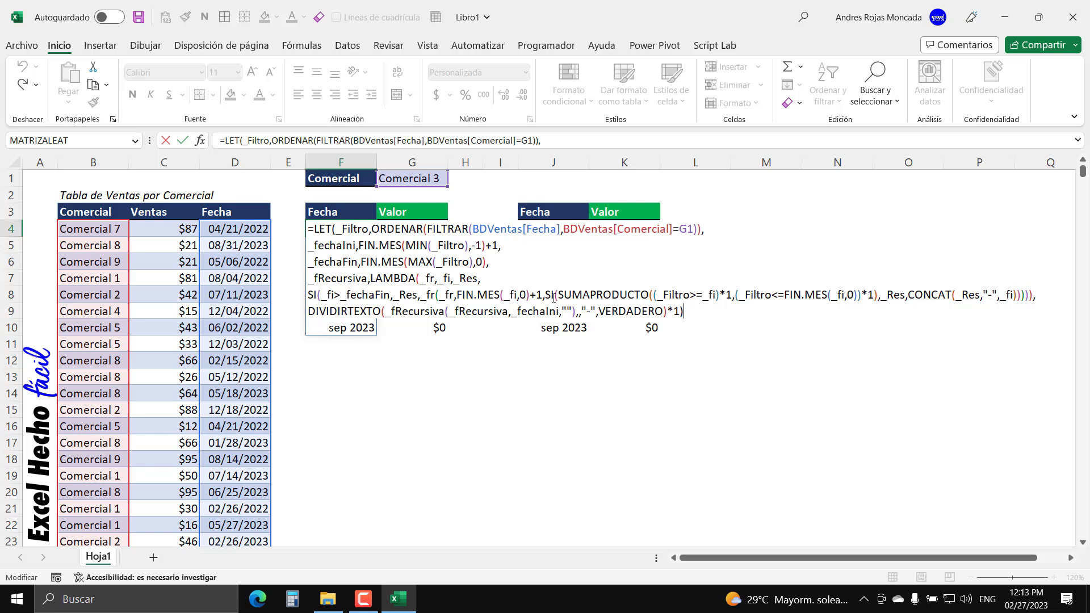
{"action": "key", "text": "ctrl+Return"}
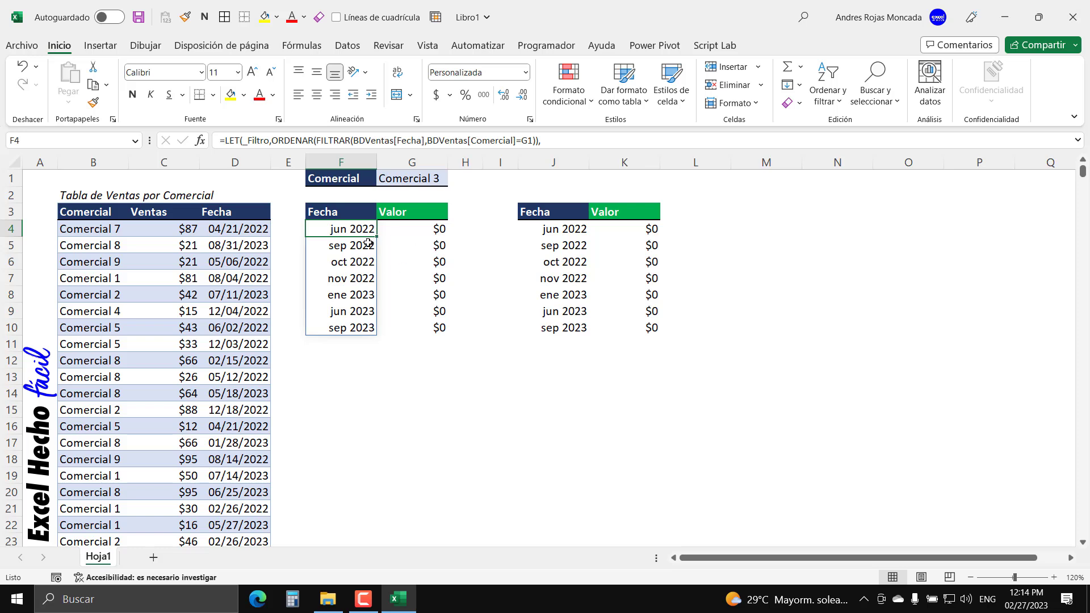
{"action": "key", "text": "F2"}
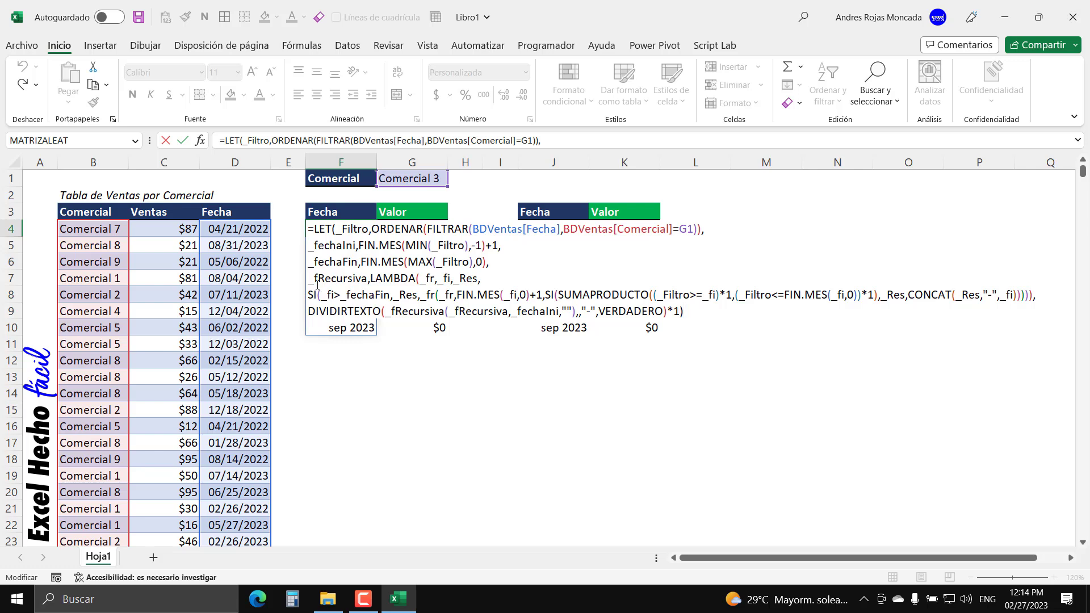
{"action": "left_click_drag", "start_coordinate": [320, 295], "coordinate": [412, 296]}
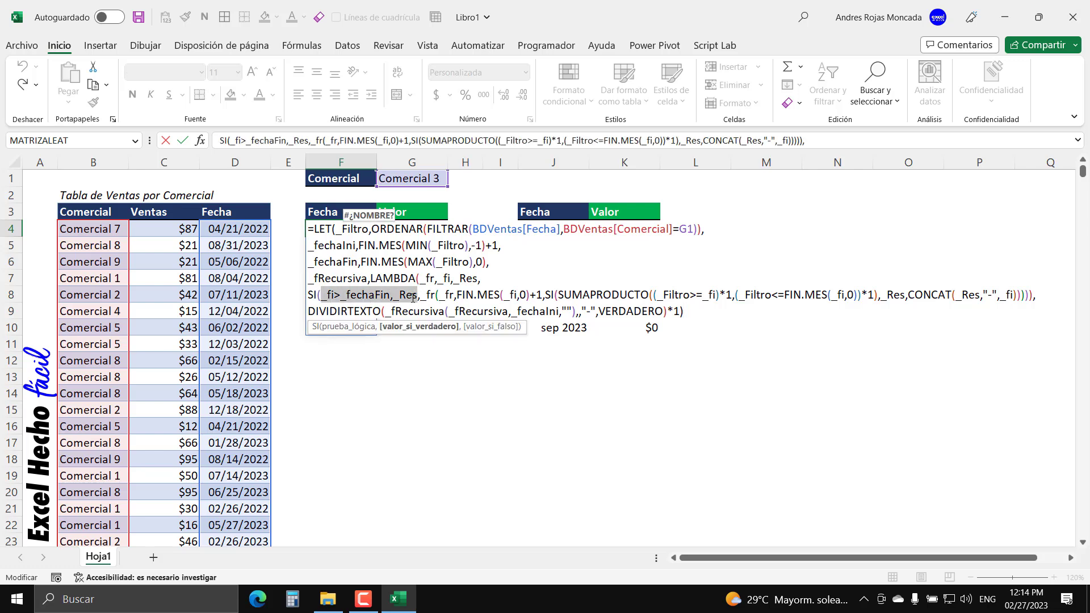
{"action": "left_click", "coordinate": [700, 312]}
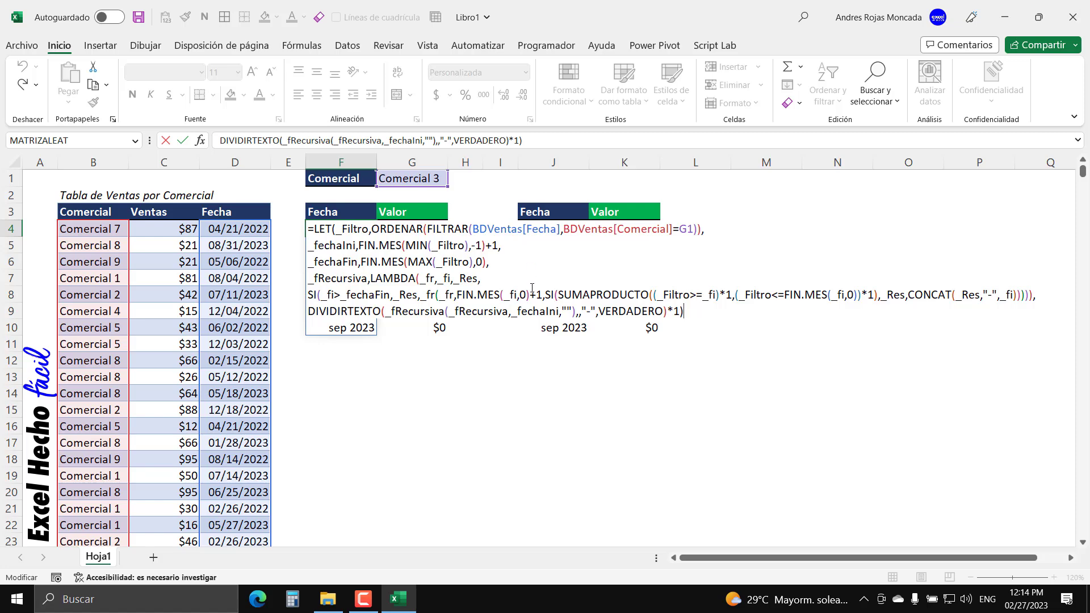
{"action": "key", "text": "ctrl+Return"}
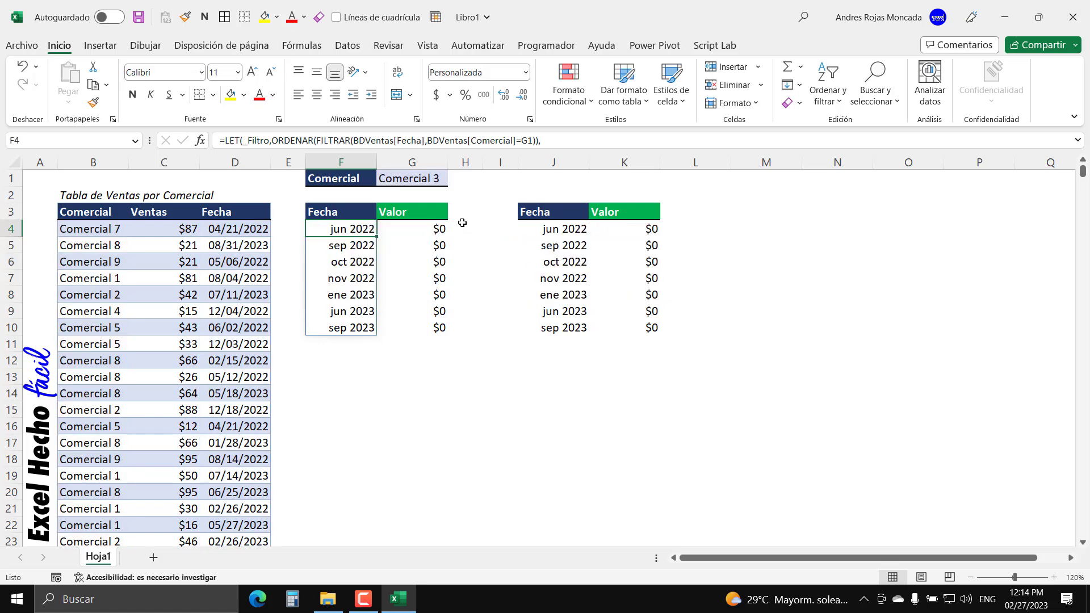
Compare both Fecha lists by setting the salesperson in G1 to Comercial 6, Comercial 8 and finally Comercial 1
{"action": "left_click", "coordinate": [435, 183]}
{"action": "left_click", "coordinate": [454, 180]}
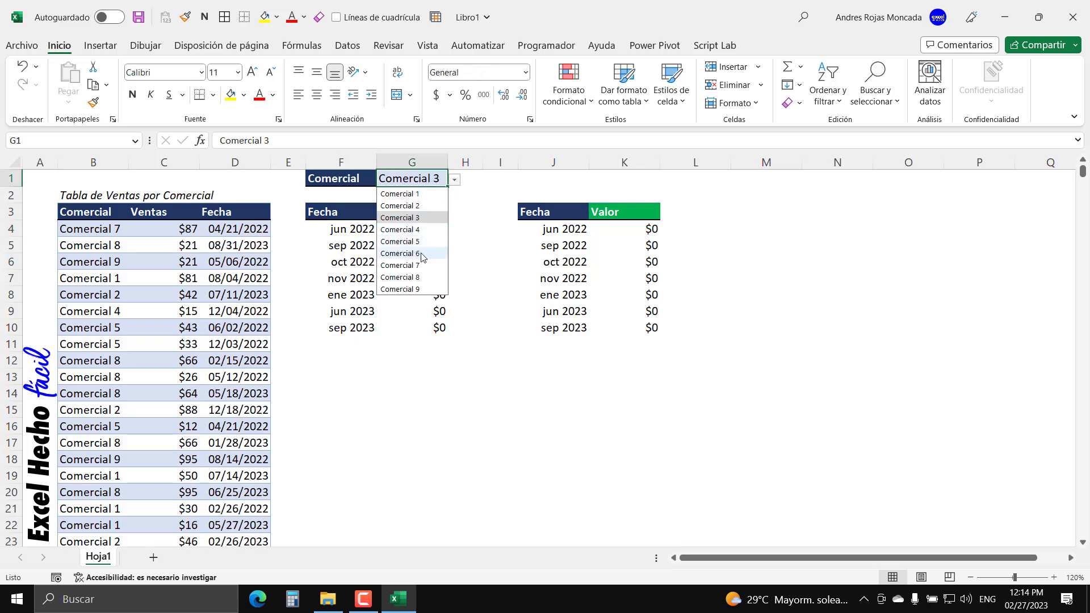
{"action": "left_click", "coordinate": [426, 253]}
{"action": "left_click", "coordinate": [454, 180]}
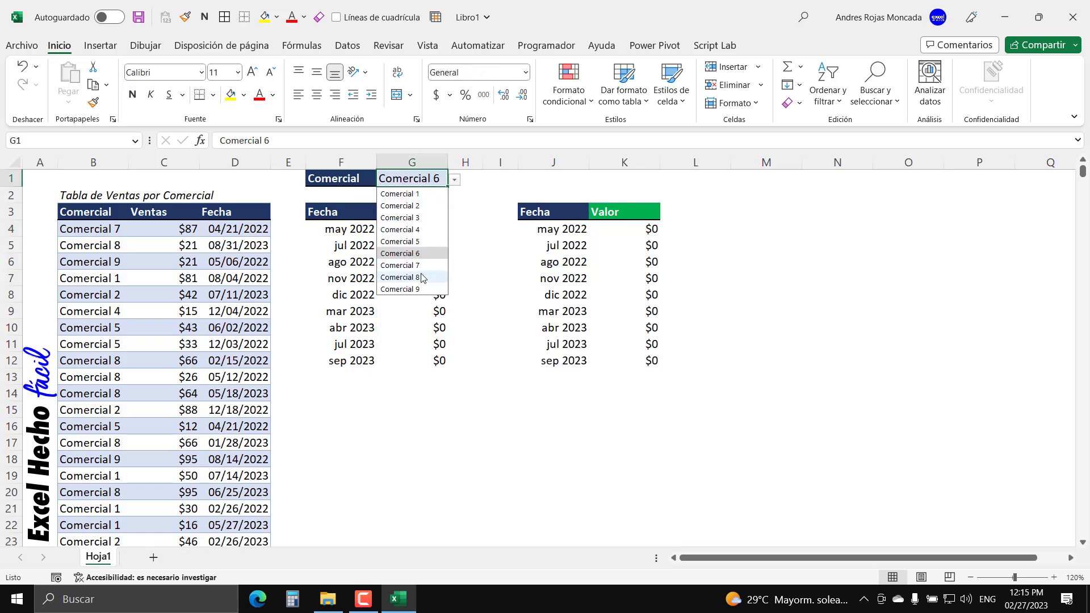
{"action": "left_click", "coordinate": [421, 277]}
{"action": "left_click", "coordinate": [455, 180]}
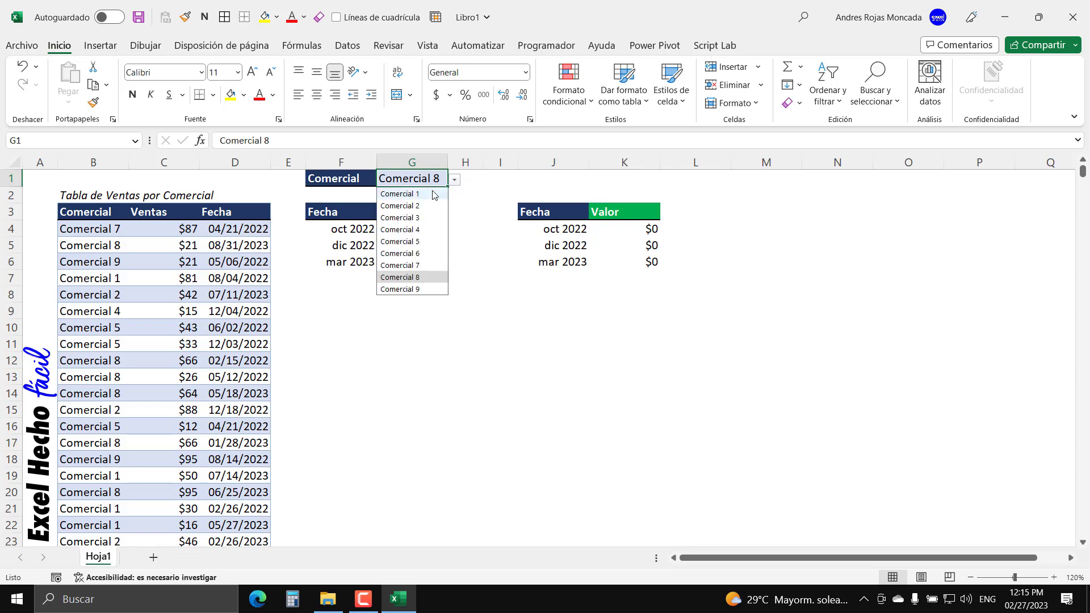
{"action": "left_click", "coordinate": [426, 194]}
{"action": "left_click", "coordinate": [611, 185]}
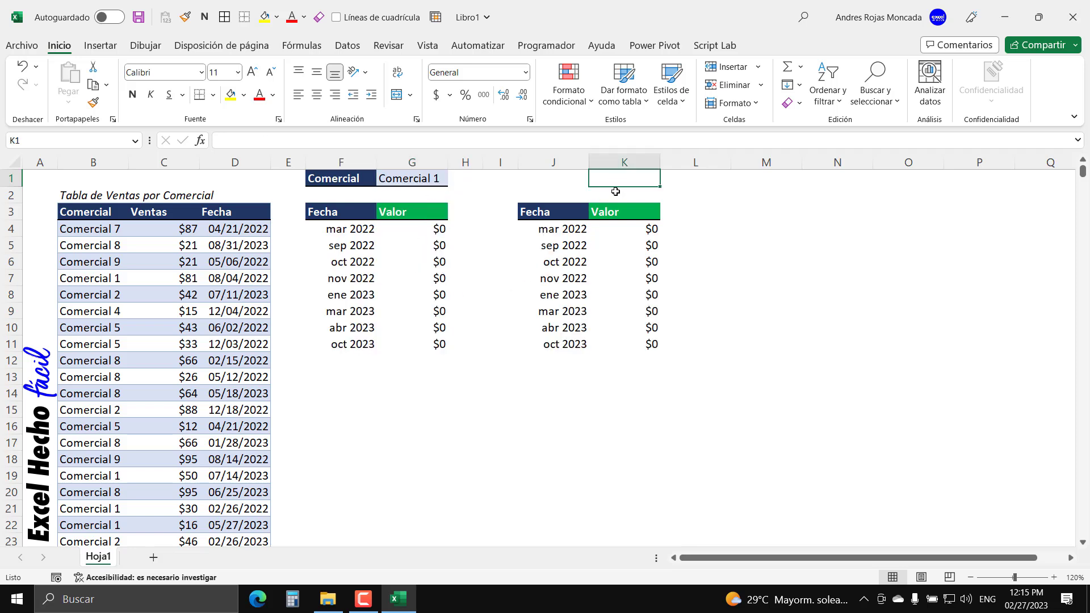